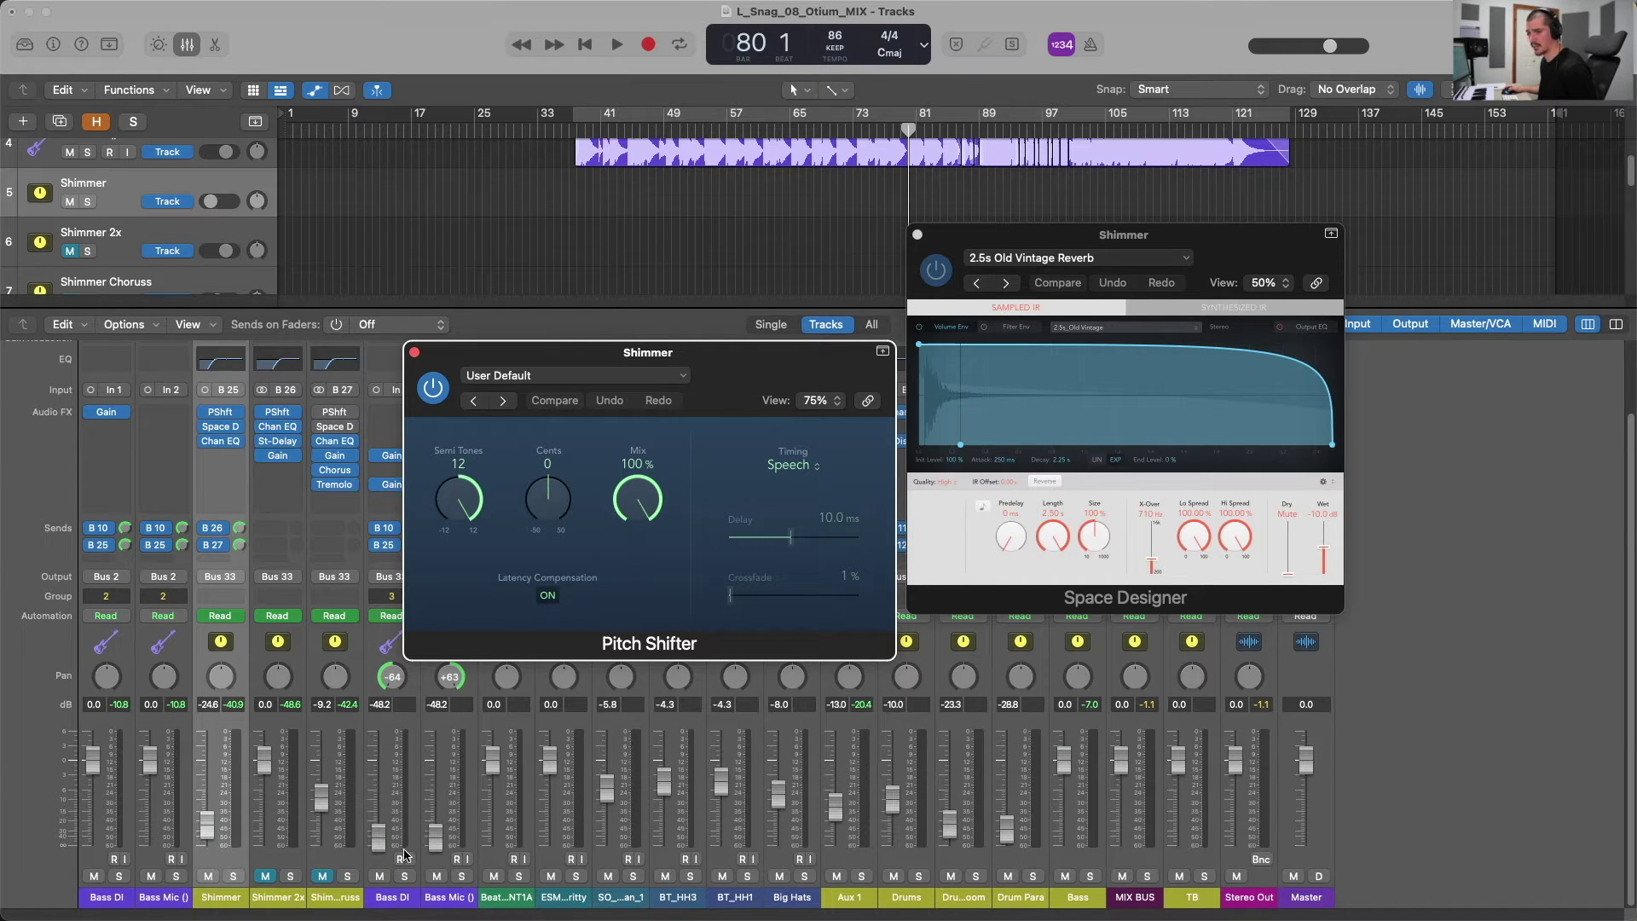
Play the mix from bar 80 and audition the Shimmer and Shimmer 2x reverb tracks with their solo and mute switches.
{"action": "key", "text": "space"}
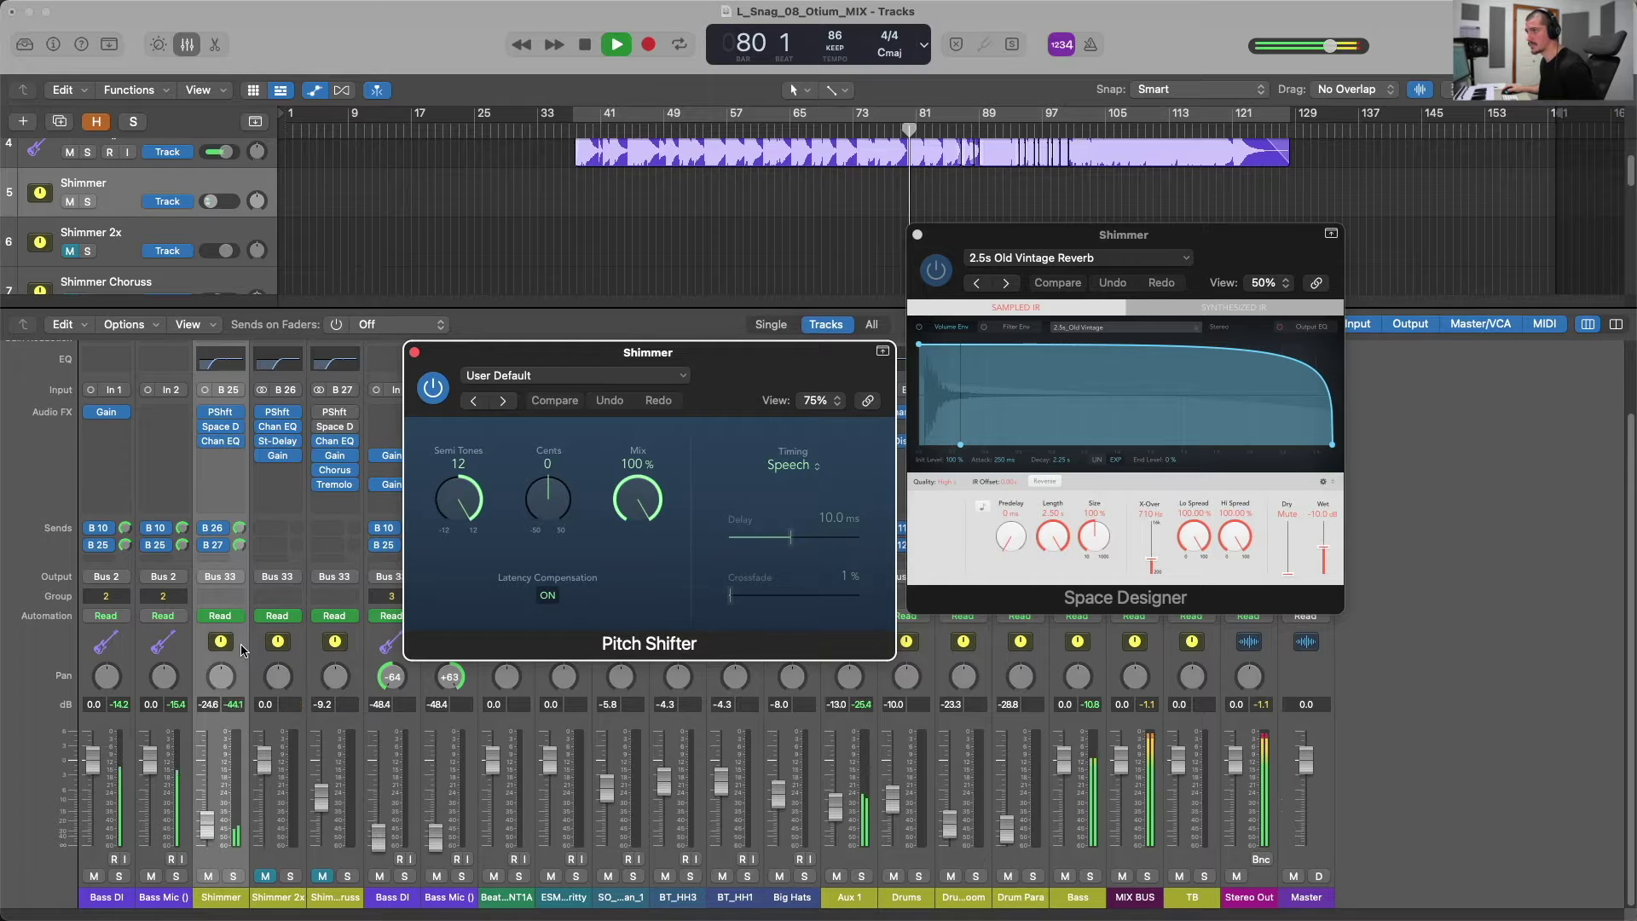
{"action": "left_click", "coordinate": [235, 876]}
{"action": "left_click", "coordinate": [235, 877]}
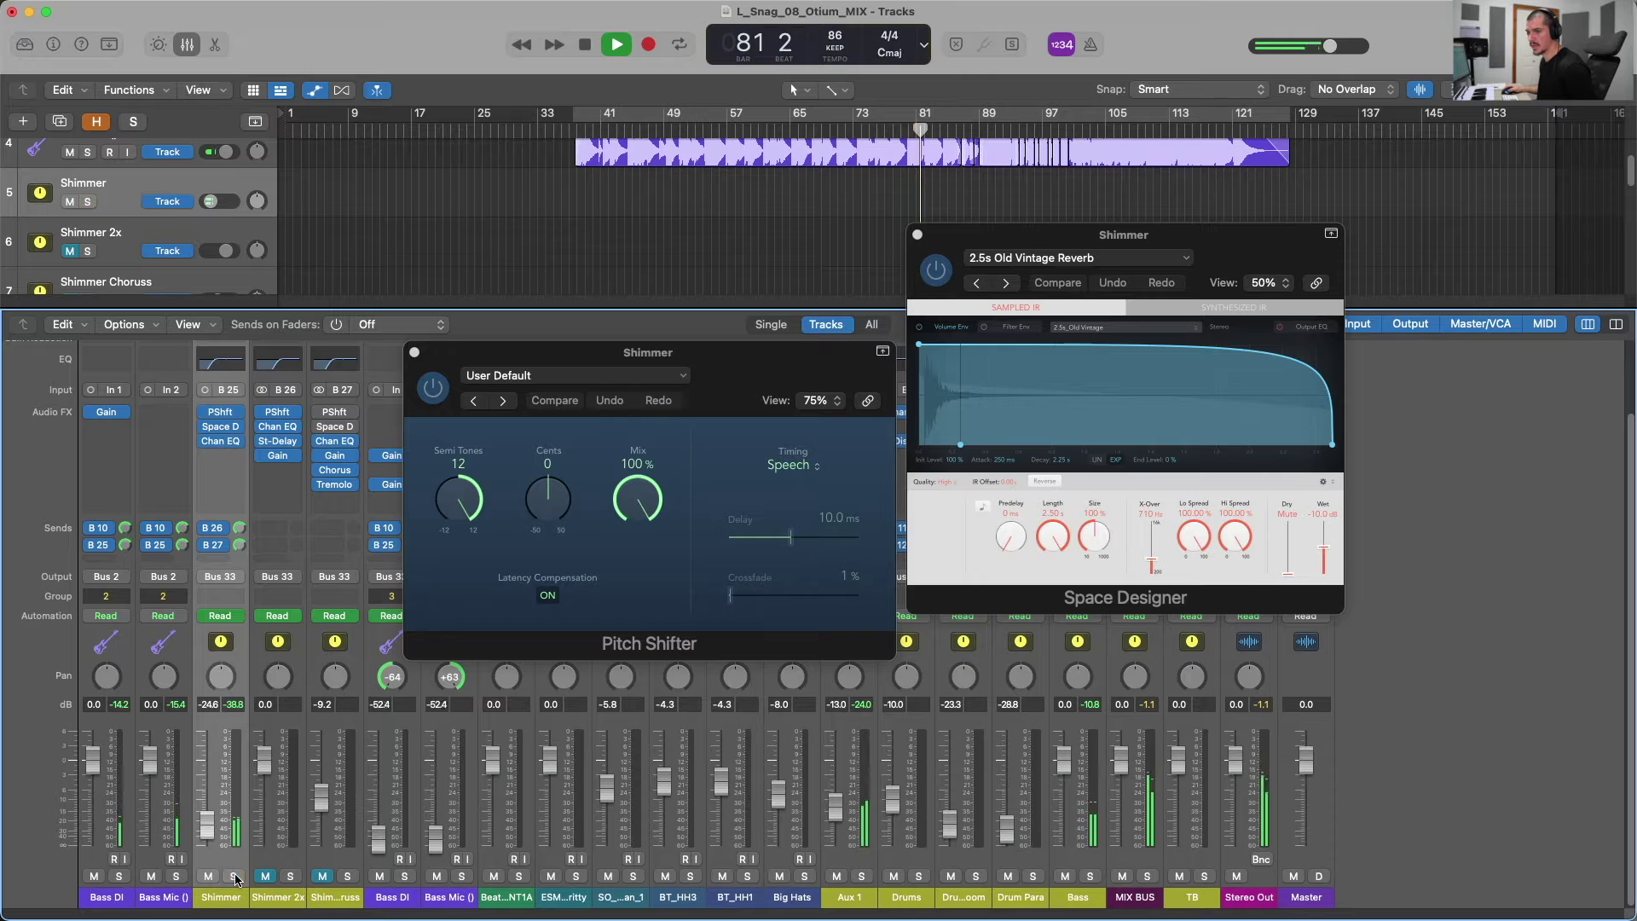
{"action": "left_click", "coordinate": [267, 876]}
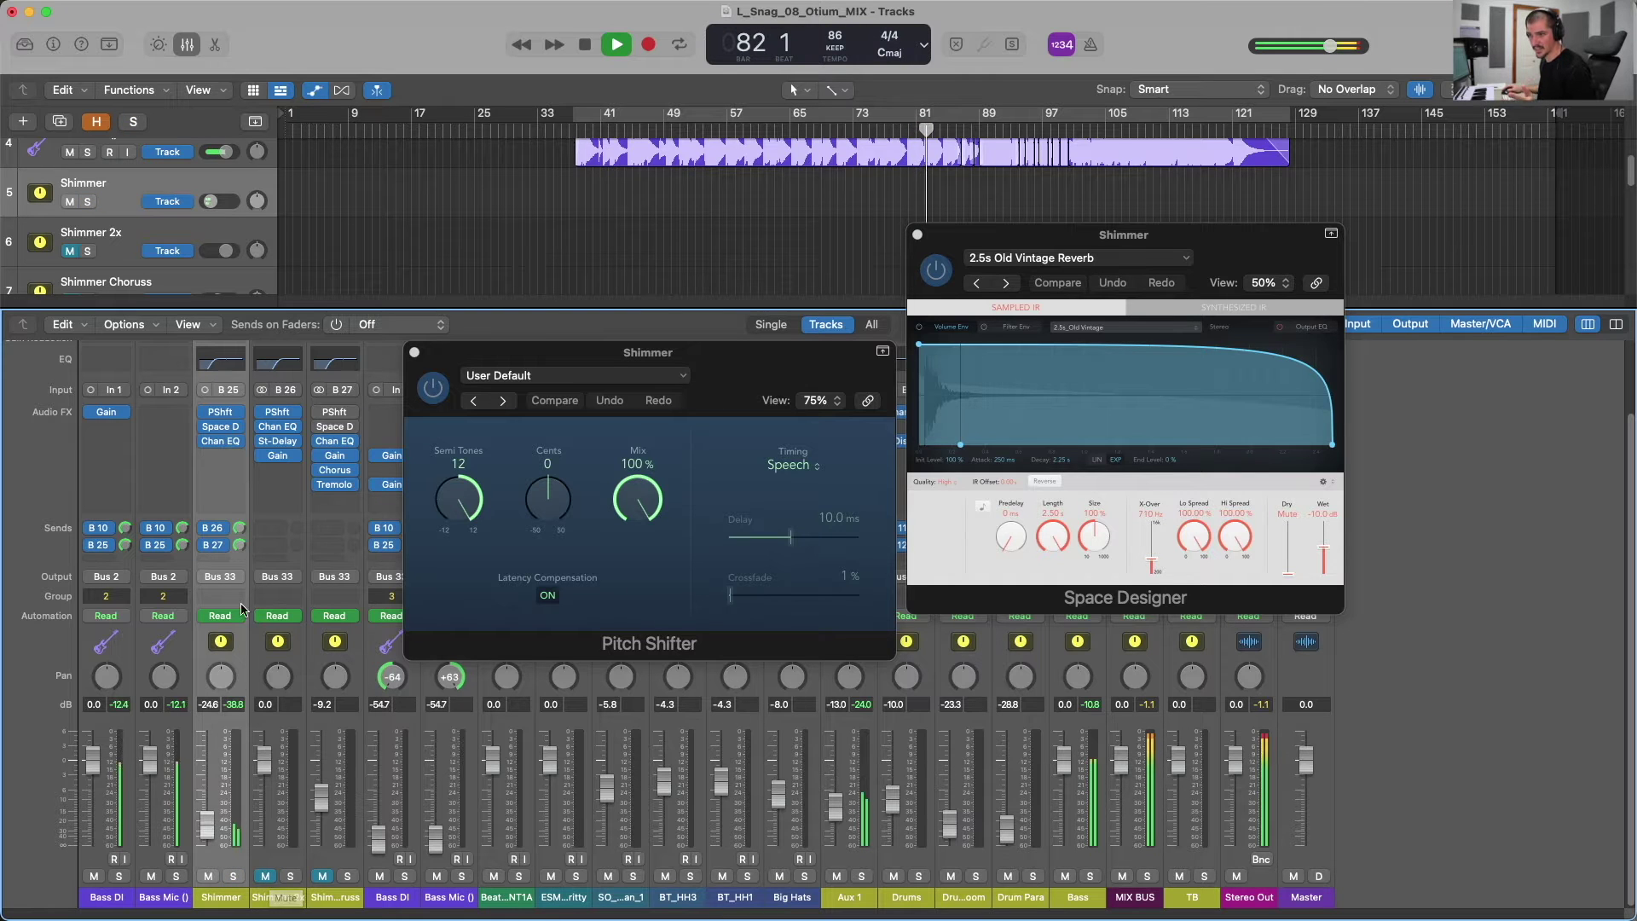
{"action": "left_click", "coordinate": [266, 875]}
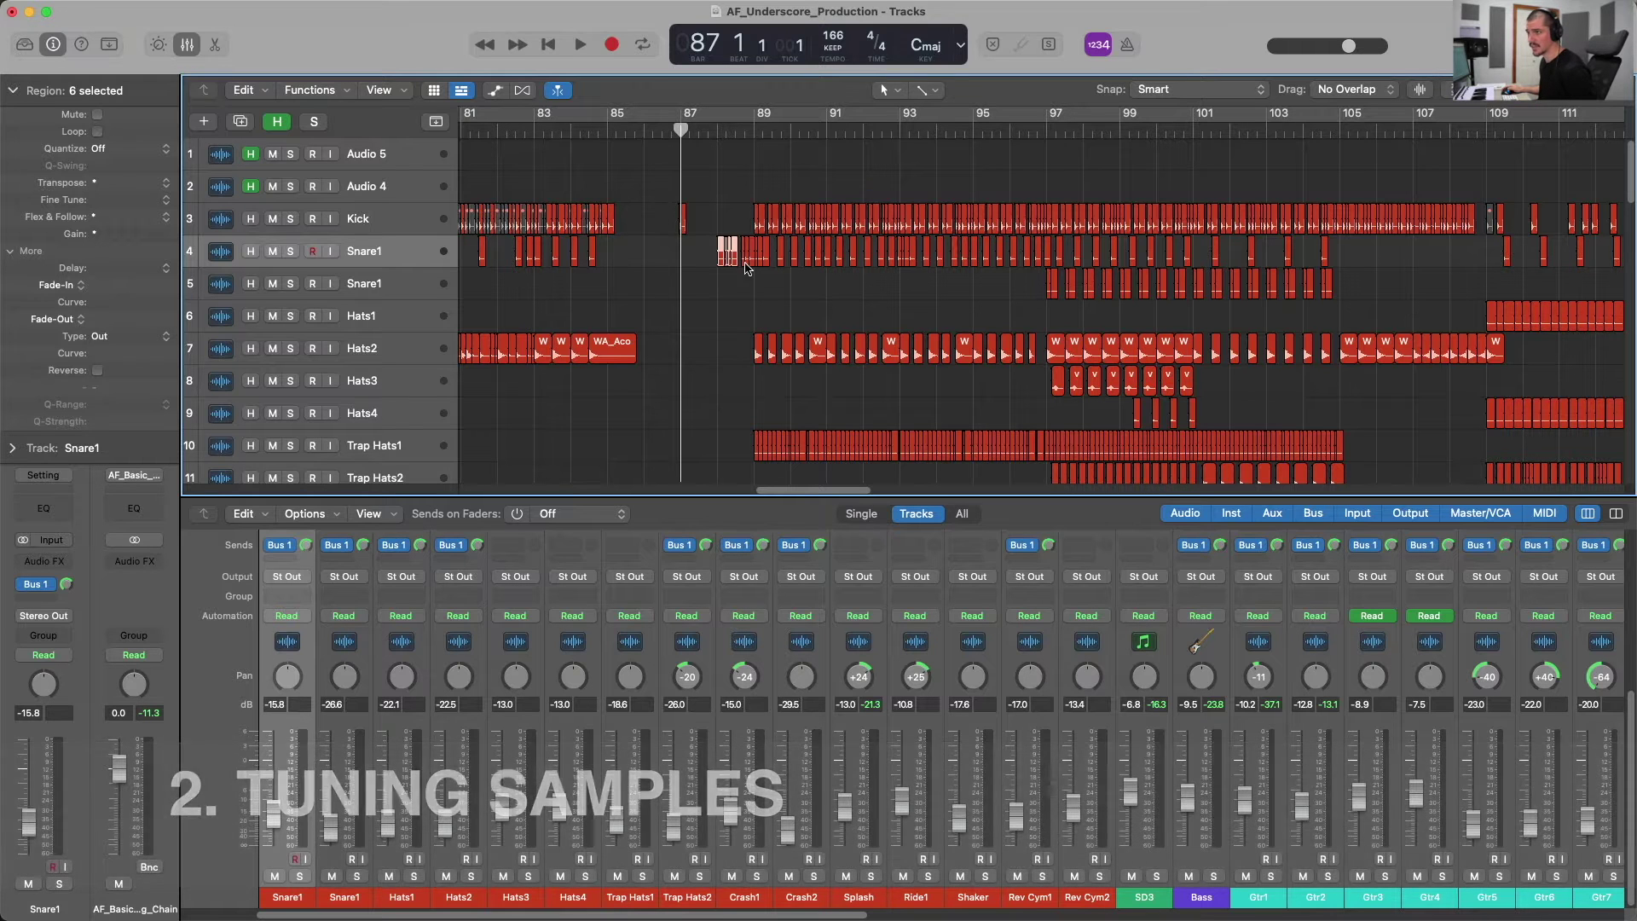
Inspect the pitched Snare1 fill regions near bar 88, select one with its own transposition, and play from bar 88.
{"action": "scroll", "coordinate": [742, 260], "scroll_direction": "up", "scroll_amount": 3}
{"action": "scroll", "coordinate": [744, 266], "scroll_direction": "up", "scroll_amount": 3}
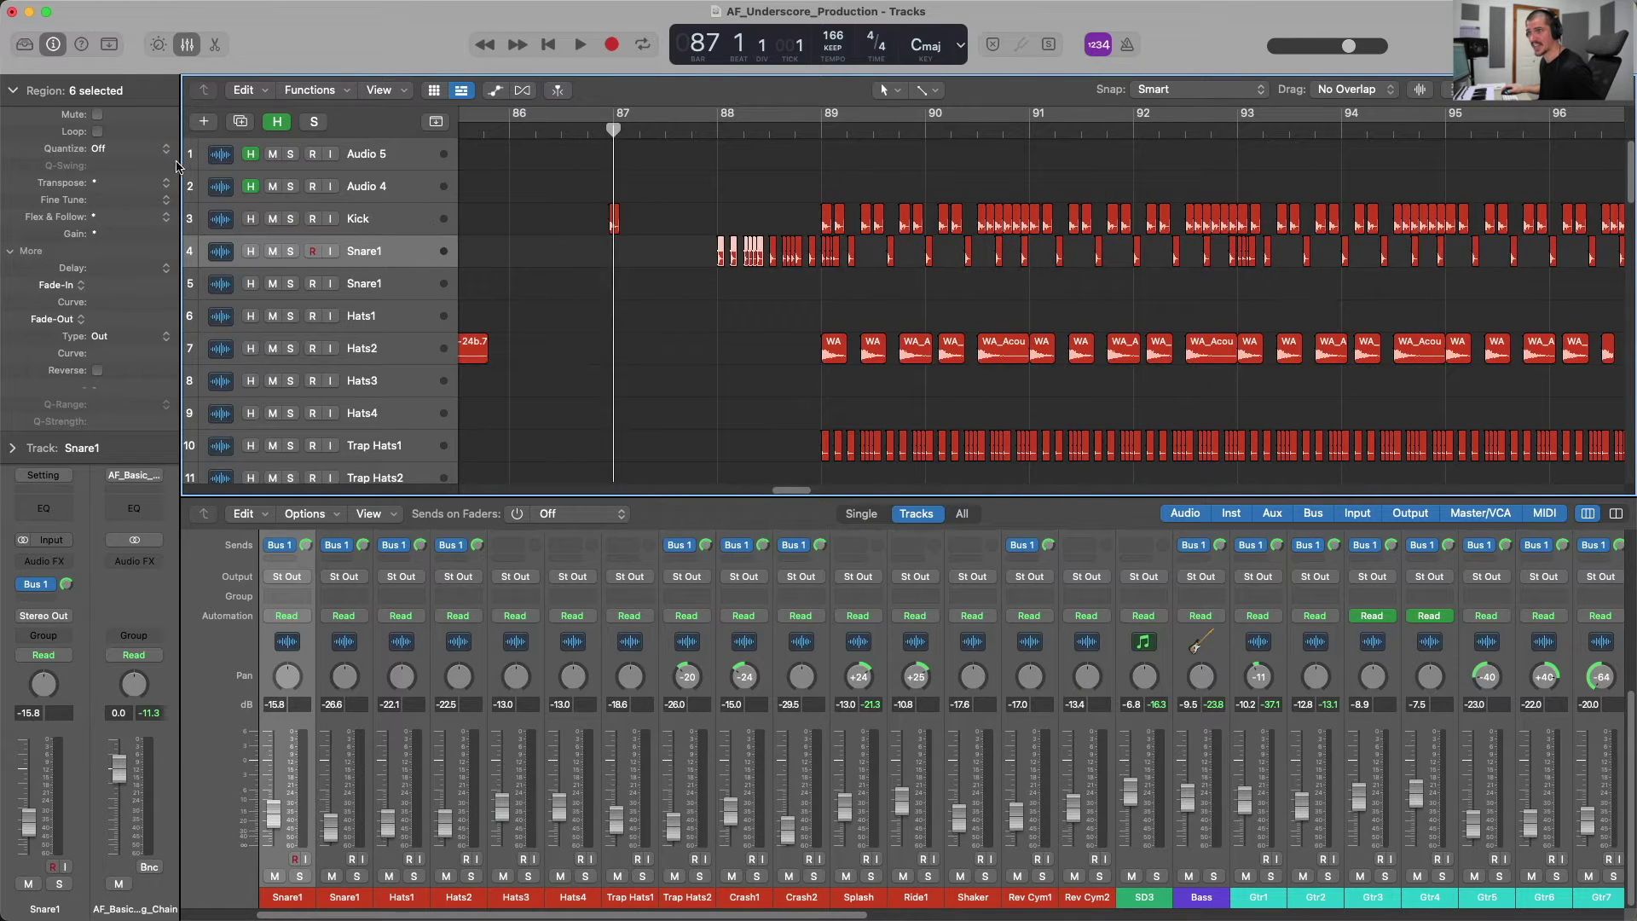
{"action": "left_click_drag", "start_coordinate": [726, 213], "coordinate": [747, 251]}
{"action": "left_click", "coordinate": [747, 251]}
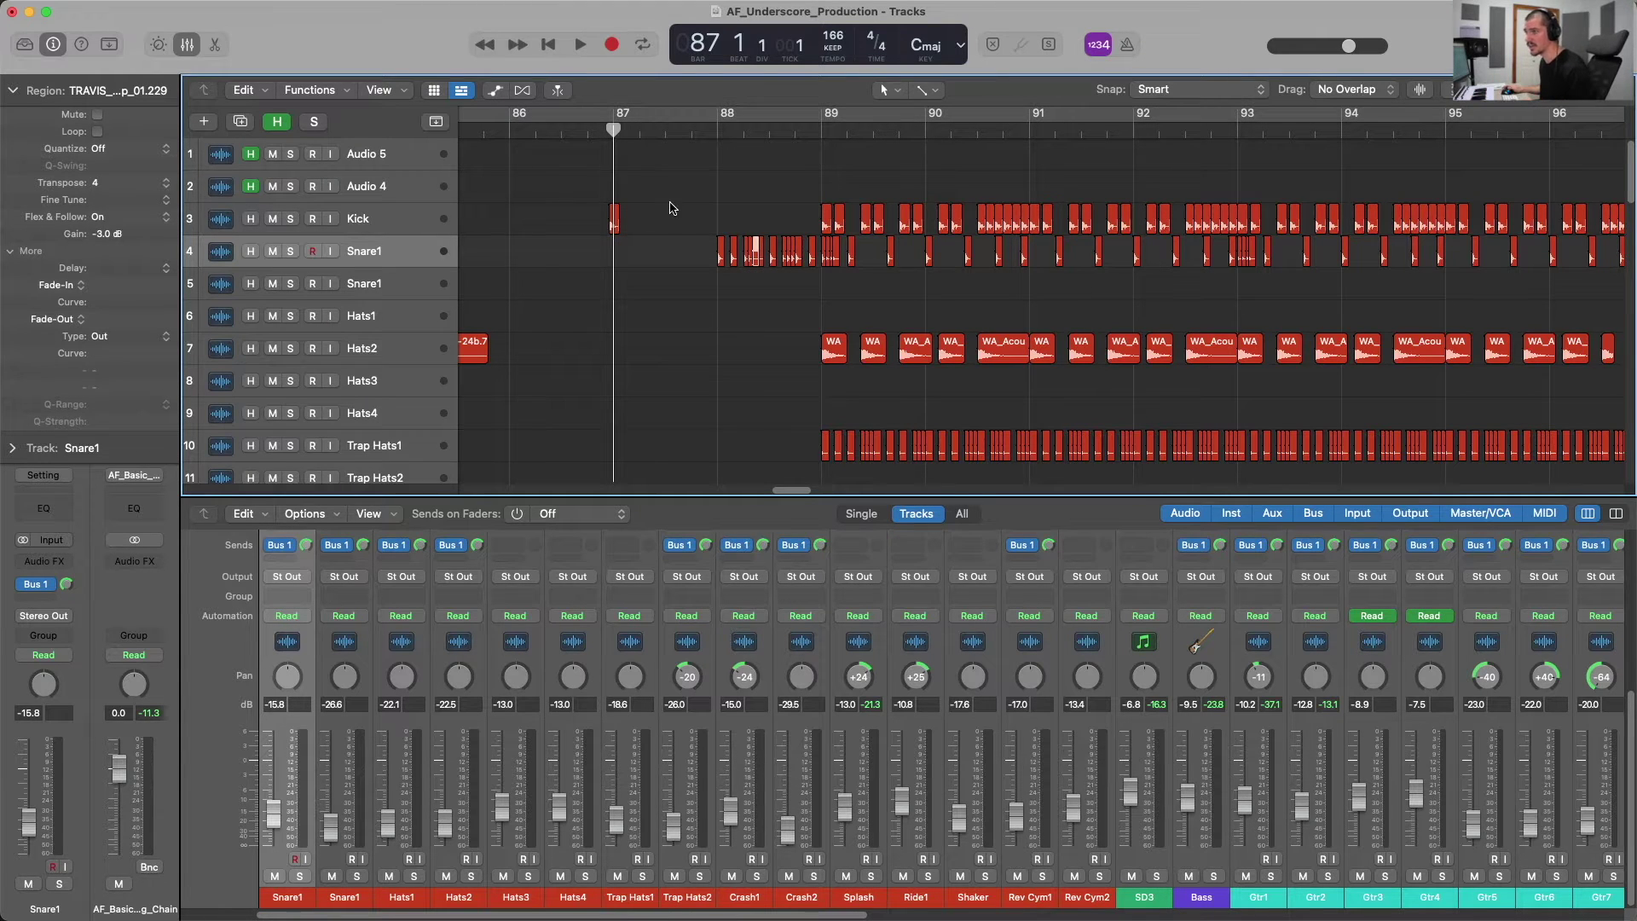
{"action": "left_click", "coordinate": [717, 121]}
{"action": "key", "text": "space"}
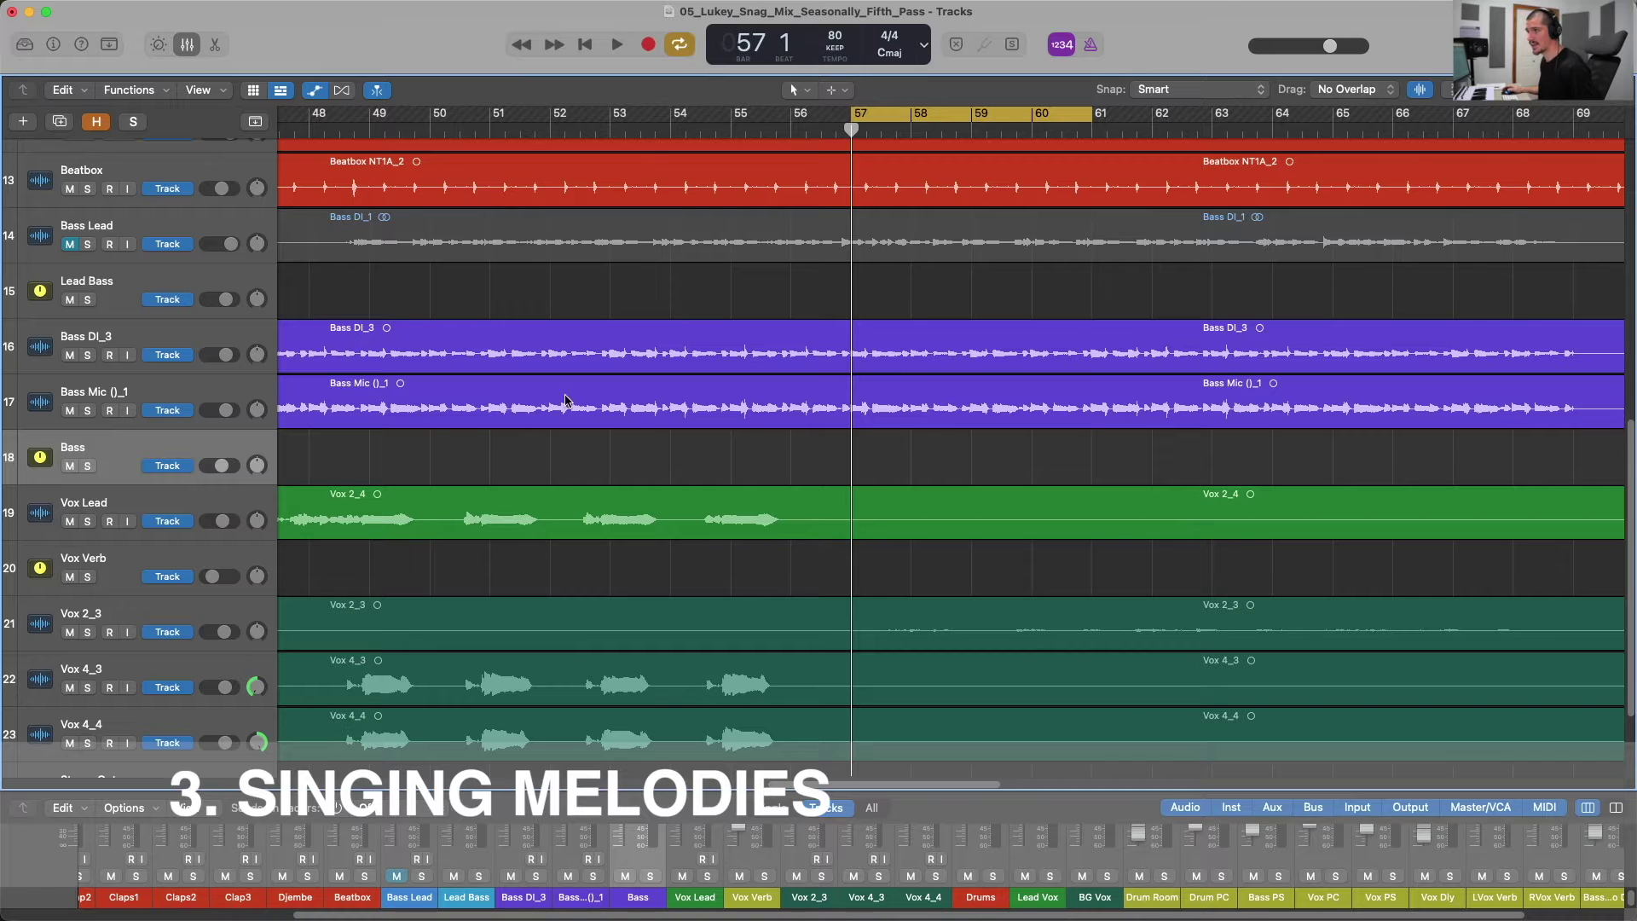
Select the Vox 2_3 track and play the sung melody in the cycle from bar 57, stopping after two bars.
{"action": "left_click", "coordinate": [144, 621]}
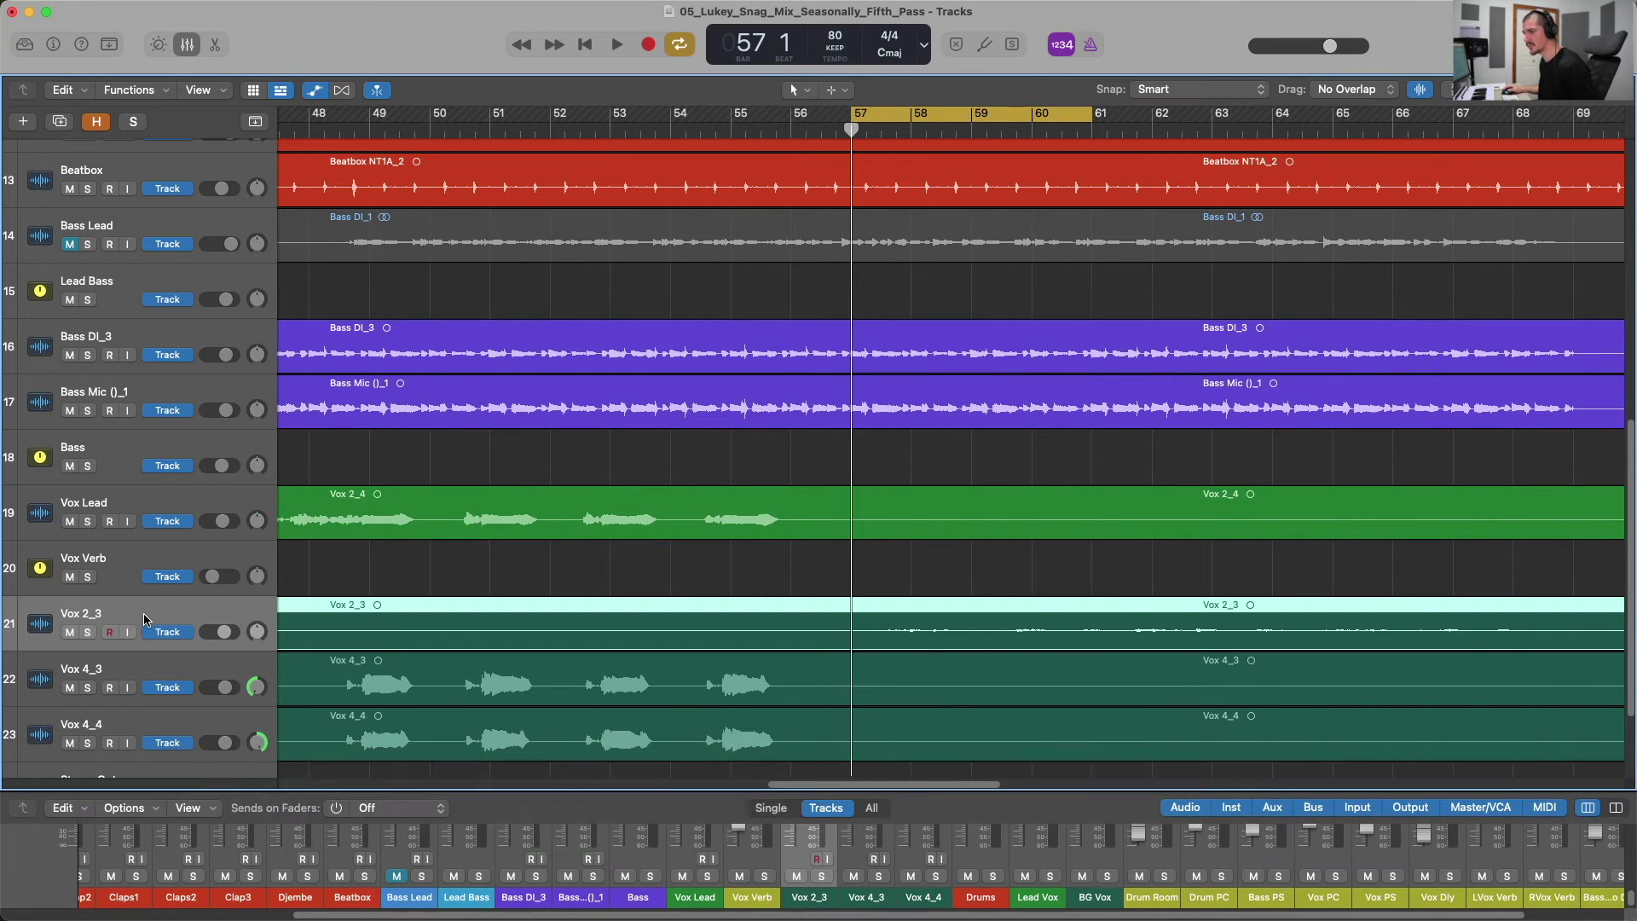
{"action": "key", "text": "space"}
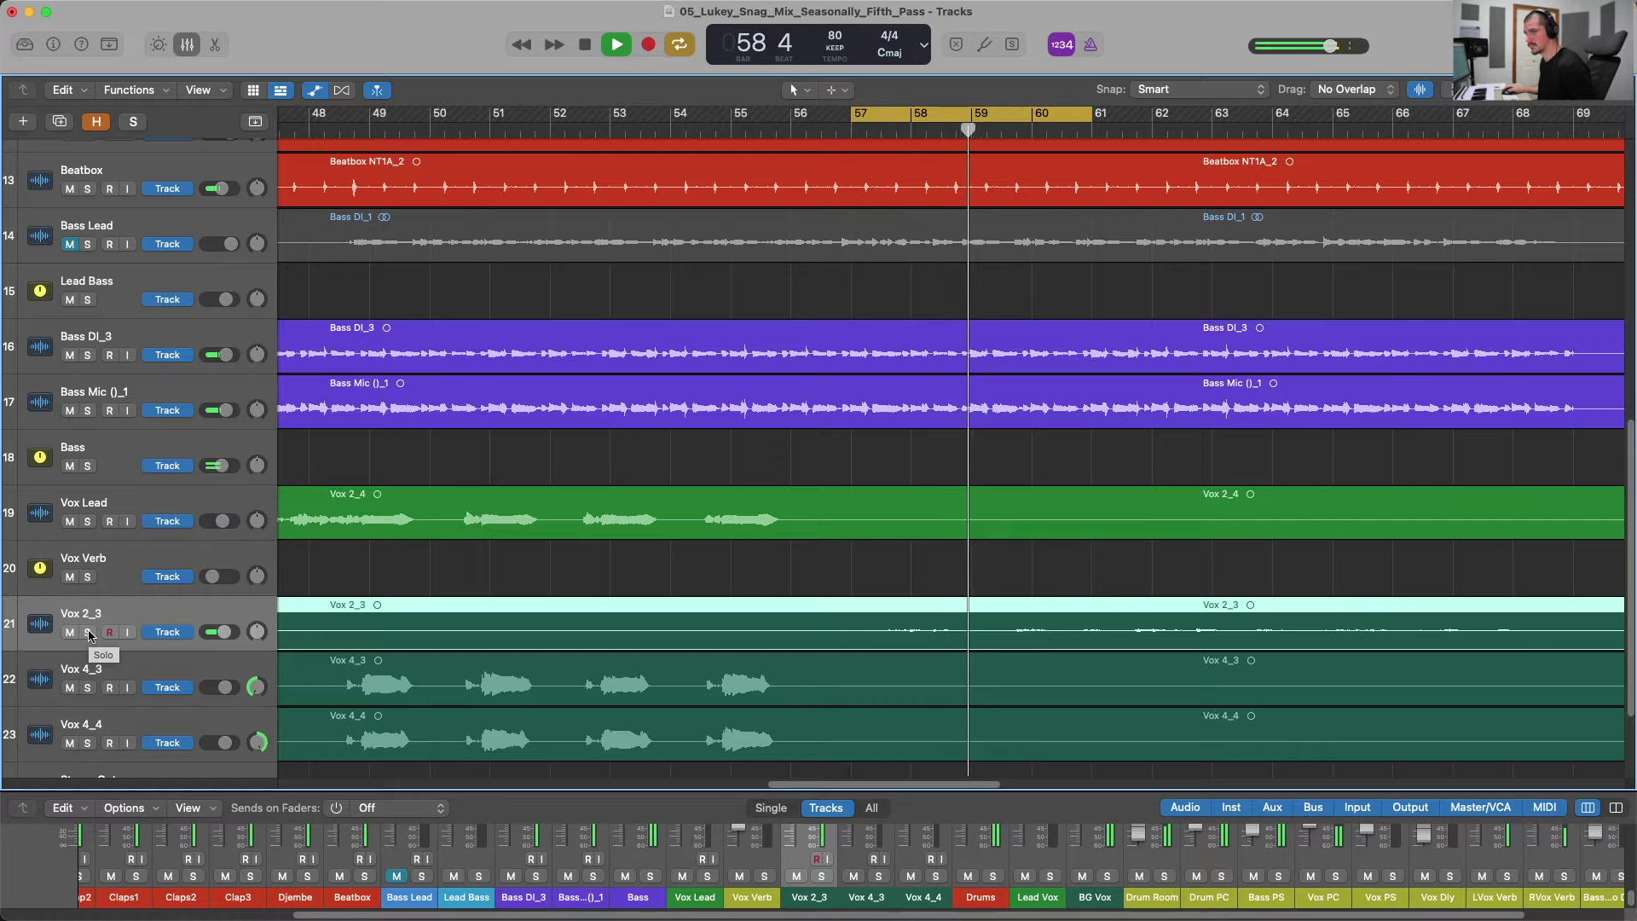
{"action": "key", "text": "space"}
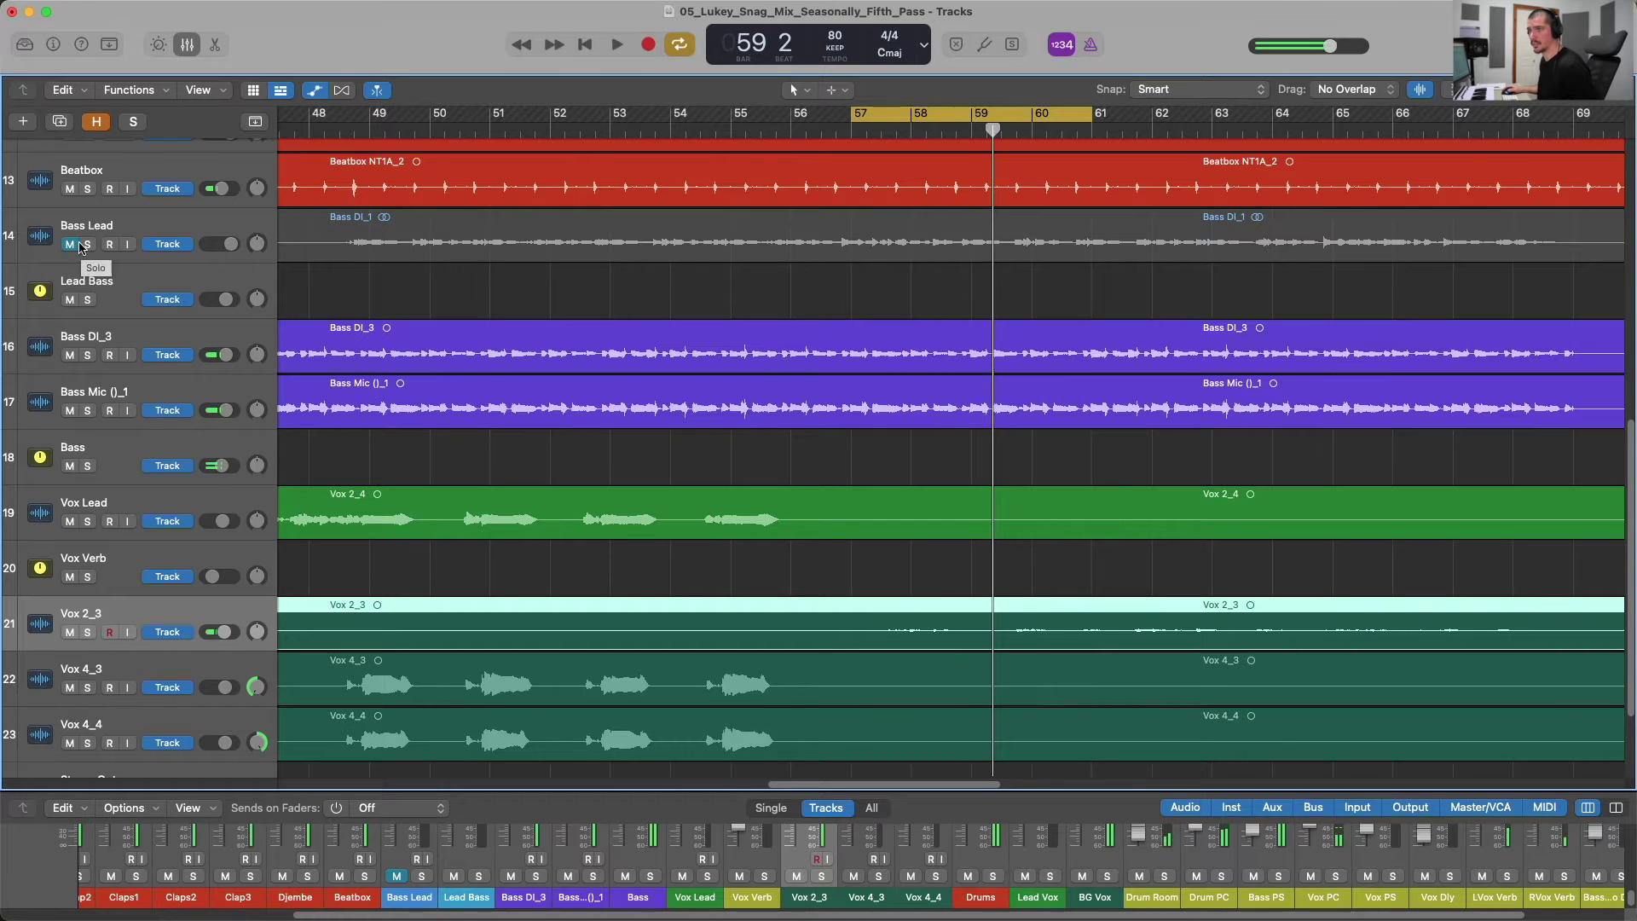
Unmute the Bass Lead track and play the cycle from bar 57 to hear it alongside the vocal melody.
{"action": "left_click", "coordinate": [70, 245]}
{"action": "key", "text": "space"}
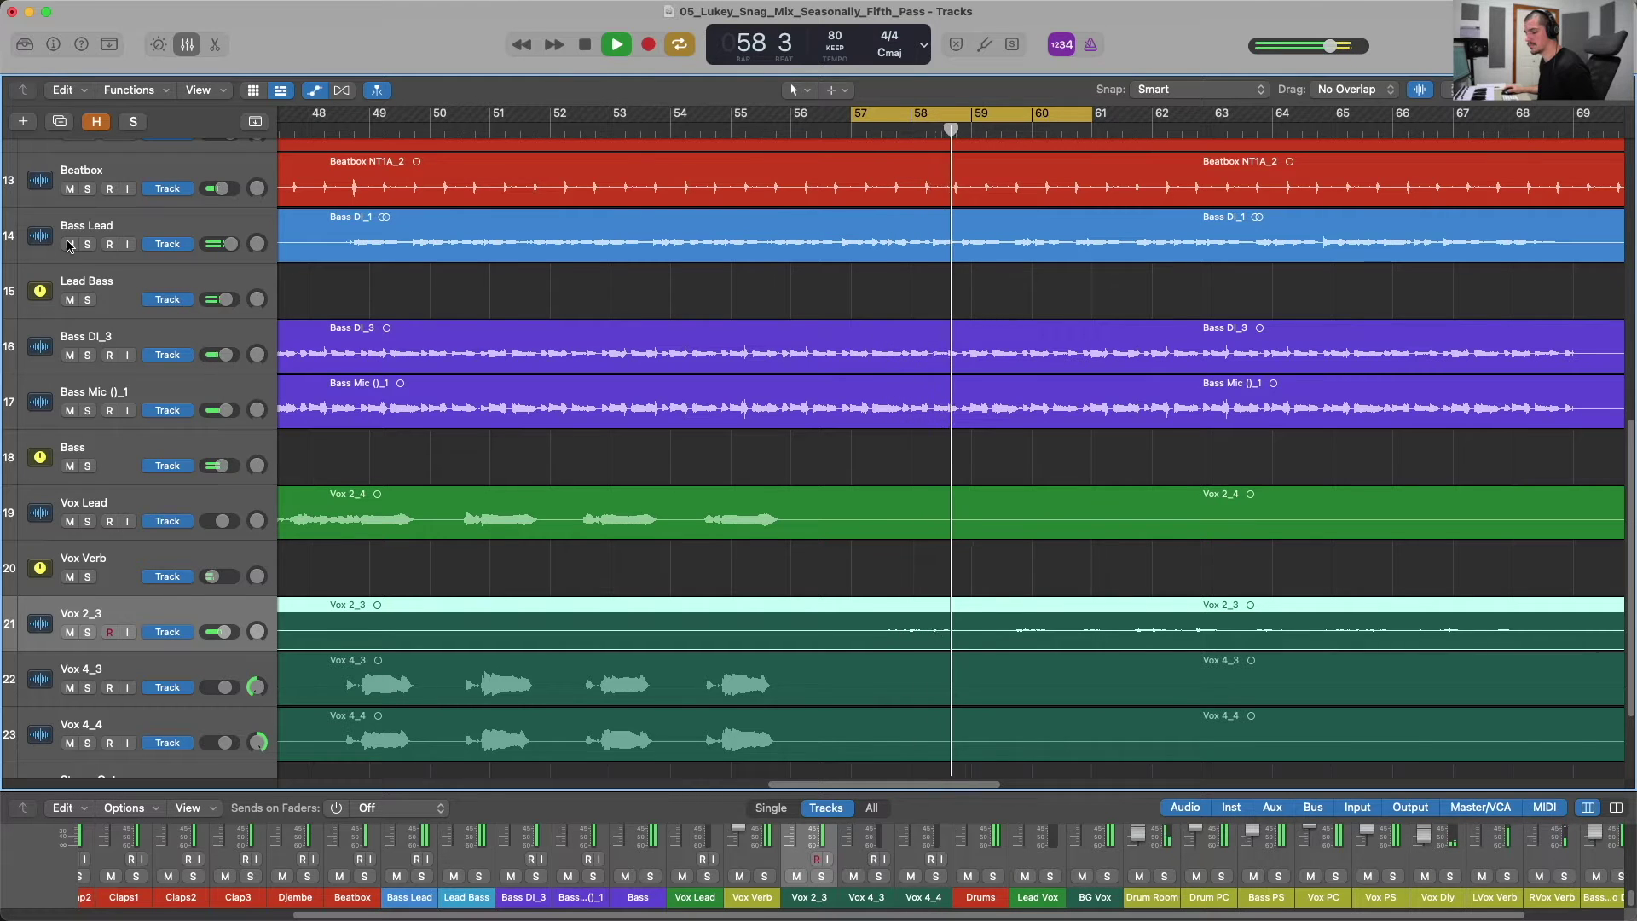
{"action": "key", "text": "space"}
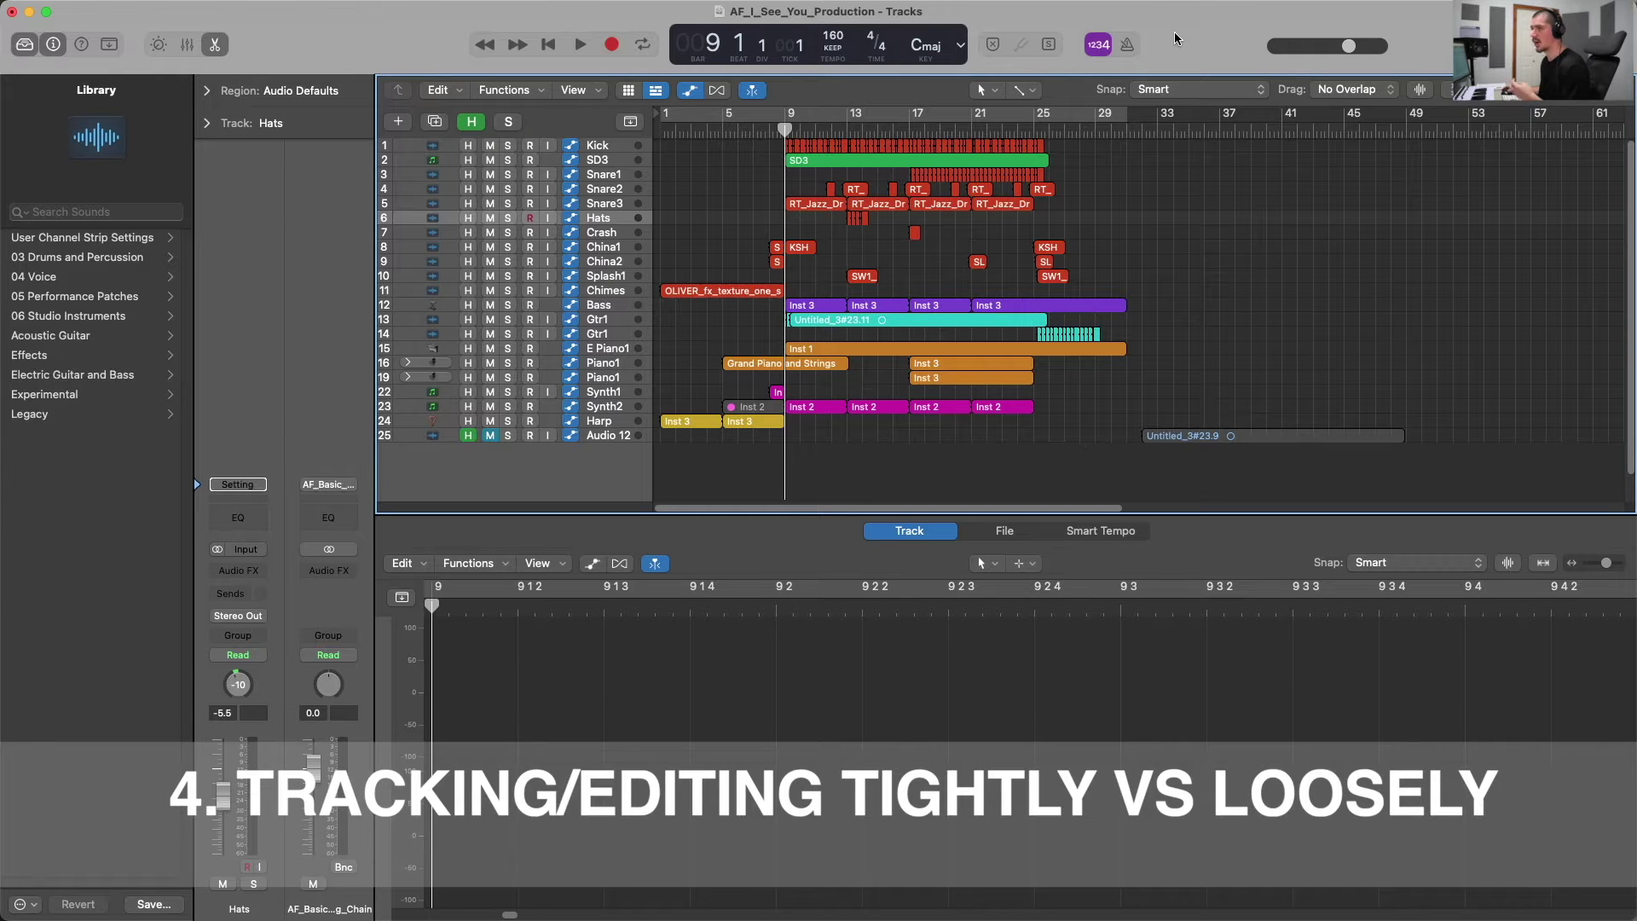
Play the AF_I_See_You_Production arrangement from bar 9 to hear the drum and instrument timing, and stop playback.
{"action": "mouse_move", "coordinate": [785, 125]}
{"action": "left_mouse_down"}
{"action": "mouse_move", "coordinate": [815, 125]}
{"action": "mouse_move", "coordinate": [783, 125]}
{"action": "left_mouse_up"}
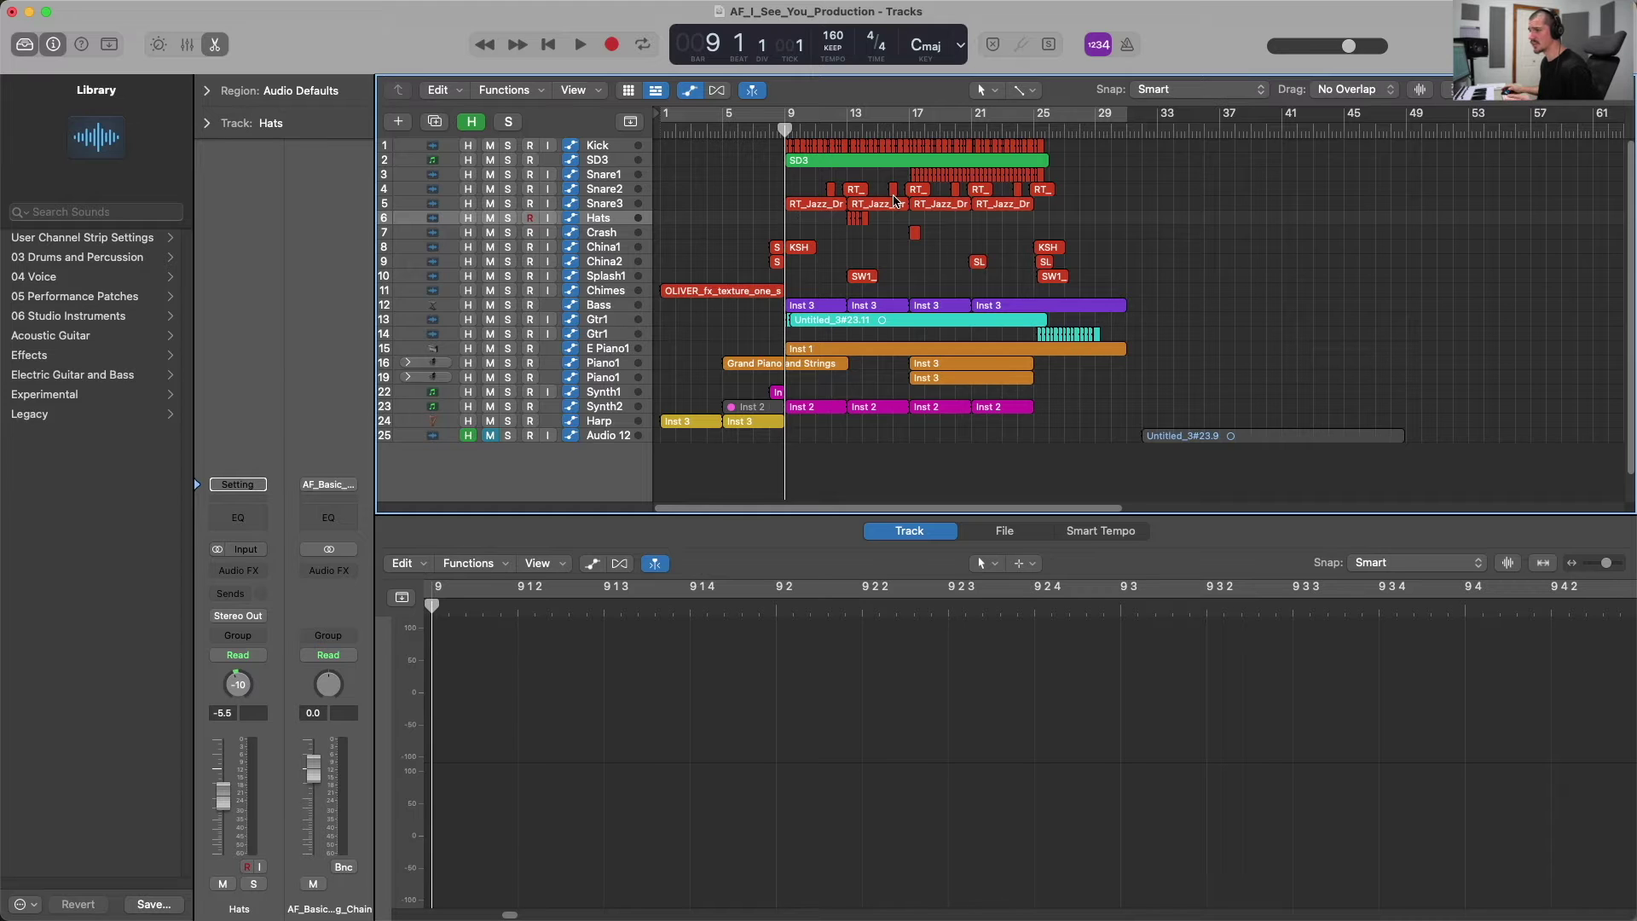
{"action": "key", "text": "space"}
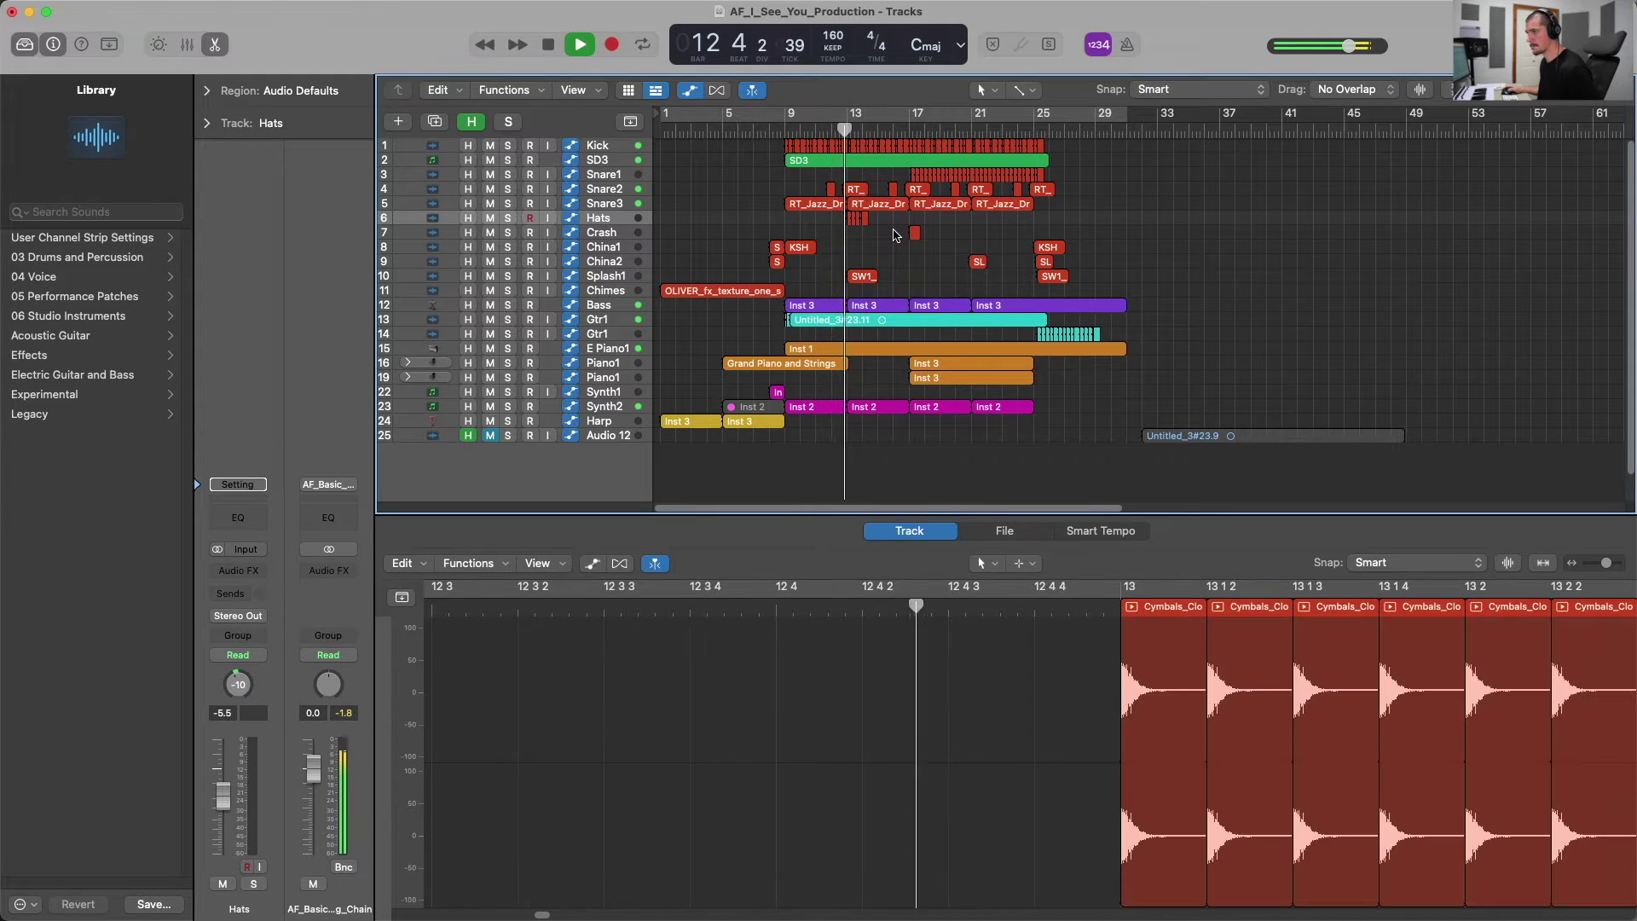
{"action": "key", "text": "space"}
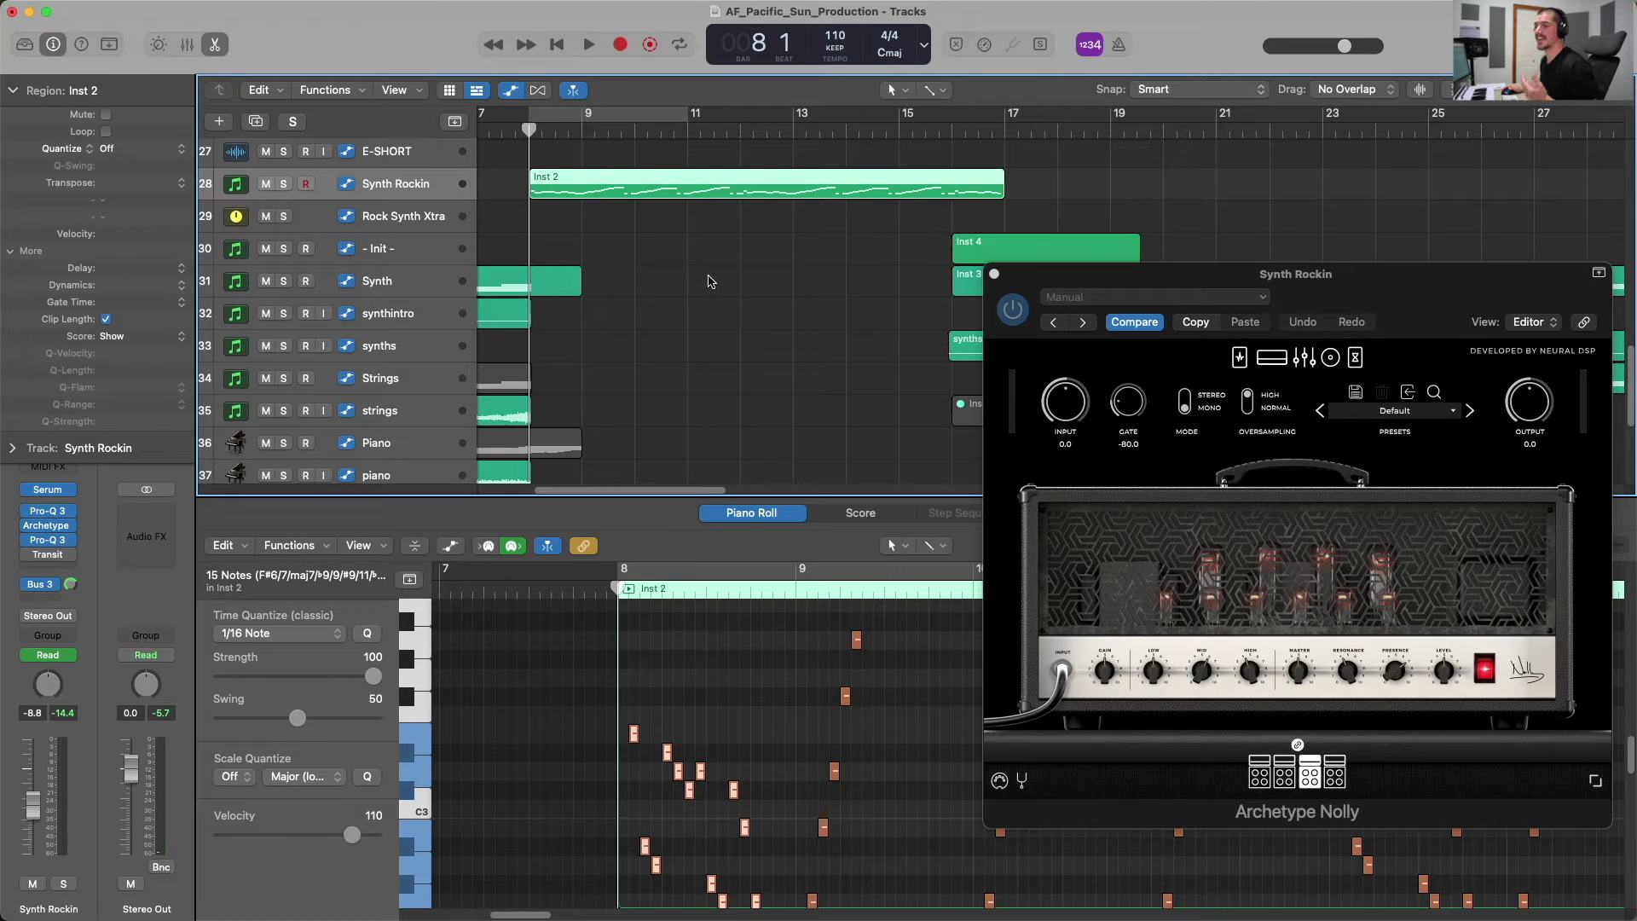
Play the Synth Rockin part of AF_Pacific_Sun_Production from bar 8.
{"action": "key", "text": "space"}
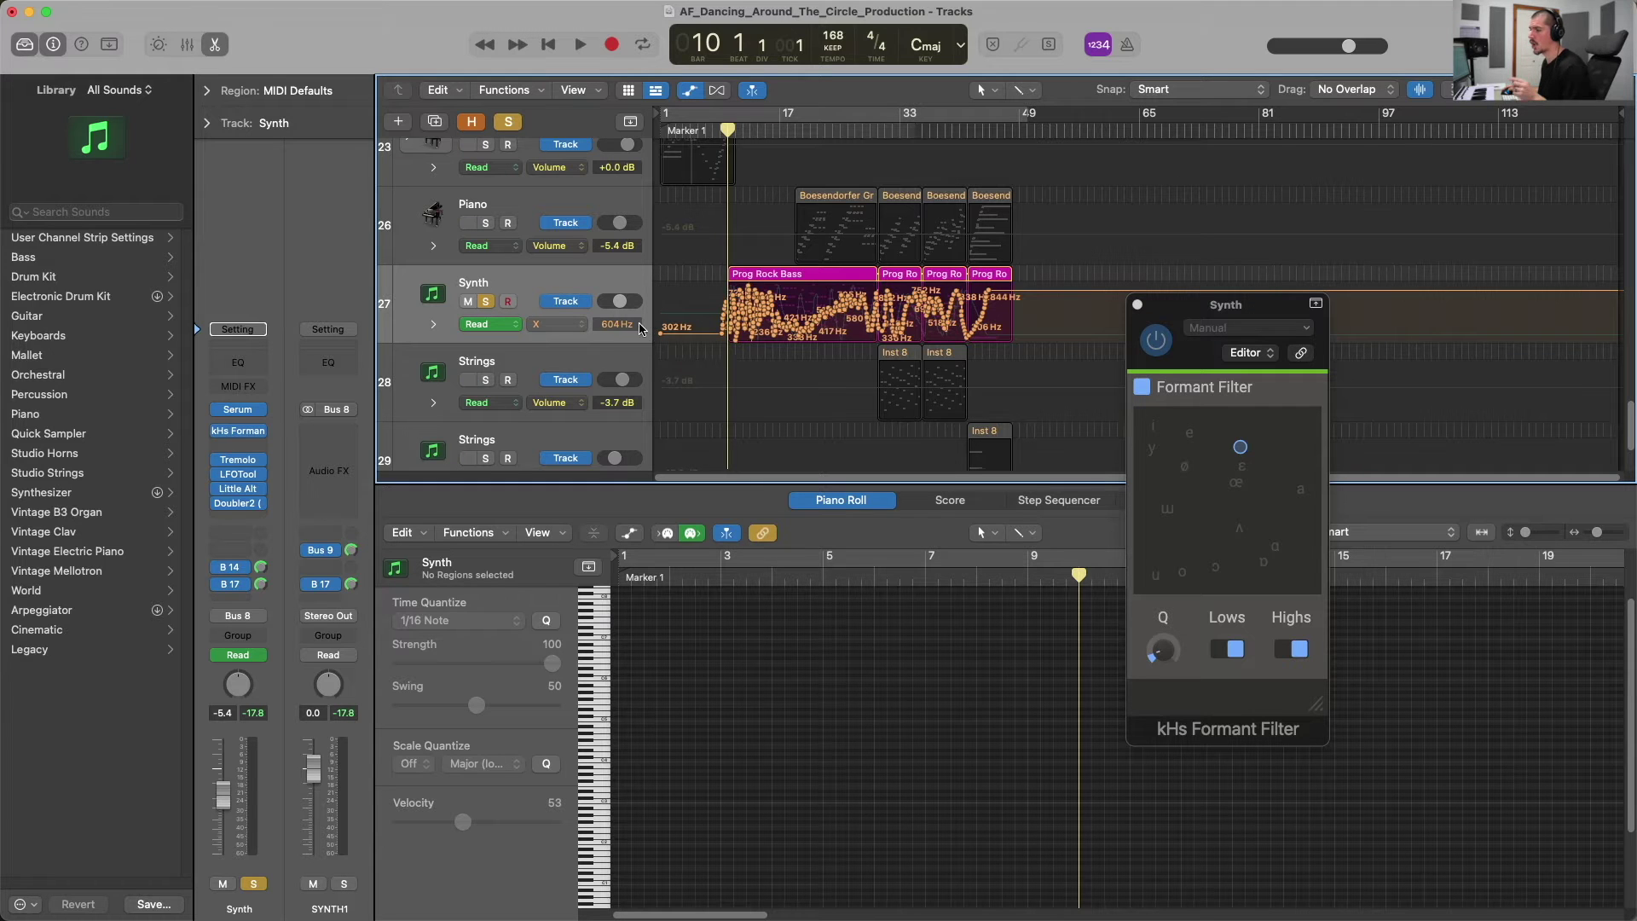
Play the soloed Synth track with its formant filter automation from bar 10, and take it out of solo.
{"action": "key", "text": "space"}
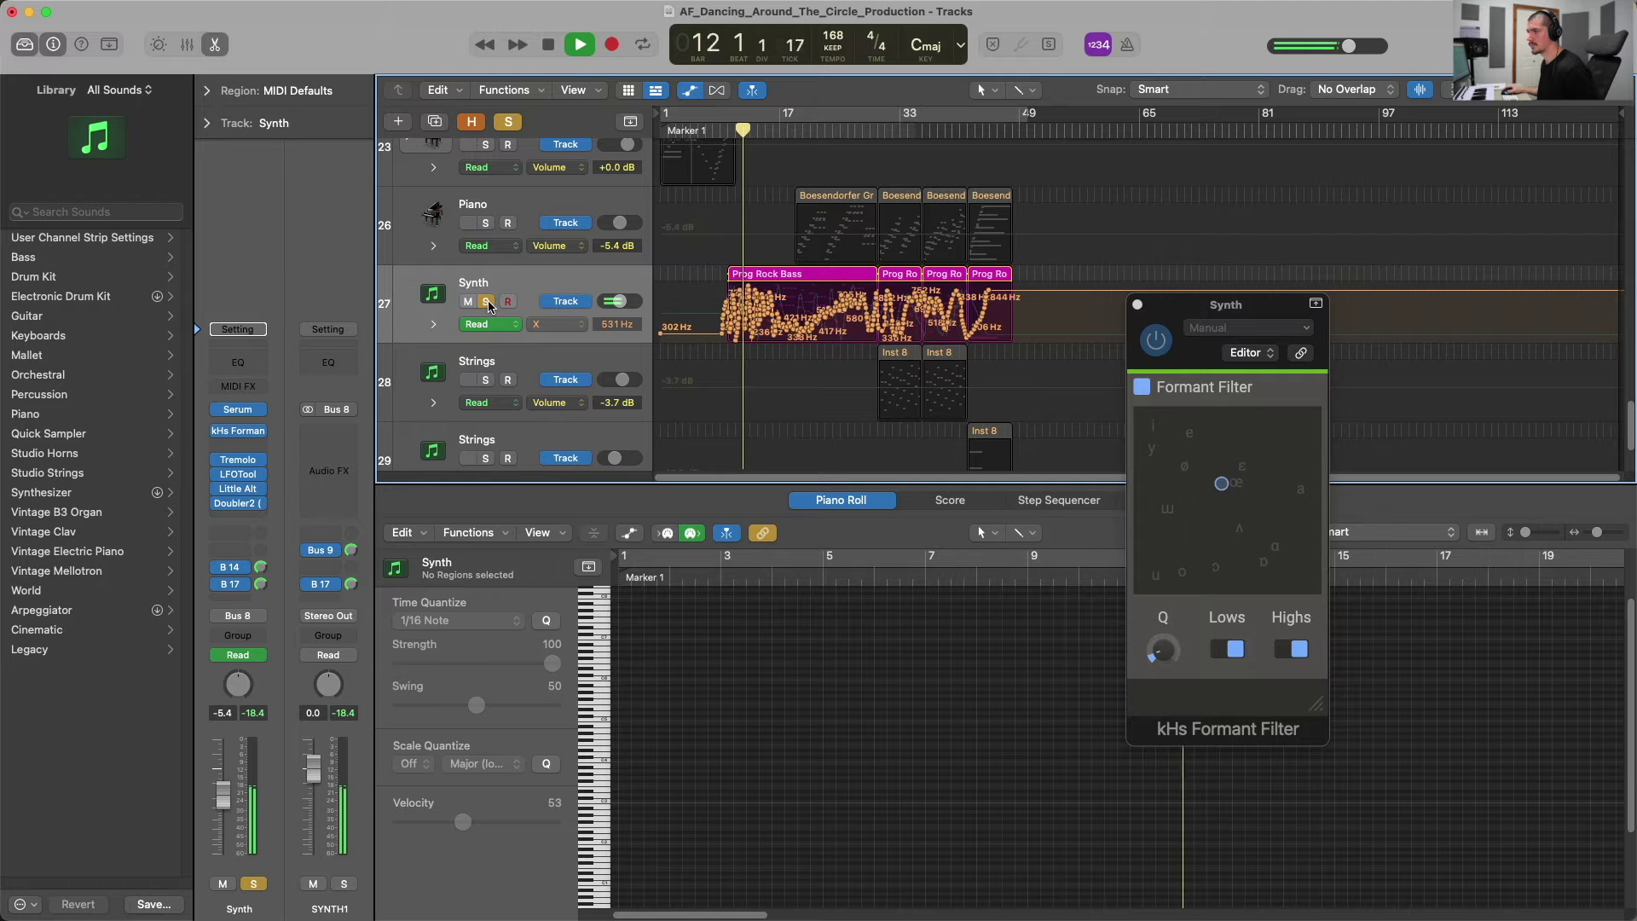
{"action": "left_click", "coordinate": [487, 302]}
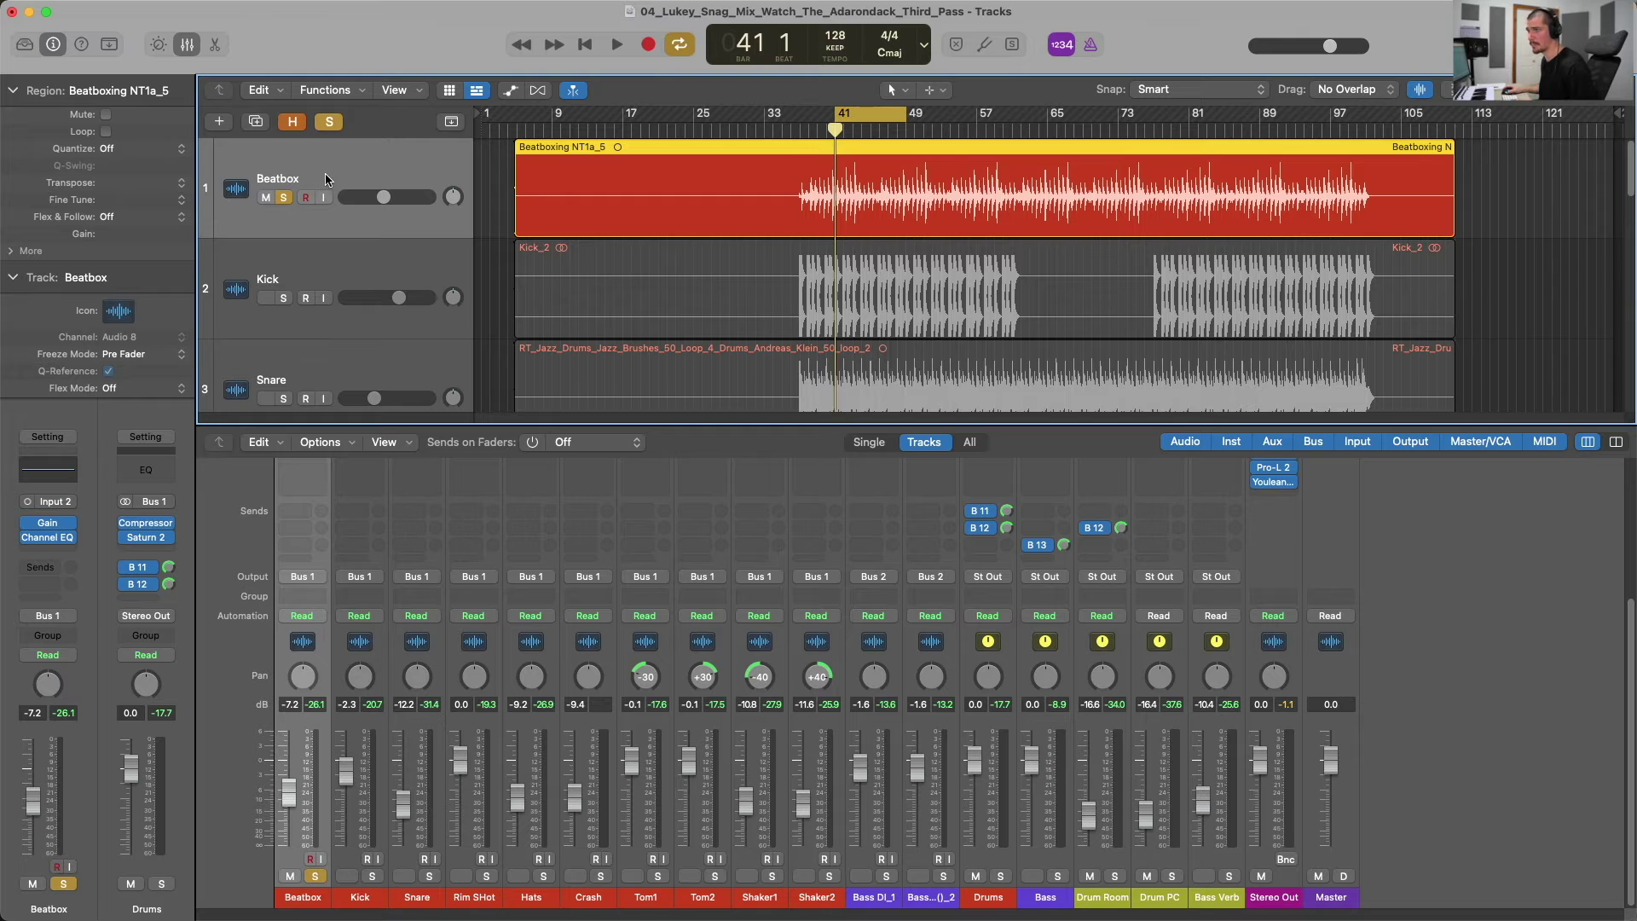
Play the soloed Beatbox track from bar 41 and take it out of solo to hear it with the other tracks.
{"action": "key", "text": "space"}
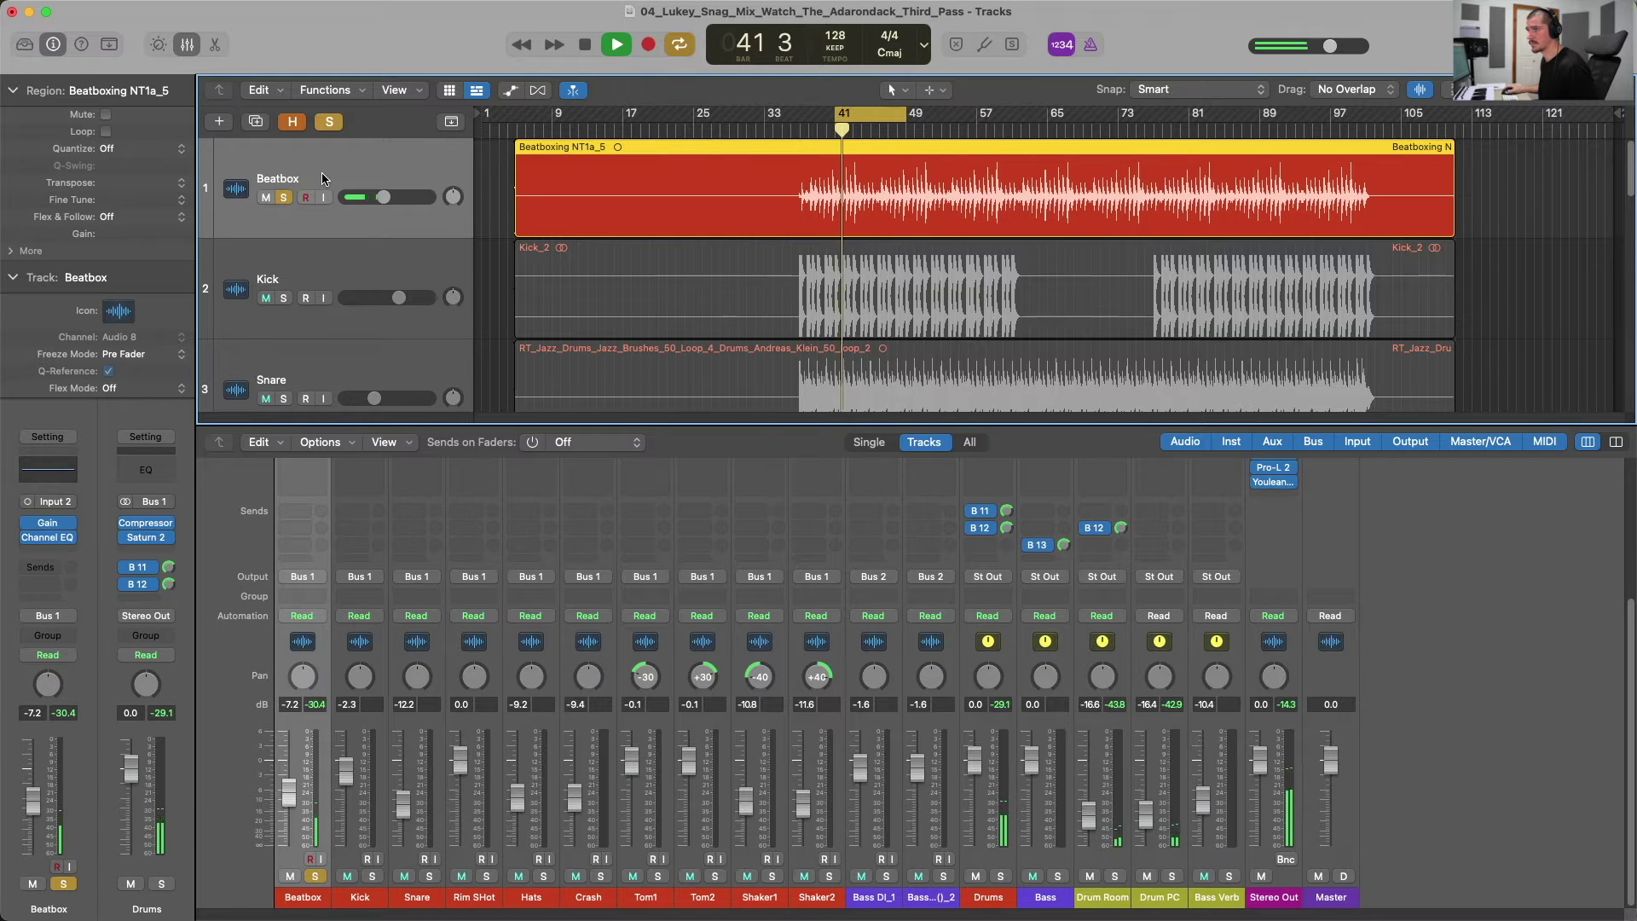
{"action": "key", "text": "space"}
{"action": "left_click", "coordinate": [285, 197]}
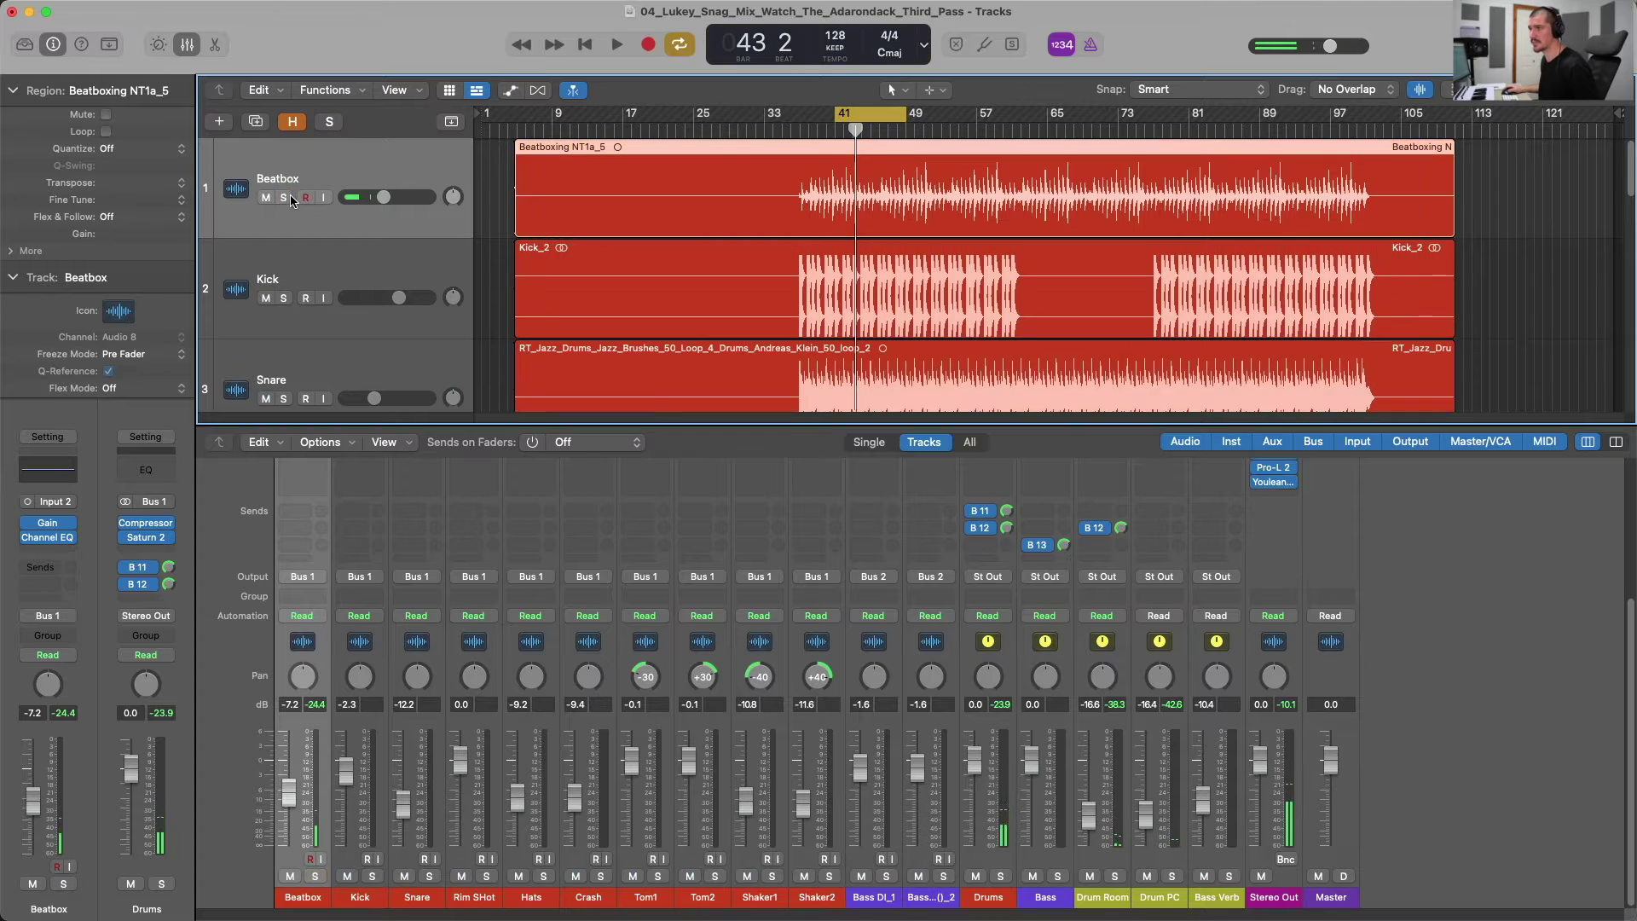
{"action": "key", "text": "space"}
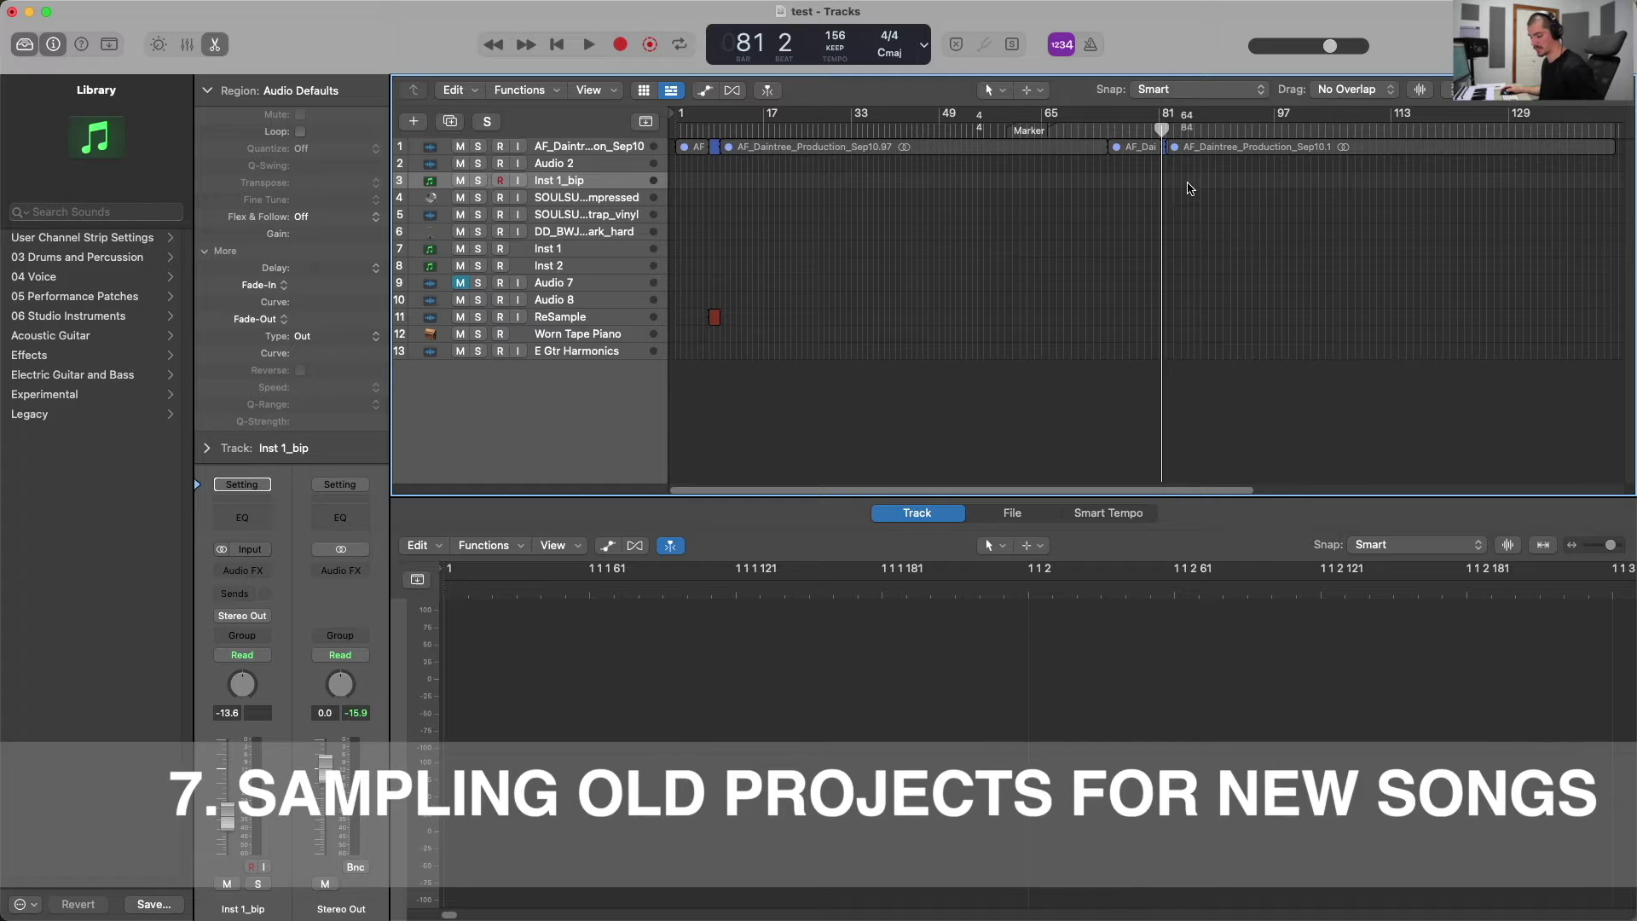
Play the AF_Daintree source sample at bar 81 and the chopped arrangement built from it at bar 153.
{"action": "scroll", "coordinate": [1190, 188], "scroll_direction": "up", "scroll_amount": 10}
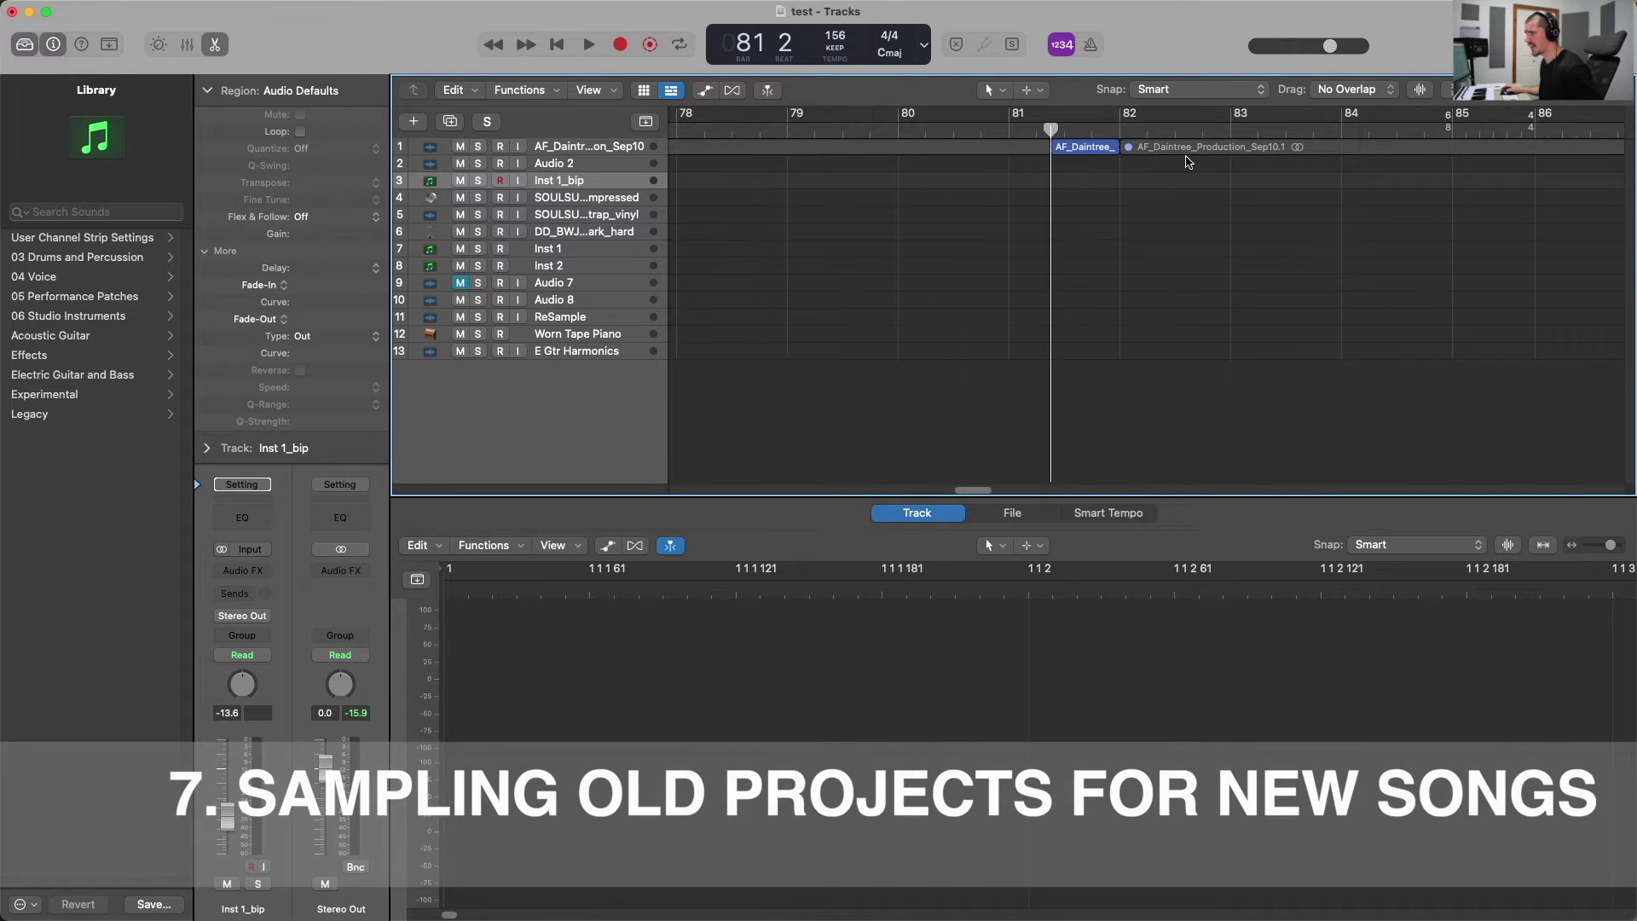
{"action": "key", "text": "super+Down"}
{"action": "key", "text": "space"}
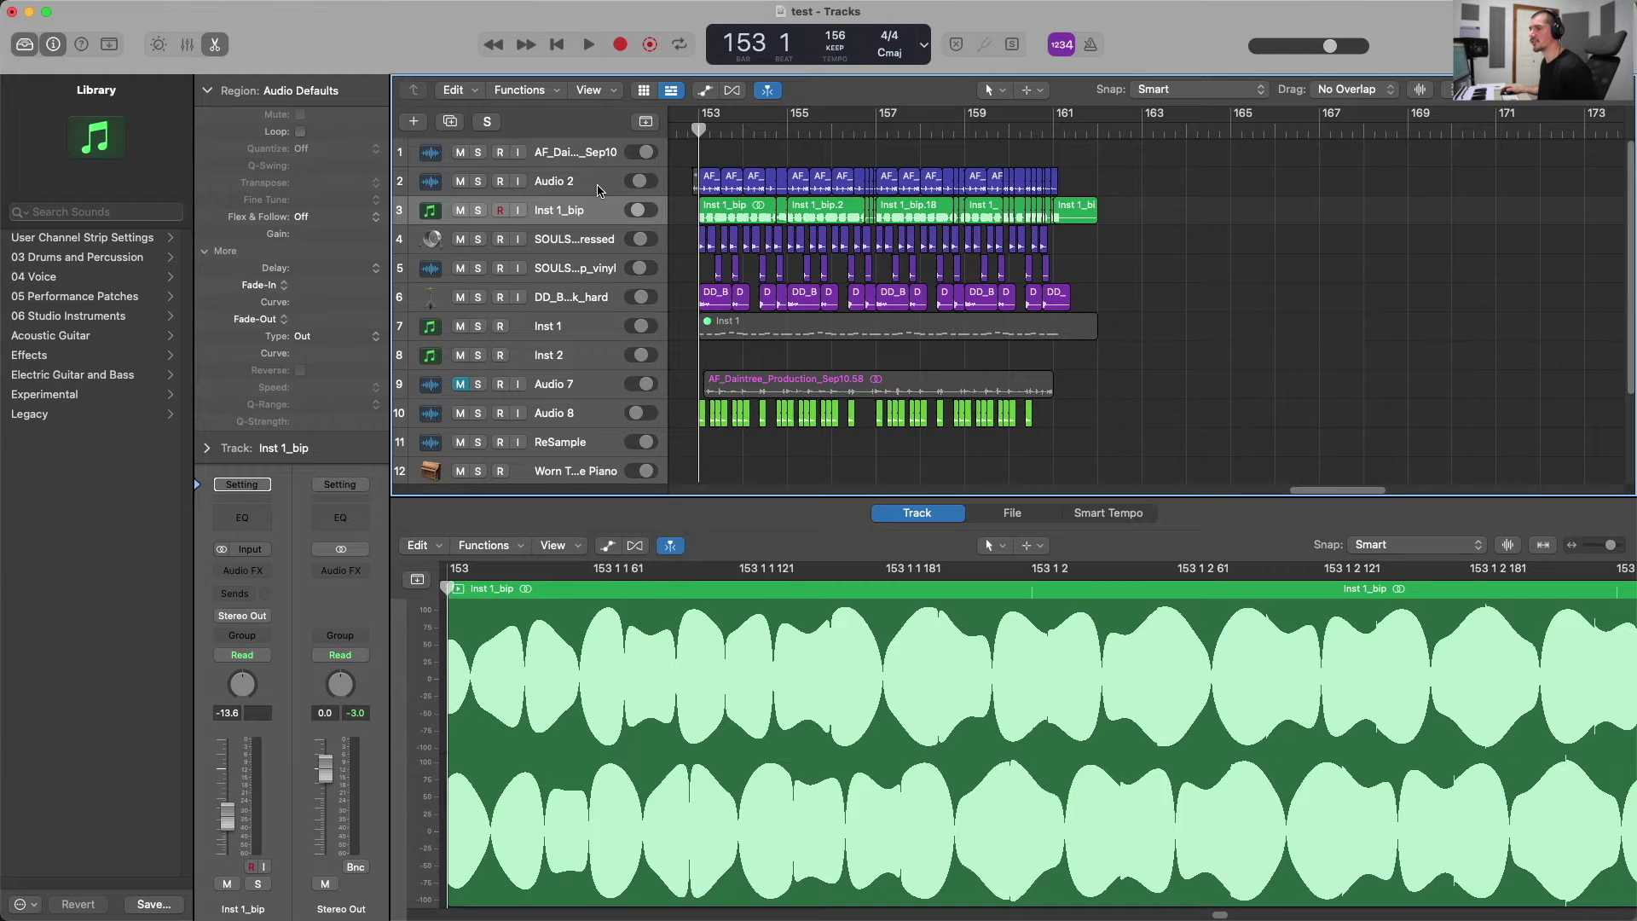
{"action": "key", "text": "space"}
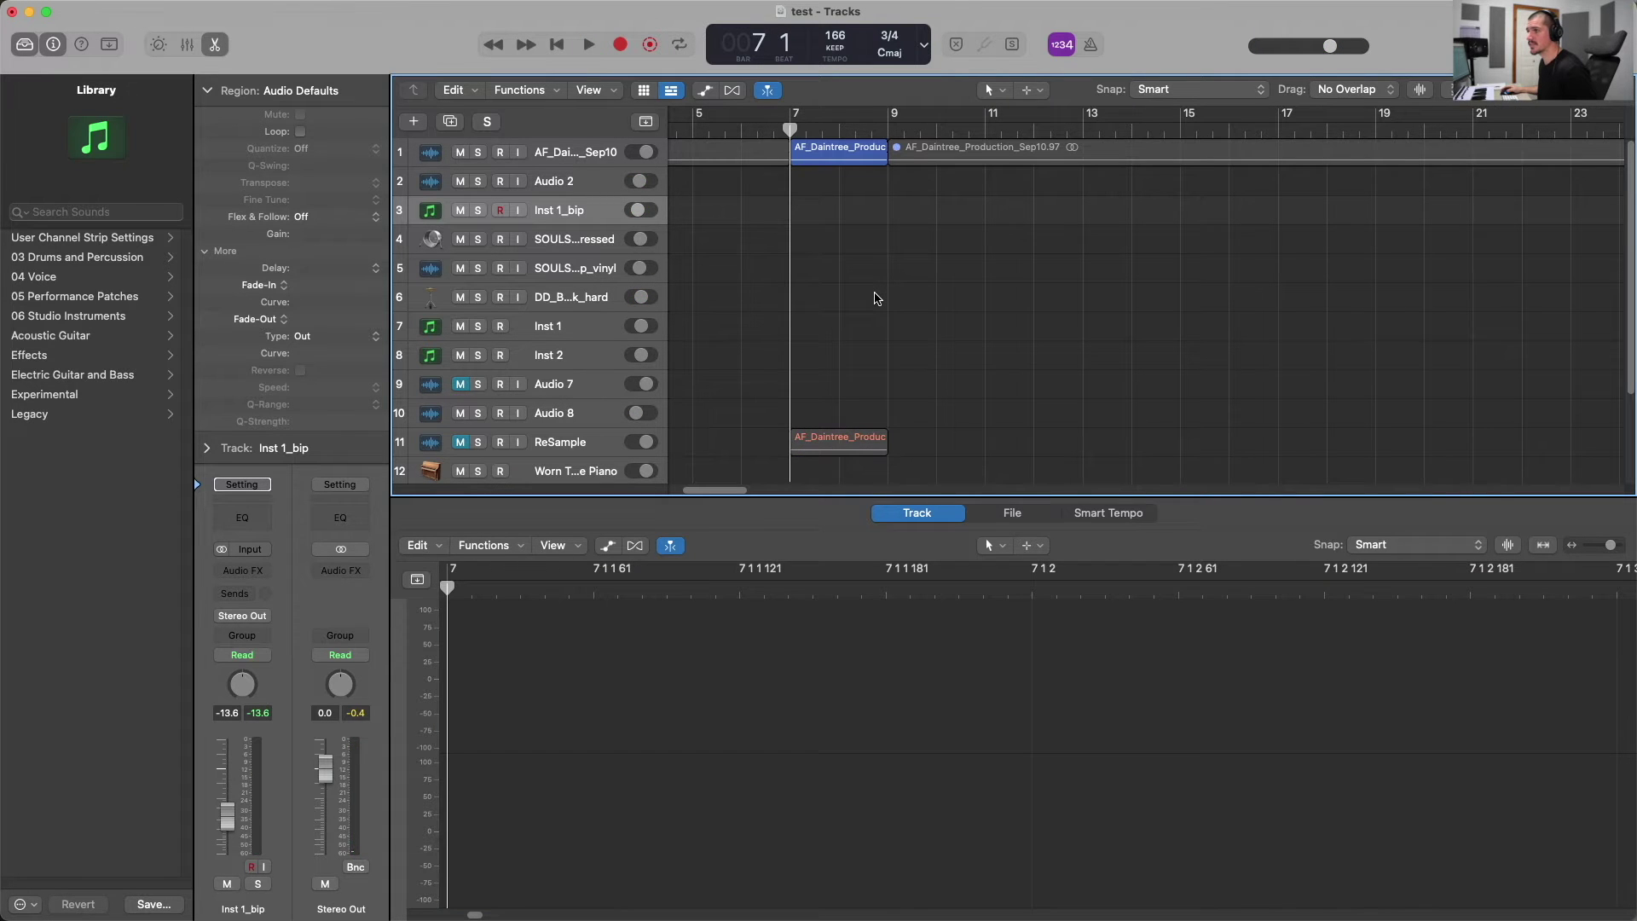
Play the AF_Daintree source sample at bar 7 and the ReSample arrangement with piano and guitar at bar 177.
{"action": "key", "text": "space"}
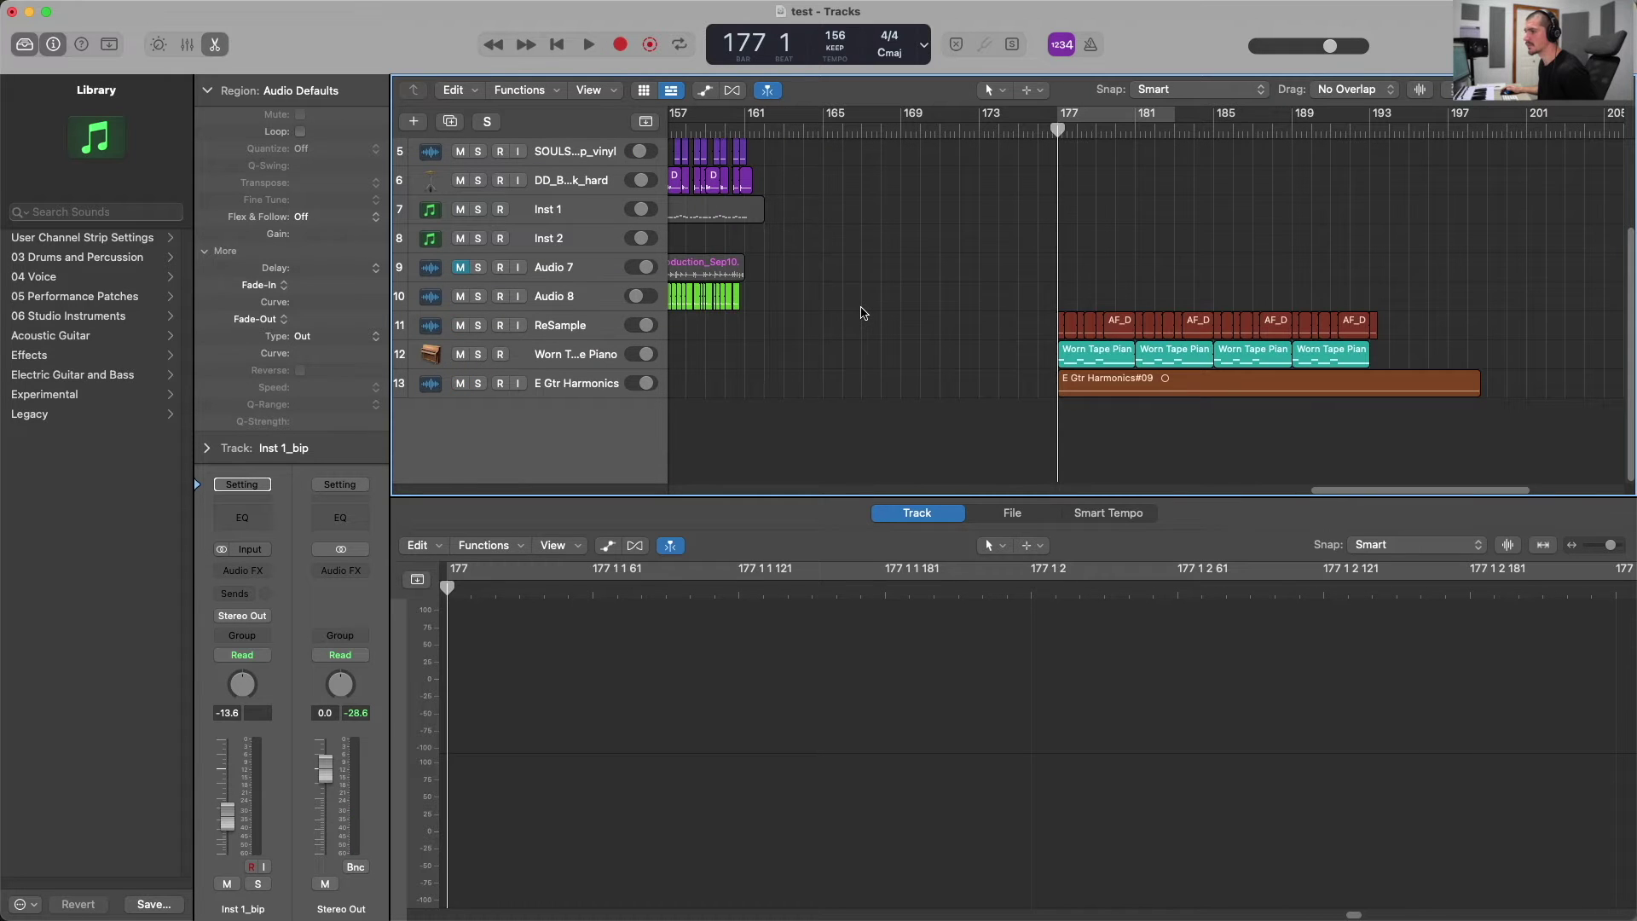
{"action": "key", "text": "space"}
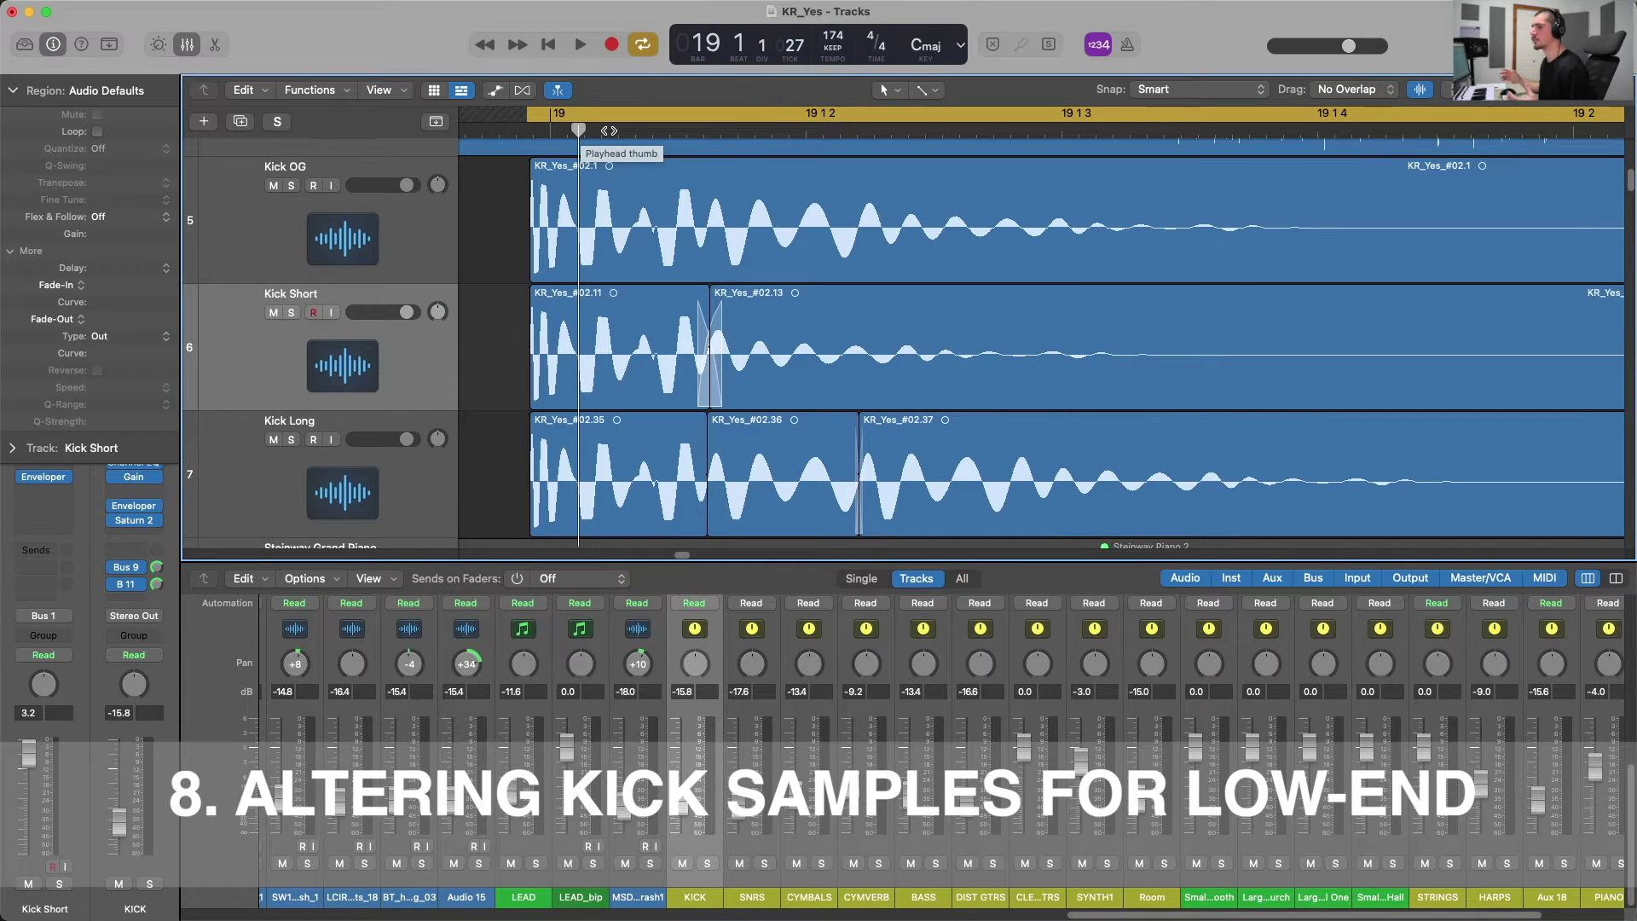
Place the playhead on the Kick Short split after bar 19, select the track's regions, and examine the crossfade.
{"action": "left_click_drag", "start_coordinate": [728, 130], "coordinate": [710, 314]}
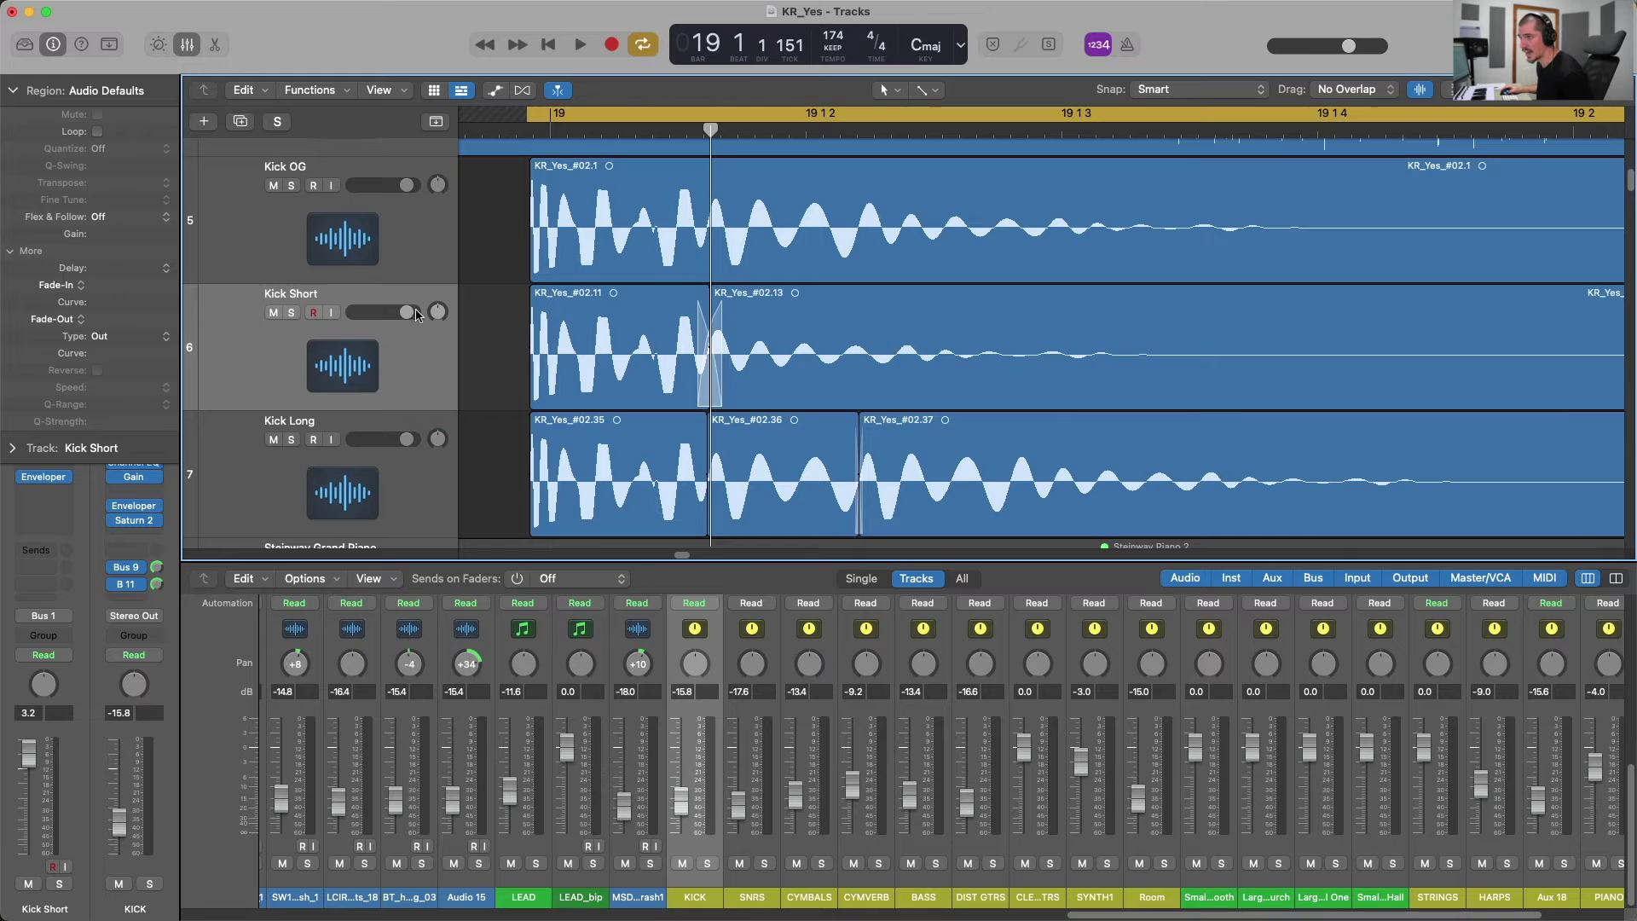
{"action": "left_click", "coordinate": [406, 362]}
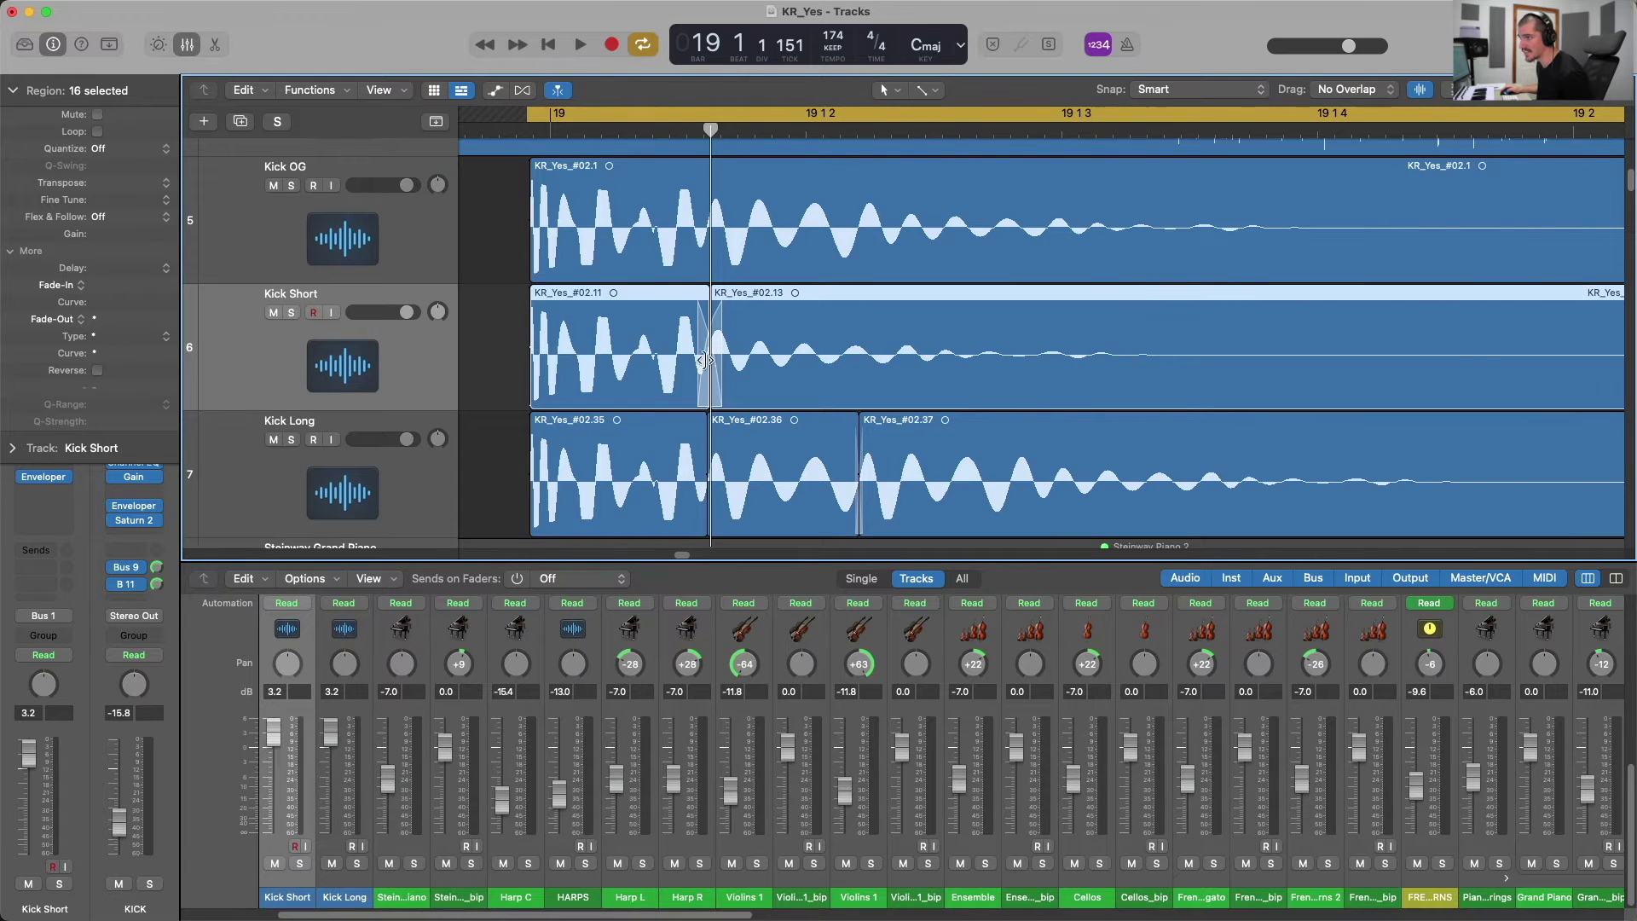
{"action": "key", "text": "super+Right"}
{"action": "scroll", "coordinate": [929, 273], "scroll_direction": "right", "scroll_amount": 2}
{"action": "left_click_drag", "start_coordinate": [1139, 130], "coordinate": [1126, 132]}
{"action": "key", "text": "super+Left"}
{"action": "key", "text": "super+Left"}
{"action": "key", "text": "super+Left"}
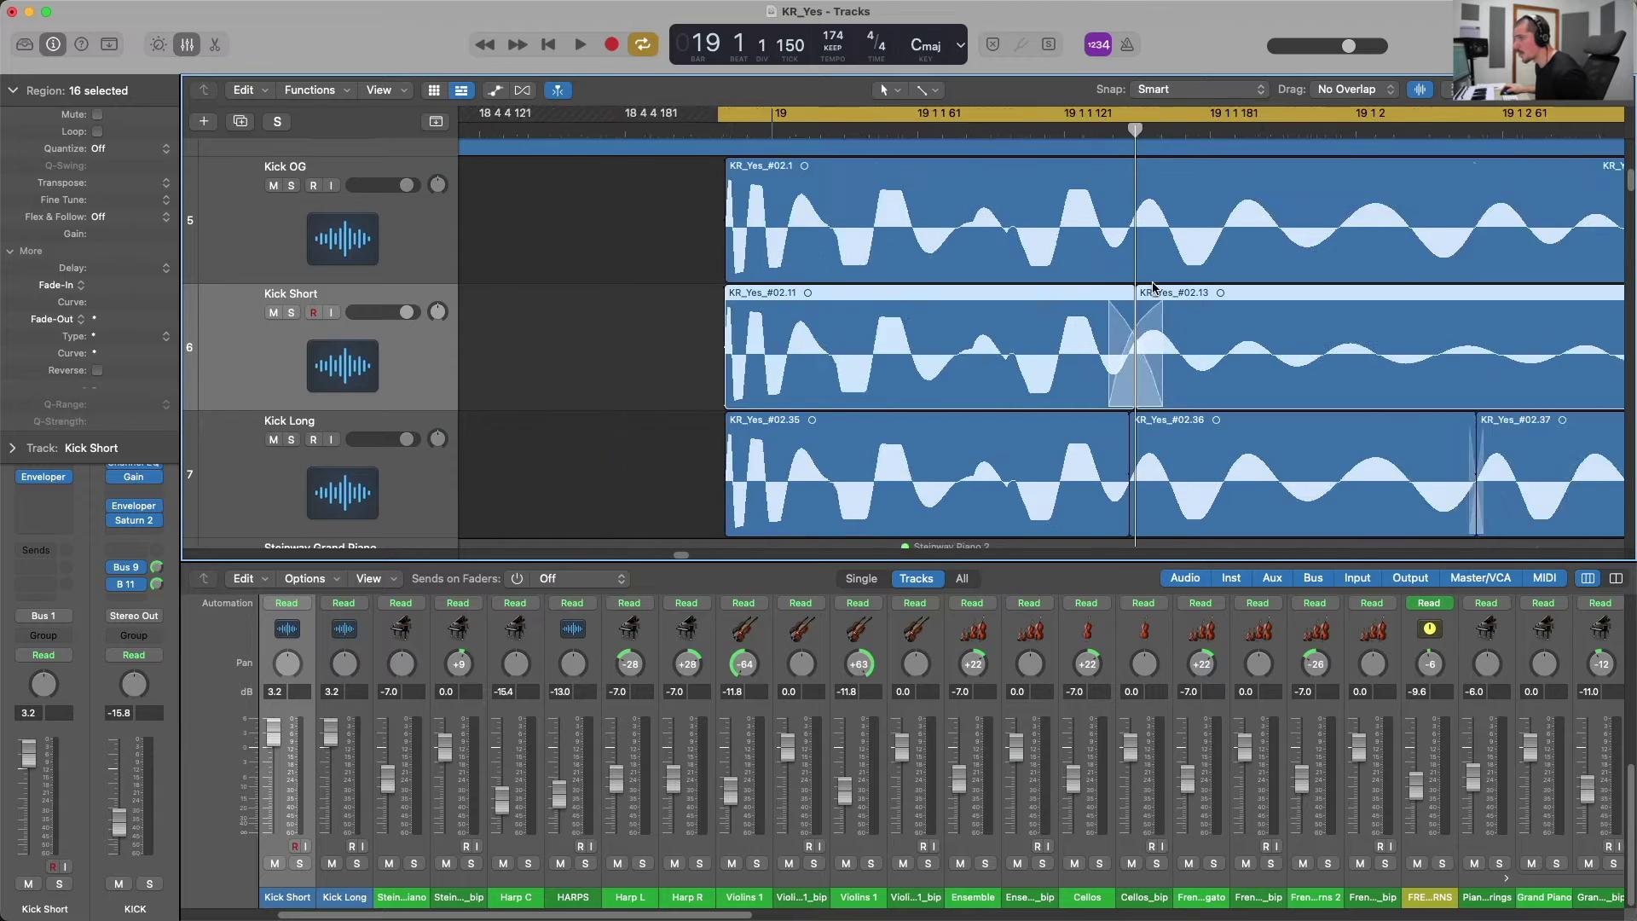
Select the three Kick Long regions of the first kick at bar 19 and examine how its tail is extended.
{"action": "scroll", "coordinate": [1094, 448], "scroll_direction": "right", "scroll_amount": 2}
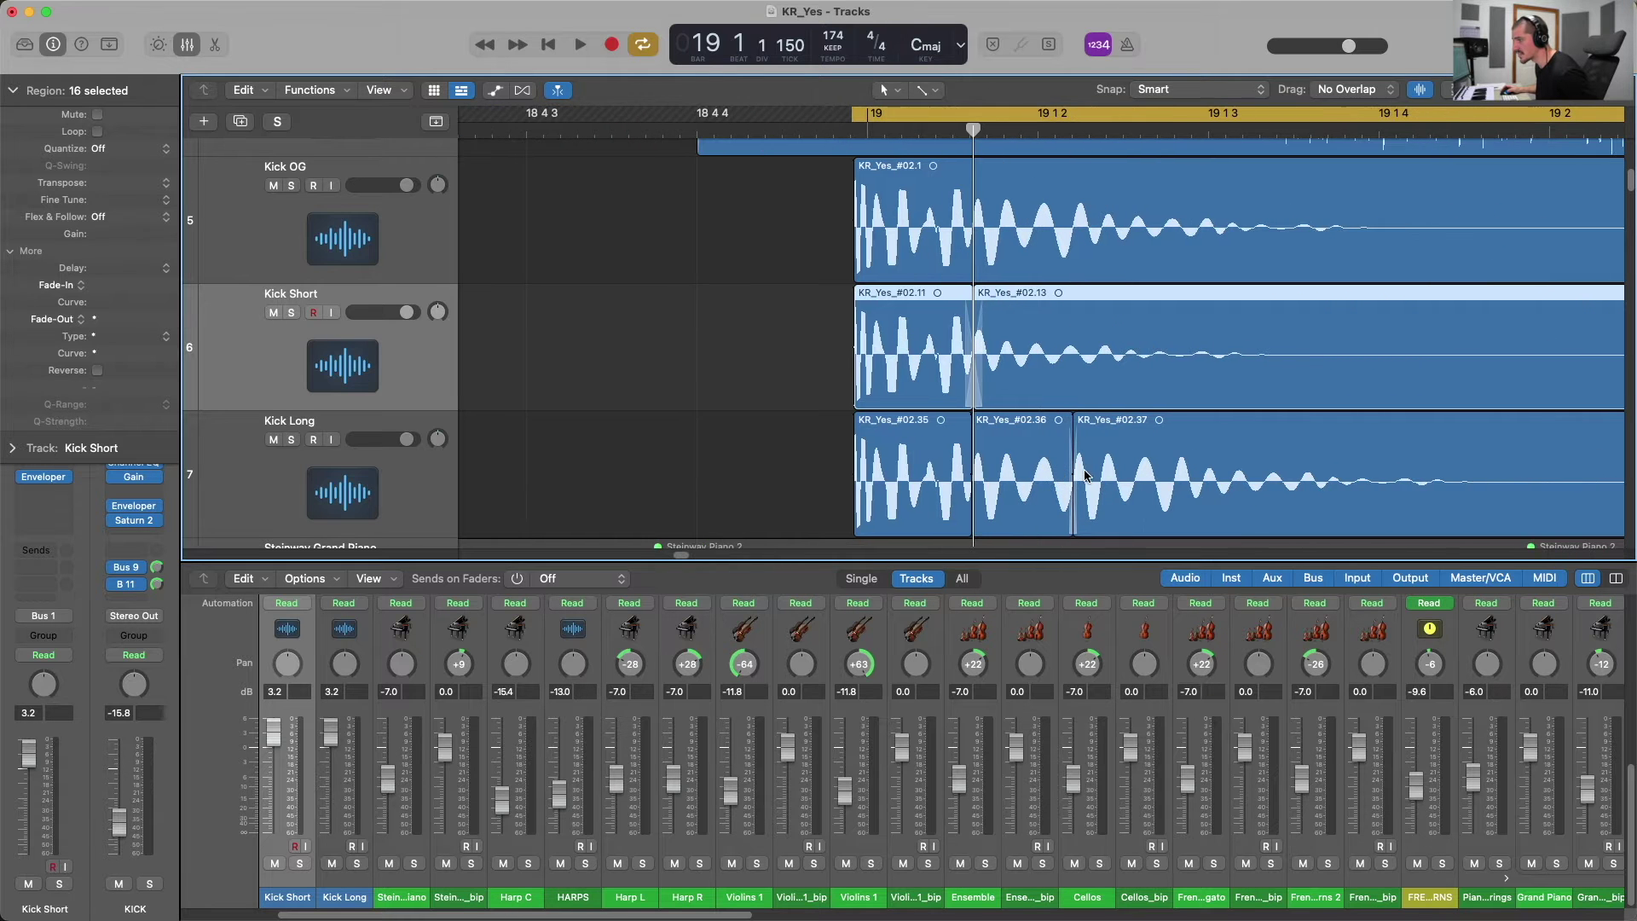
{"action": "left_click", "coordinate": [836, 465]}
{"action": "key", "text": "super+Left"}
{"action": "scroll", "coordinate": [1151, 476], "scroll_direction": "right", "scroll_amount": 3}
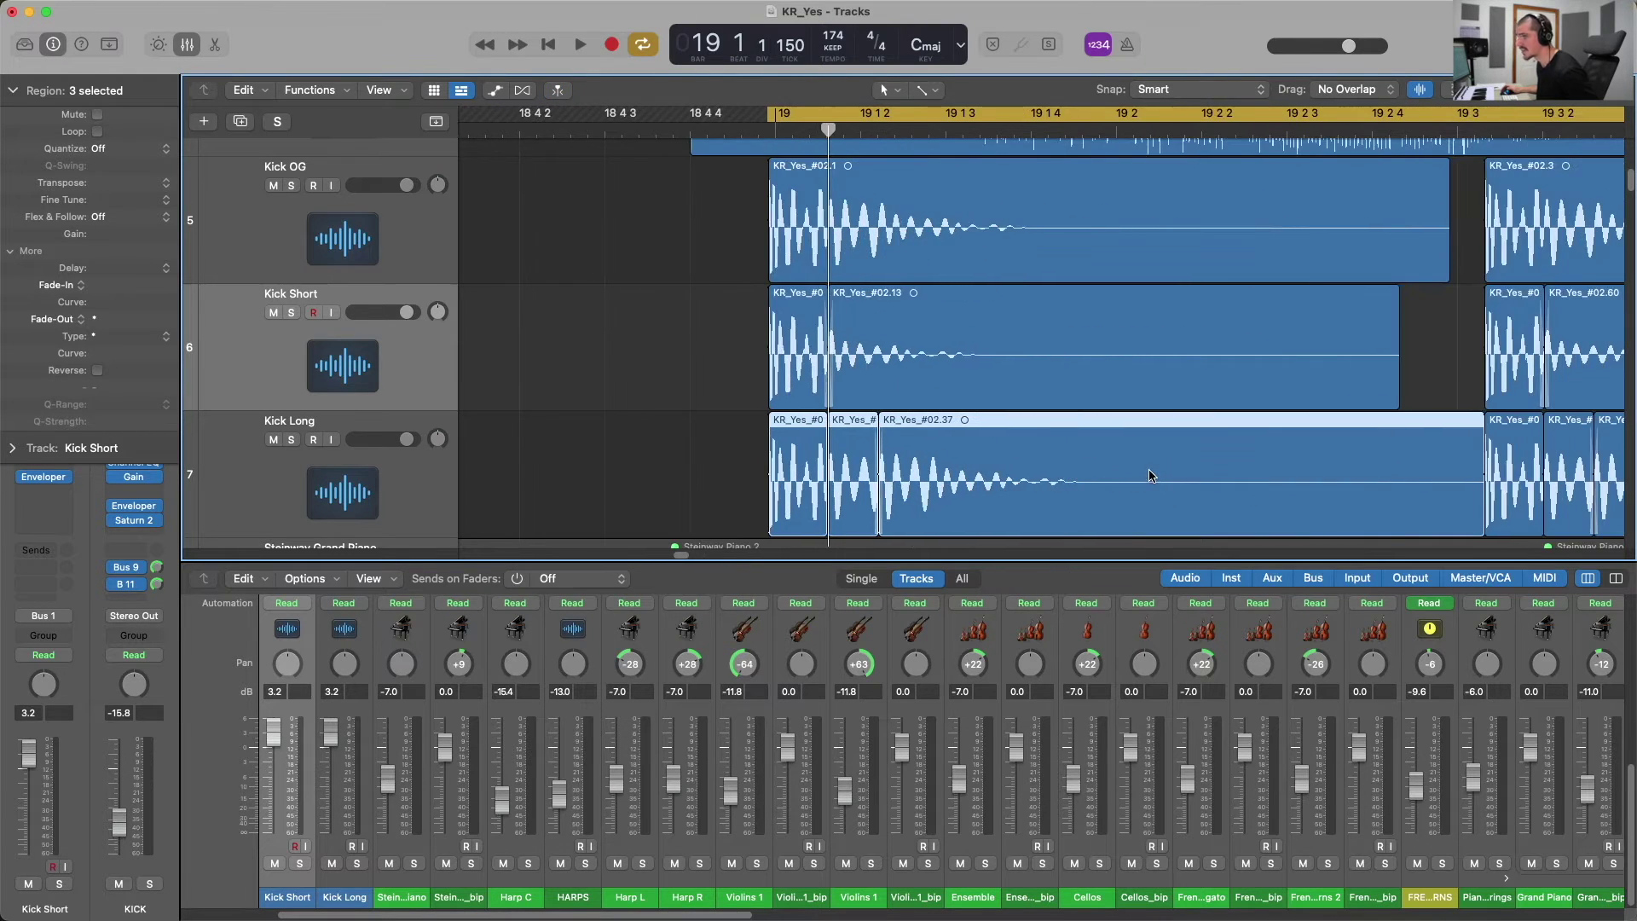
Mute the Kick Short and Kick Long tracks and play the section at bar 19 with Kick OG.
{"action": "key", "text": "super+Left"}
{"action": "key", "text": "super+Up"}
{"action": "key", "text": "super+Up"}
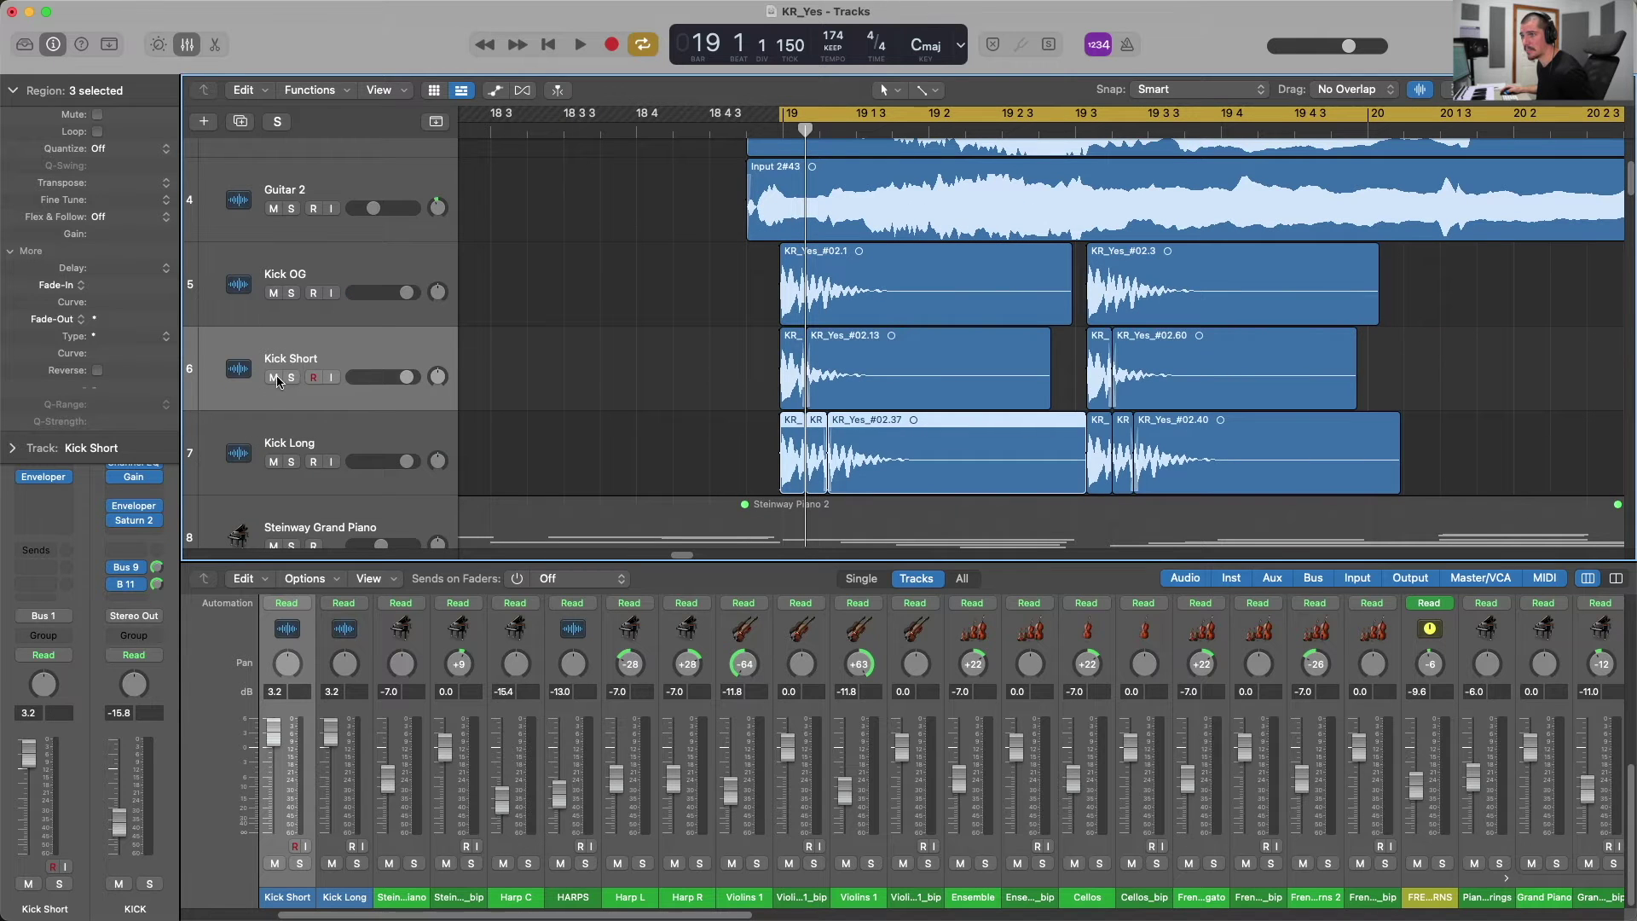
{"action": "left_click_drag", "start_coordinate": [277, 381], "coordinate": [275, 462]}
{"action": "key", "text": "space"}
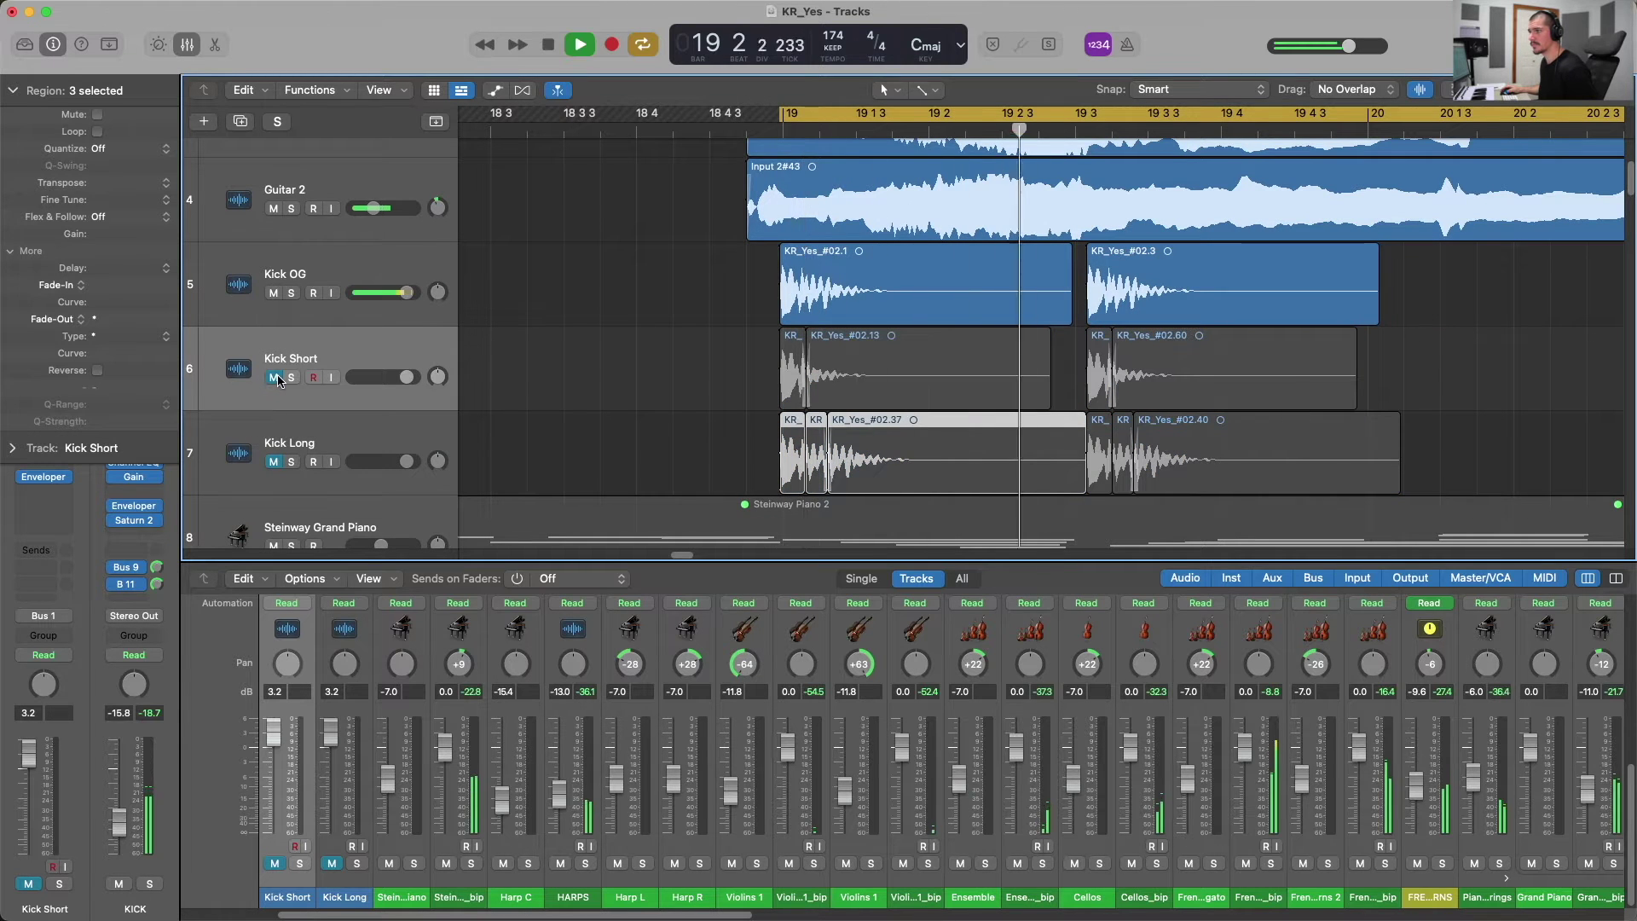
Swap the audible kick from Kick OG to Kick Short, and from Kick Short to Kick Long, using the track mutes.
{"action": "left_click", "coordinate": [275, 378]}
{"action": "left_click", "coordinate": [274, 294]}
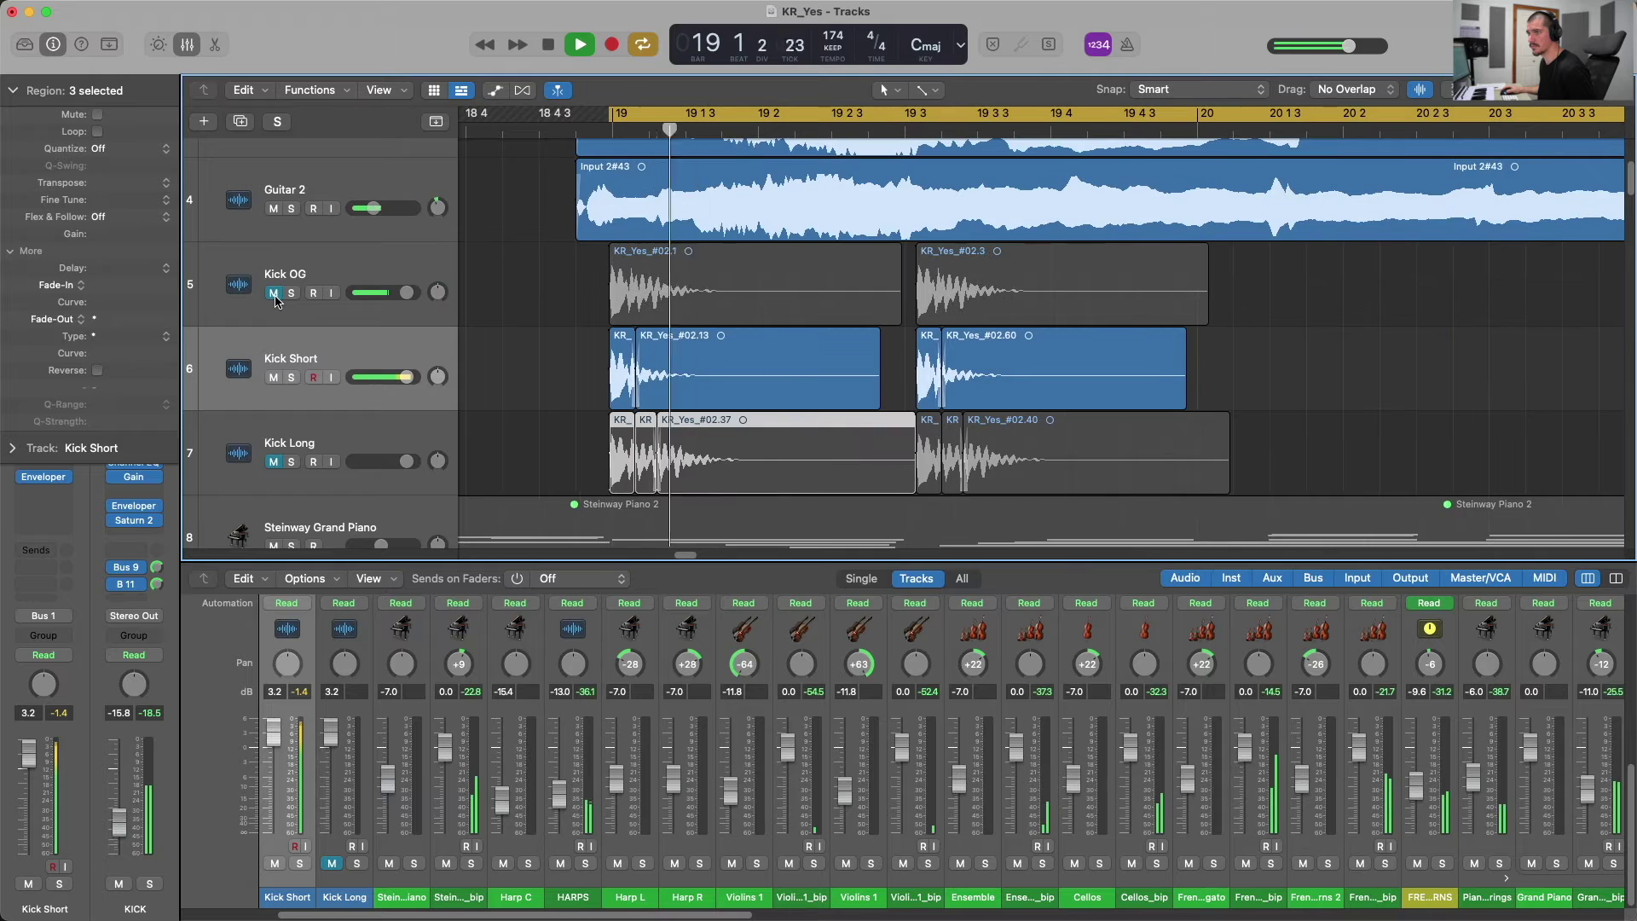
{"action": "left_click", "coordinate": [275, 377]}
{"action": "key", "text": "space"}
{"action": "left_click", "coordinate": [274, 461]}
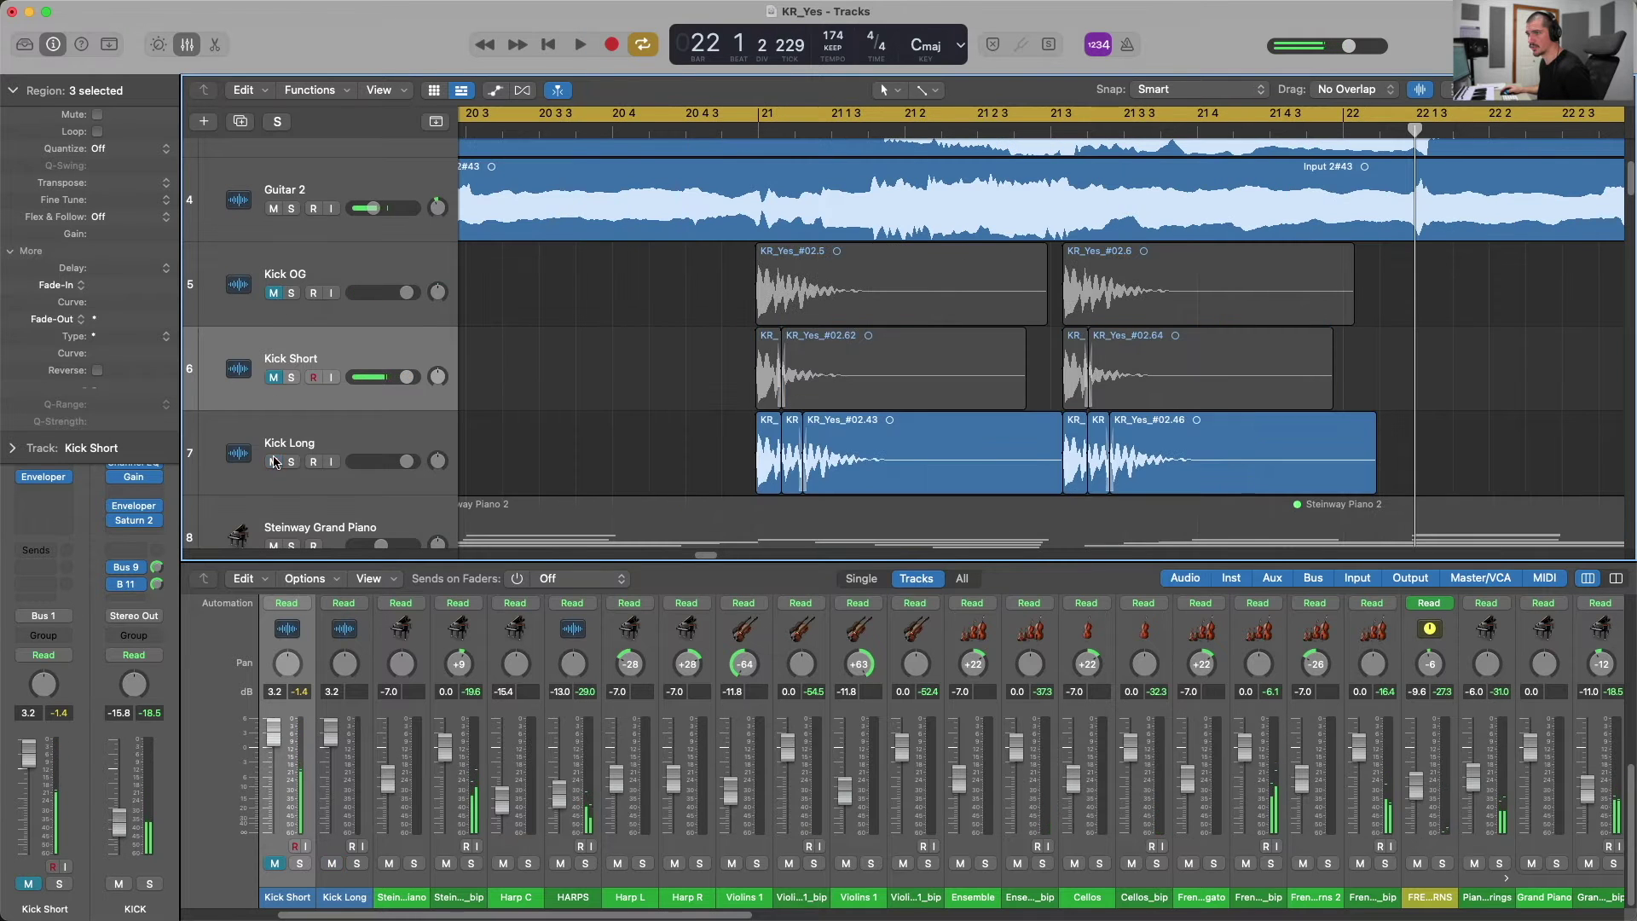
Finish the Kick Long playback and play the looped AF_Stairwell_Production section from bar 17.
{"action": "key", "text": "space"}
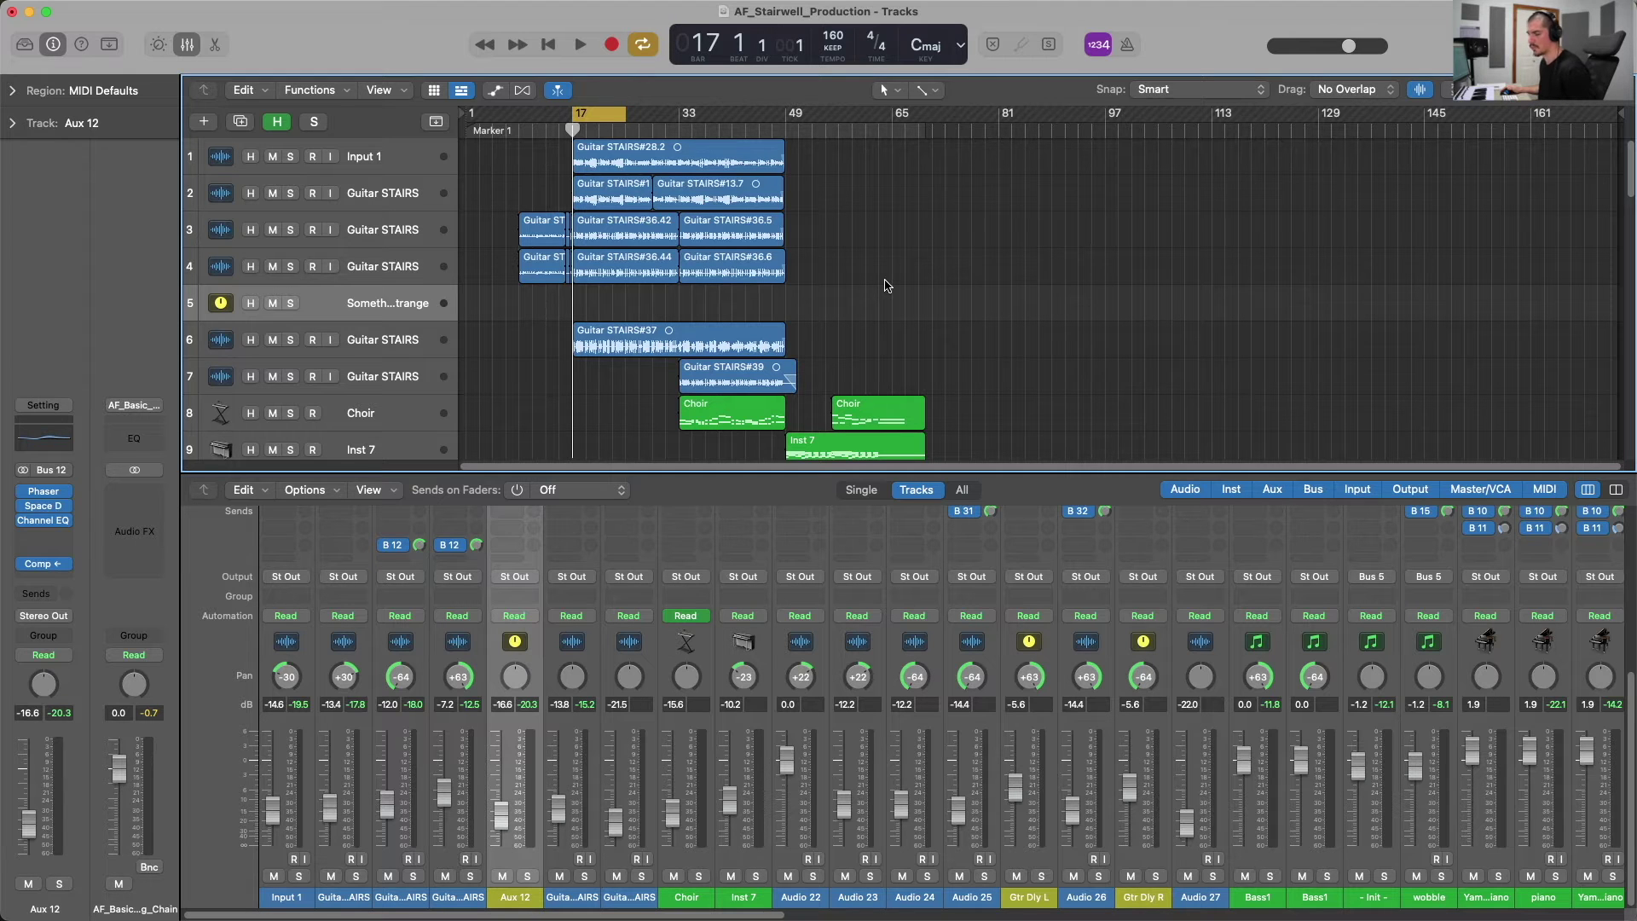
{"action": "key", "text": "space"}
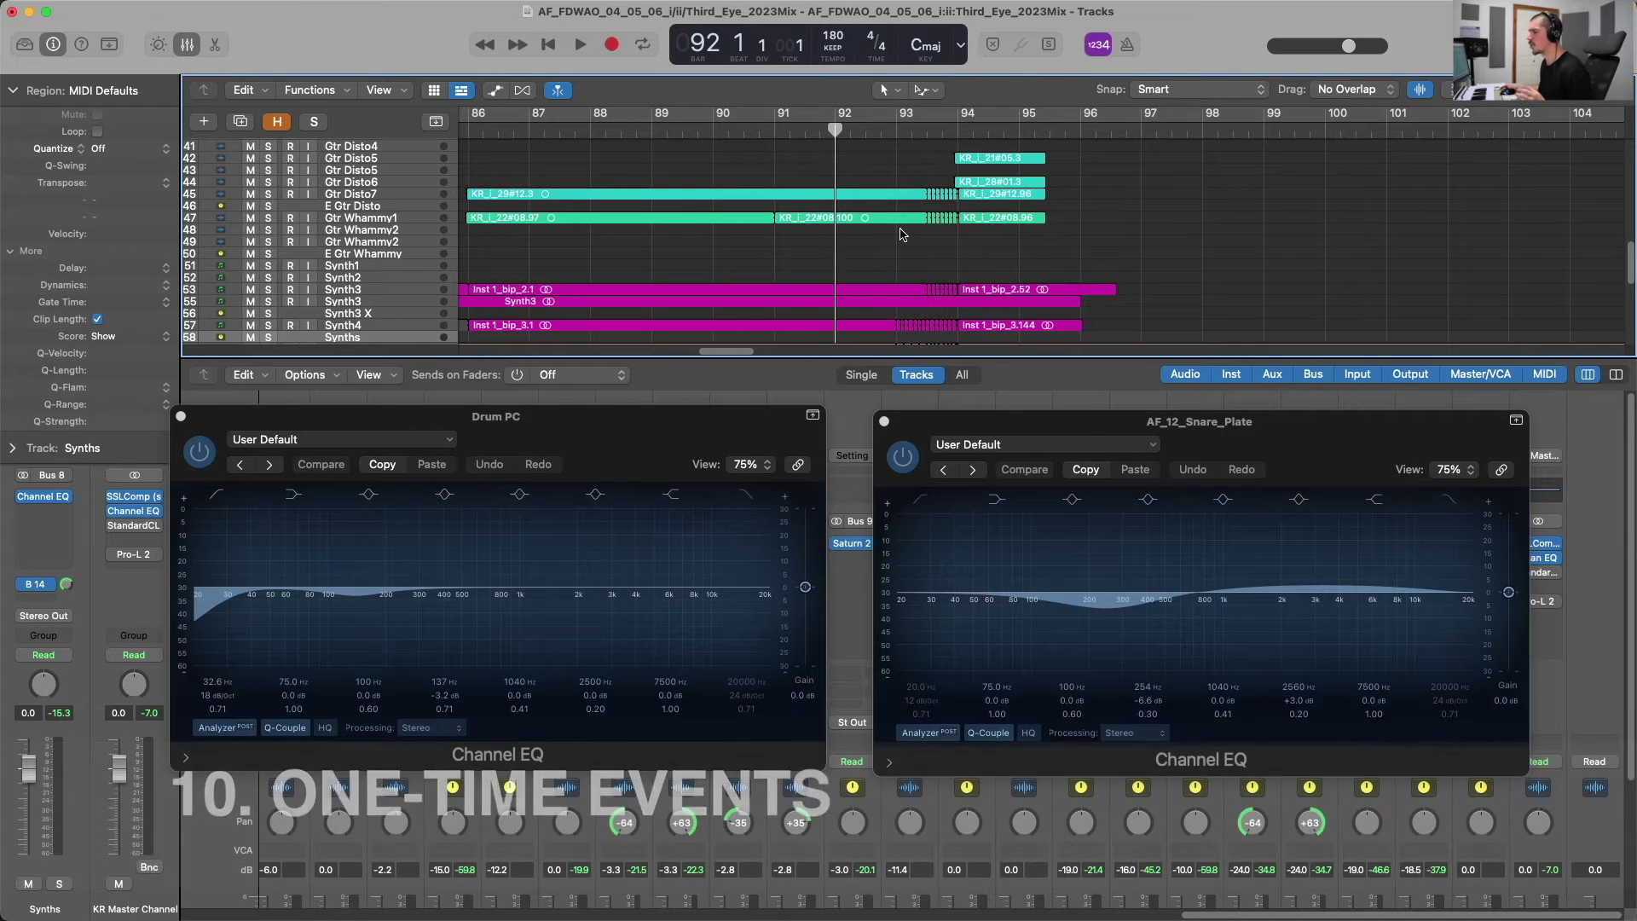
Play the Third Eye mix from bar 92 through the one-time event around bar 94 and stop after it.
{"action": "mouse_move", "coordinate": [835, 130]}
{"action": "left_mouse_down"}
{"action": "mouse_move", "coordinate": [999, 130]}
{"action": "mouse_move", "coordinate": [833, 129]}
{"action": "left_mouse_up"}
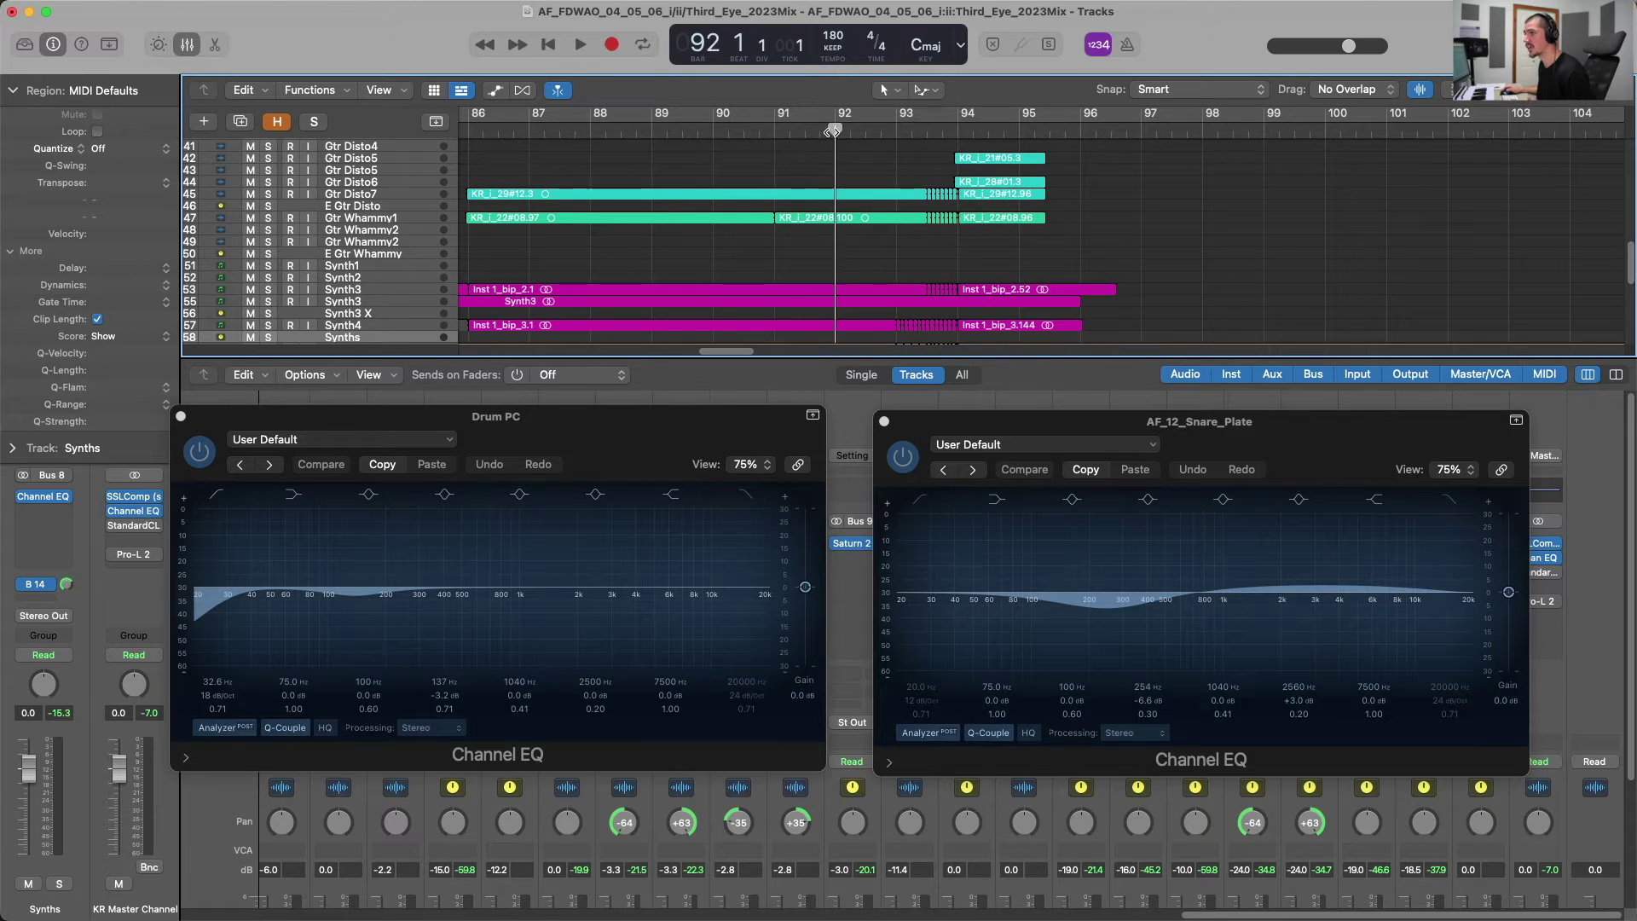
{"action": "key", "text": "space"}
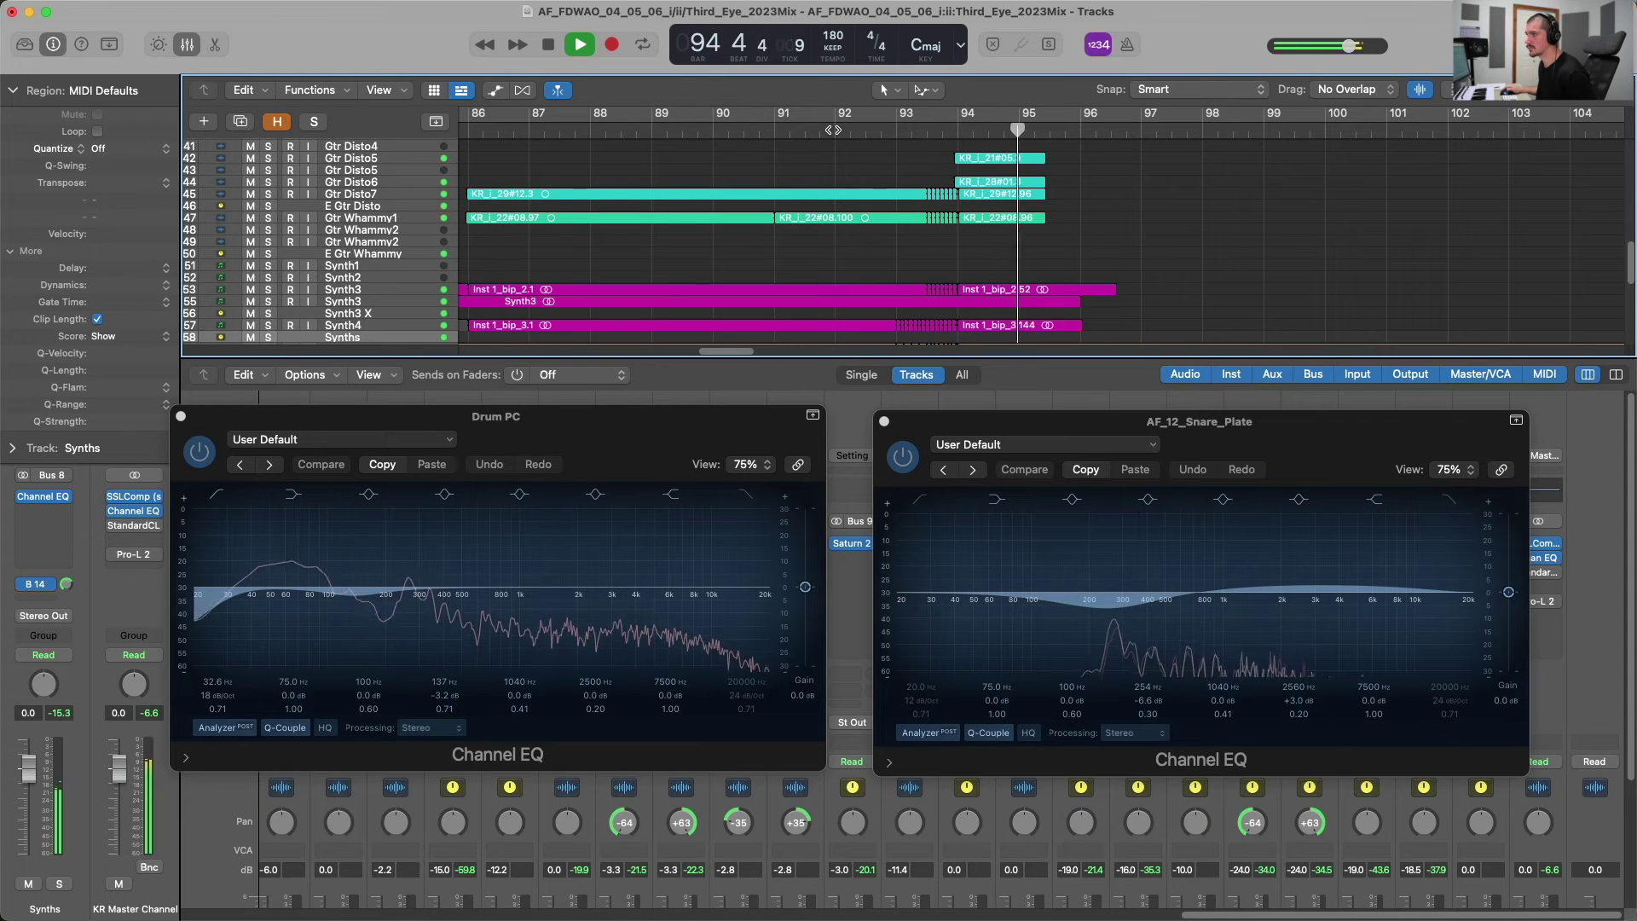
{"action": "key", "text": "space"}
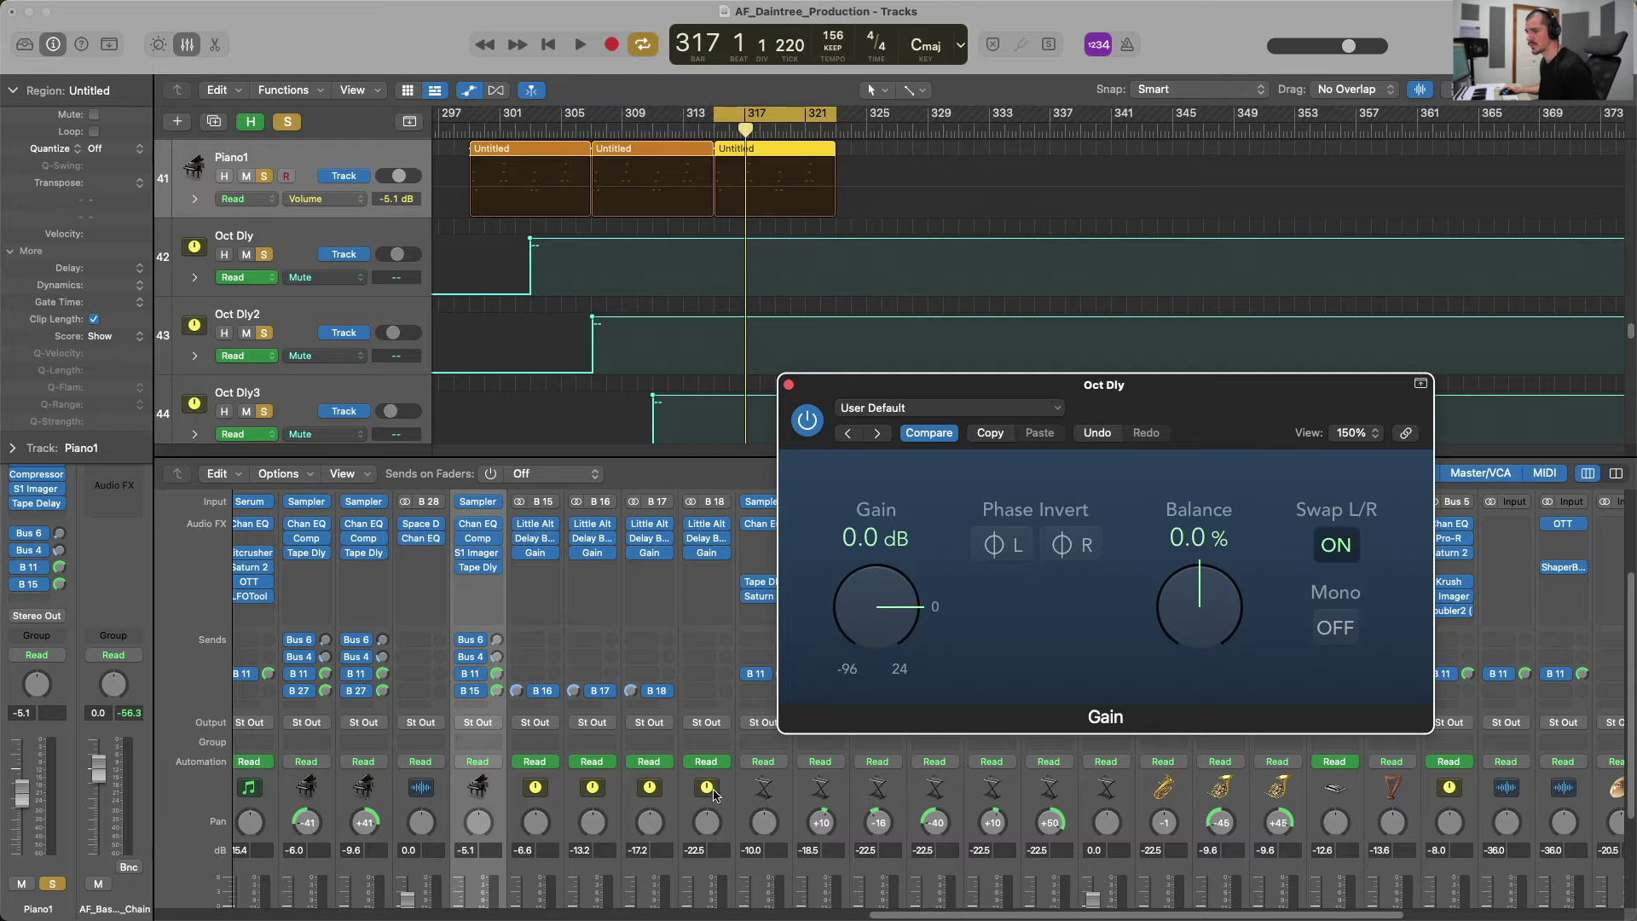
Check the Swap L/R setting in Oct Dly2's Gain plug-in, close the plug-in window, and play the Piano1 loop from bar 315.
{"action": "left_click", "coordinate": [592, 552]}
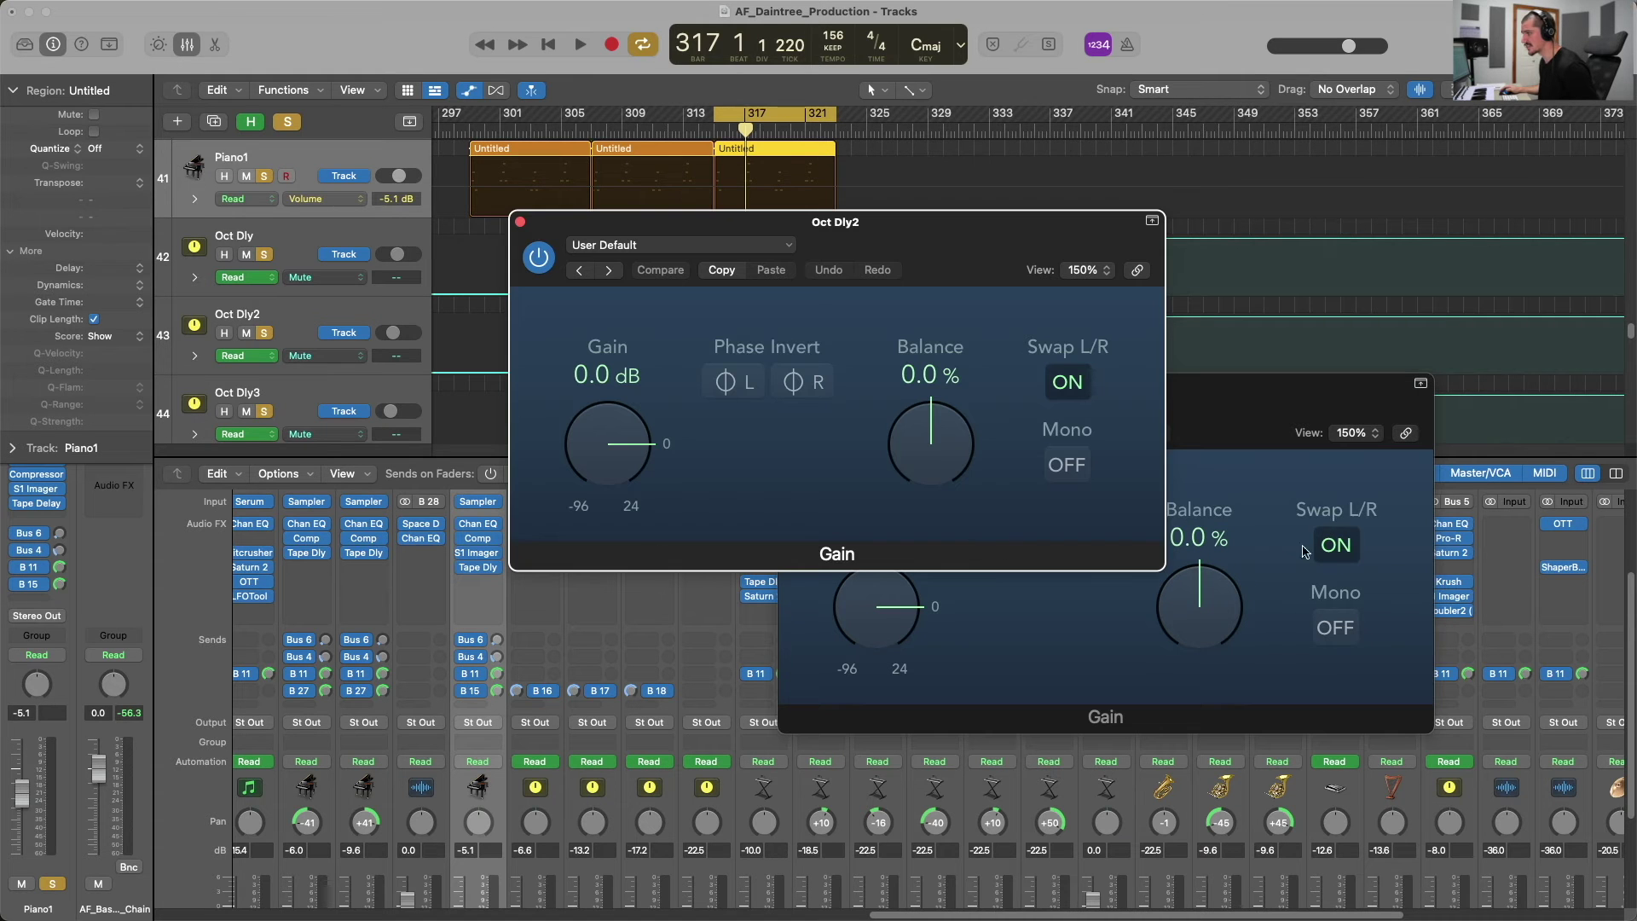
{"action": "left_click", "coordinate": [520, 223]}
{"action": "key", "text": "space"}
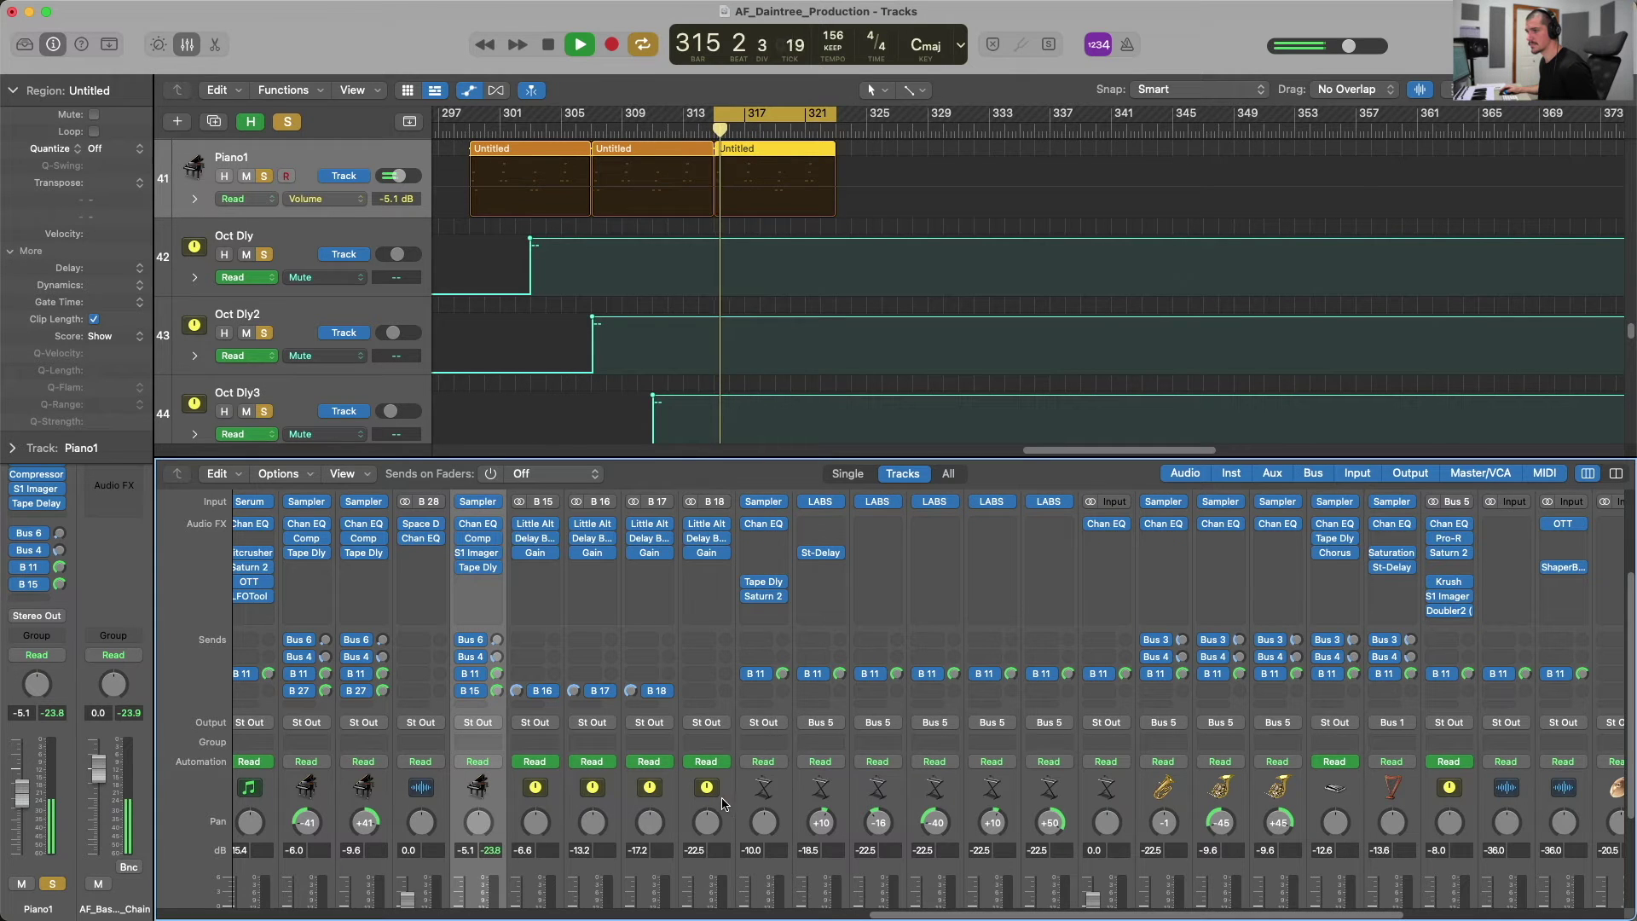
Select the Oct Dly through Oct Dly4 channels and bypass their Gain plug-ins together while the piano loop plays.
{"action": "key", "text": "Down"}
{"action": "key", "text": "Down"}
{"action": "key", "text": "Down"}
{"action": "key", "text": "Down"}
{"action": "left_click", "coordinate": [558, 799], "text": "shift"}
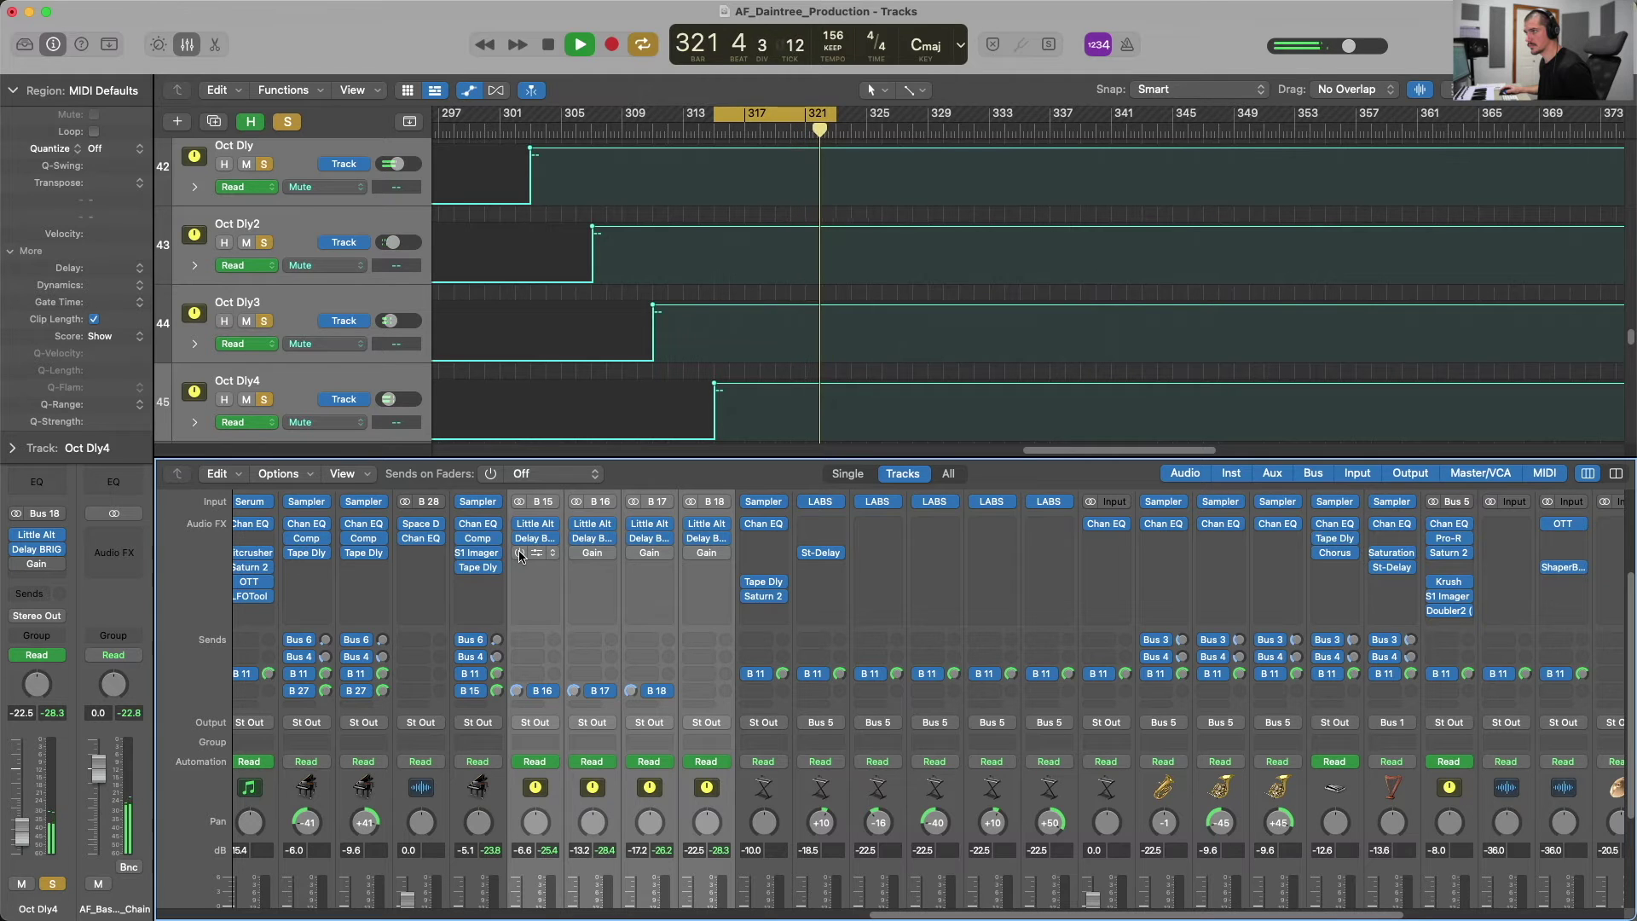
{"action": "key", "text": "space"}
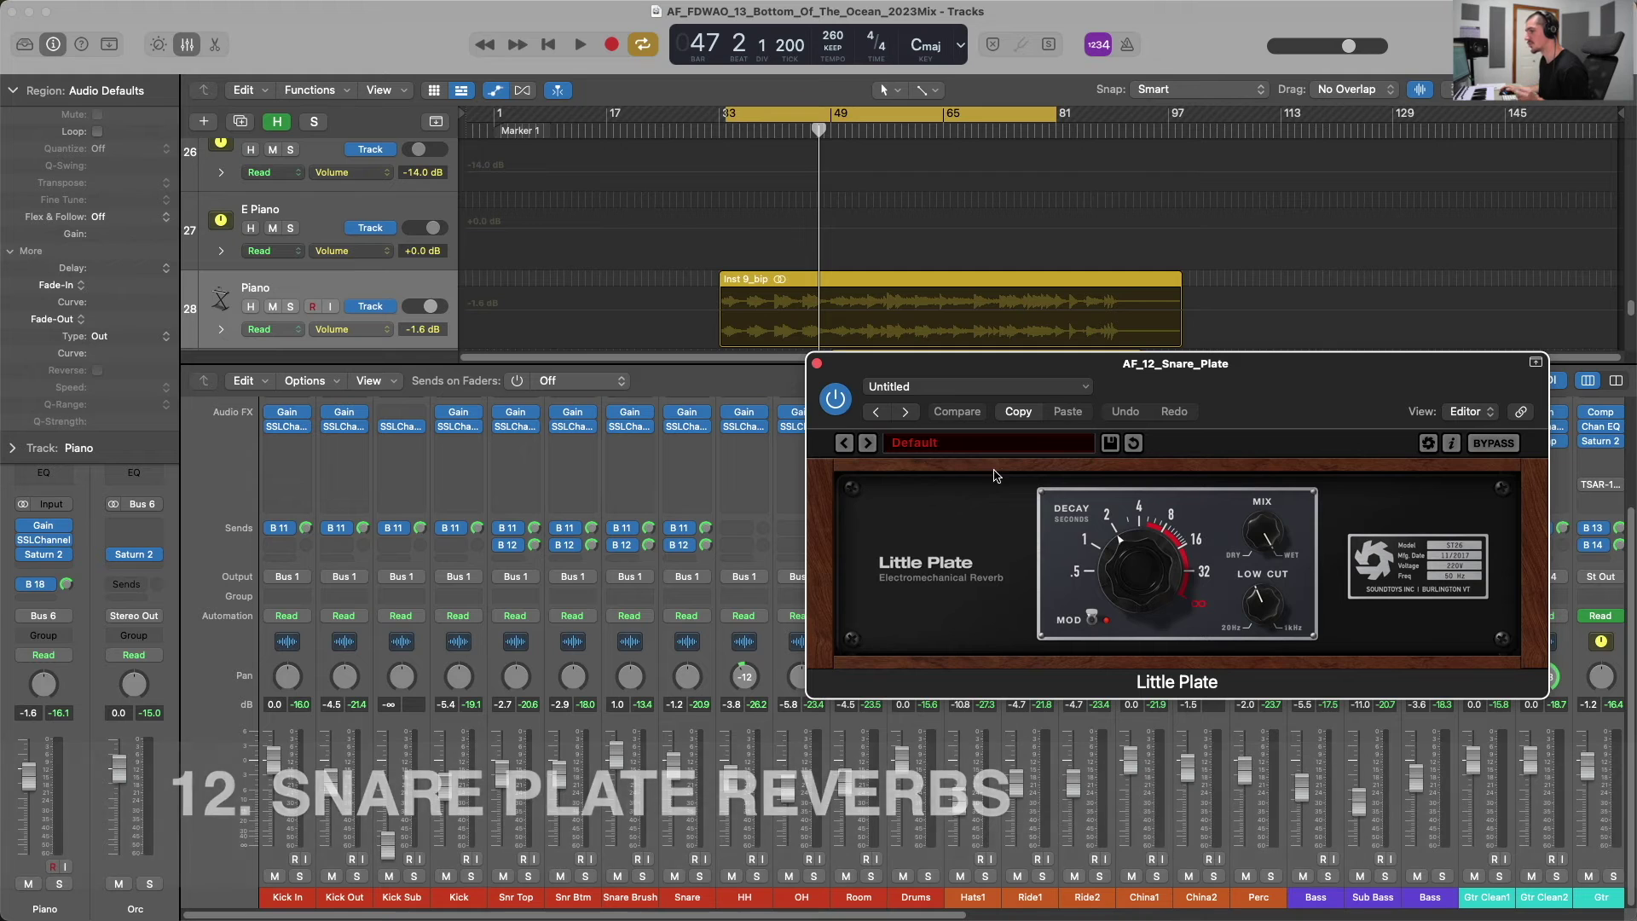
{"action": "left_click_drag", "start_coordinate": [1127, 381], "coordinate": [1123, 356]}
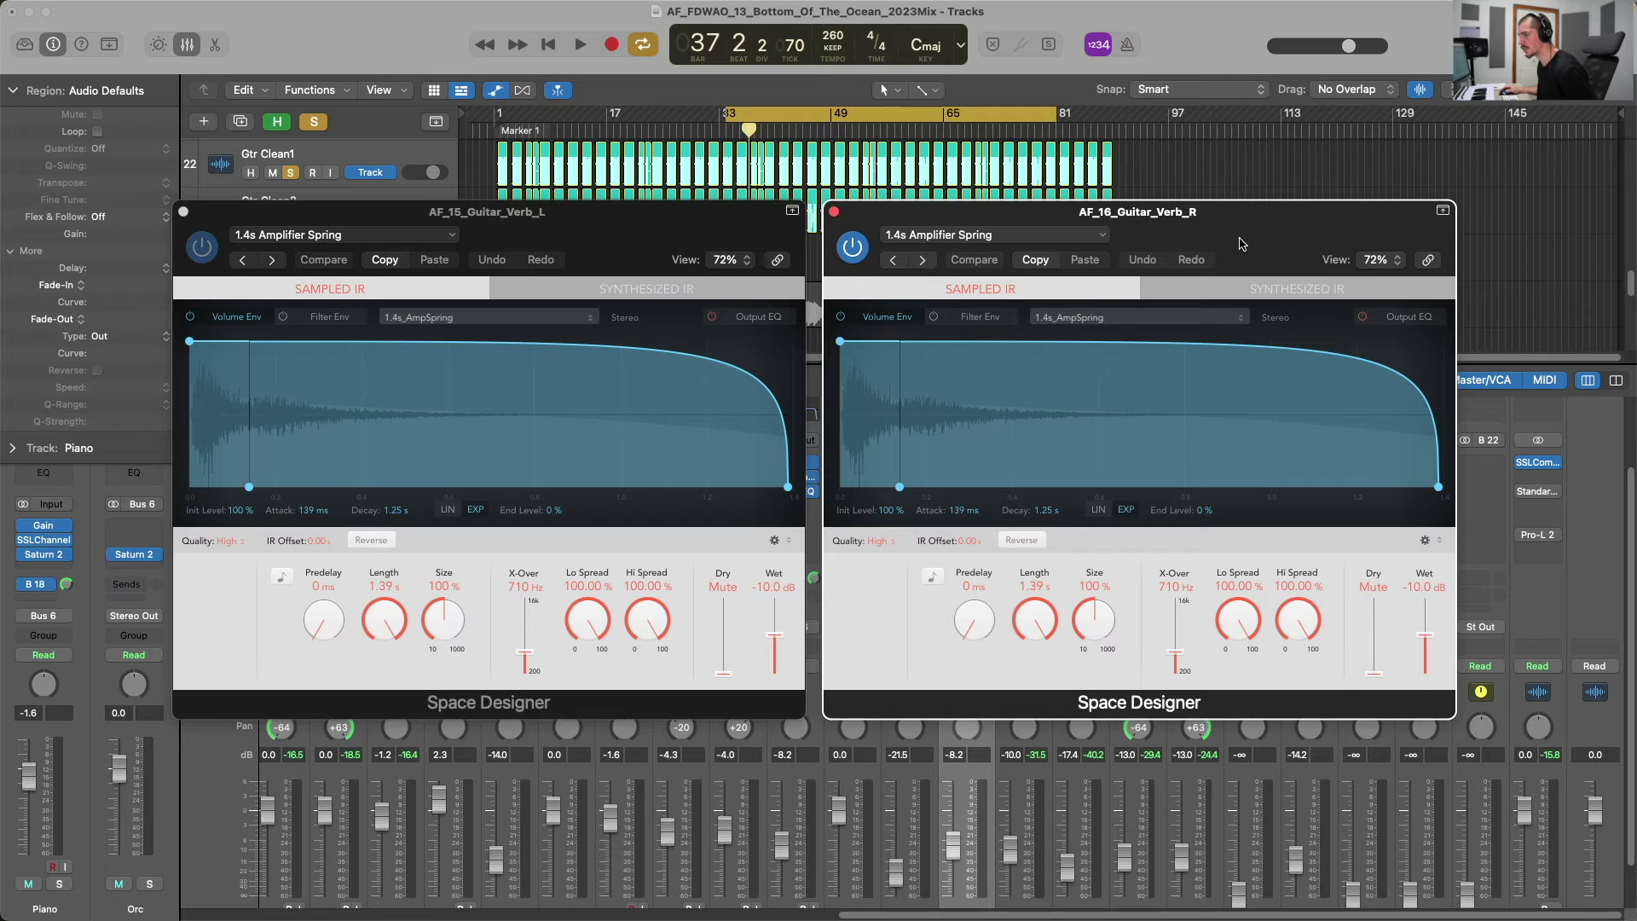
{"action": "left_click_drag", "start_coordinate": [1241, 244], "coordinate": [1237, 238]}
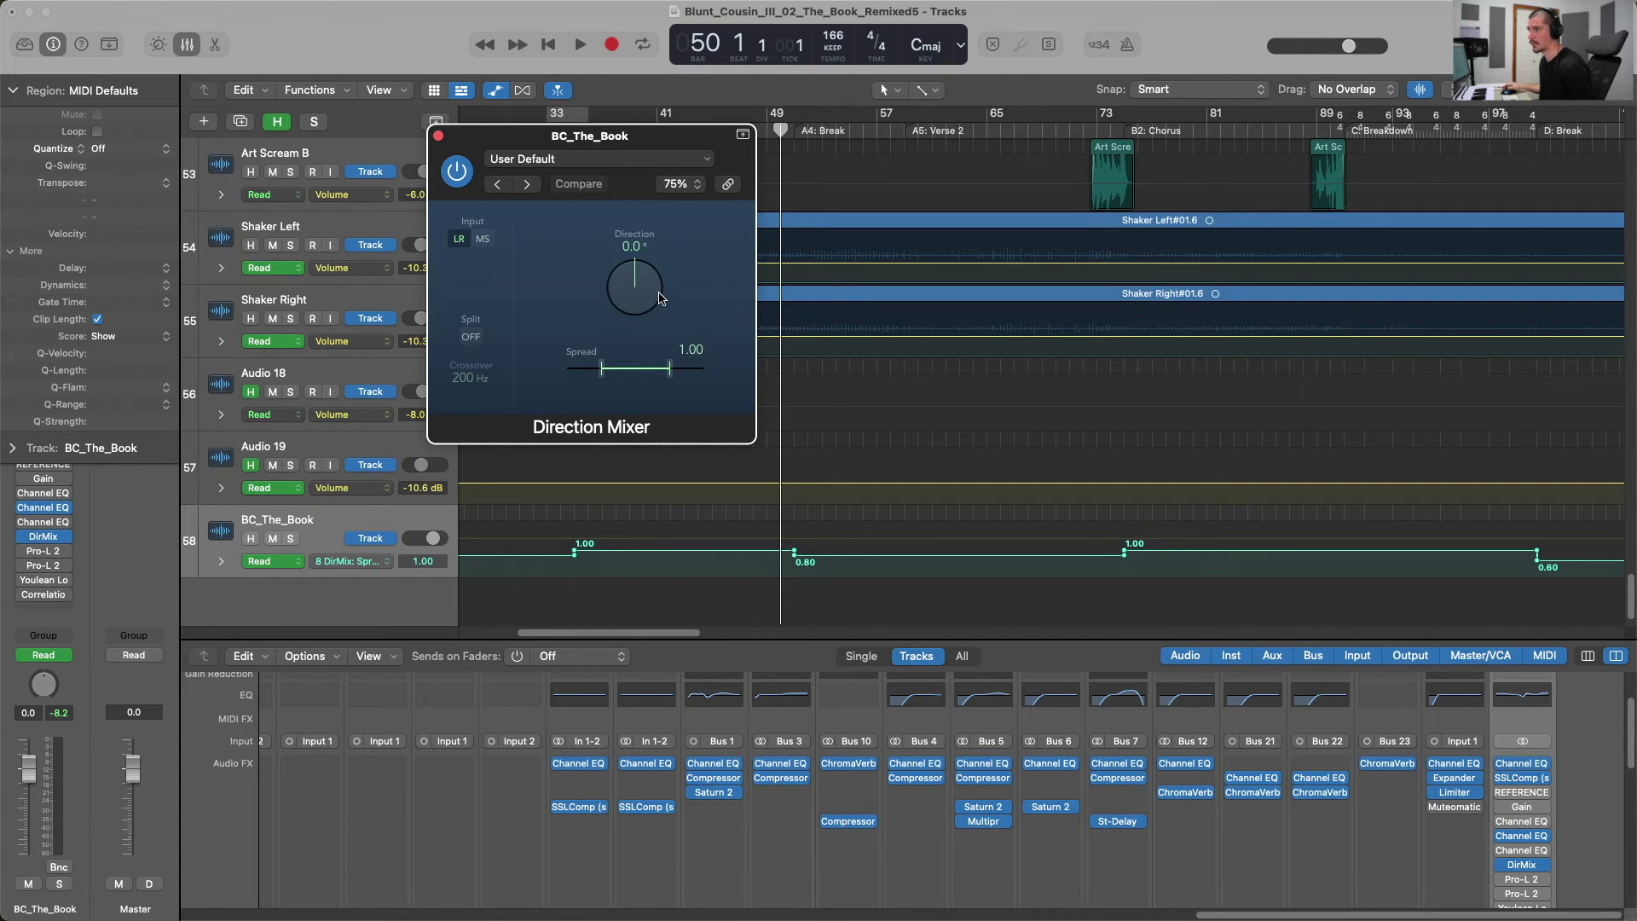
Play the song across the Direction Mixer spread automation change on the BC_The_Book track near bar 50.
{"action": "key", "text": "space"}
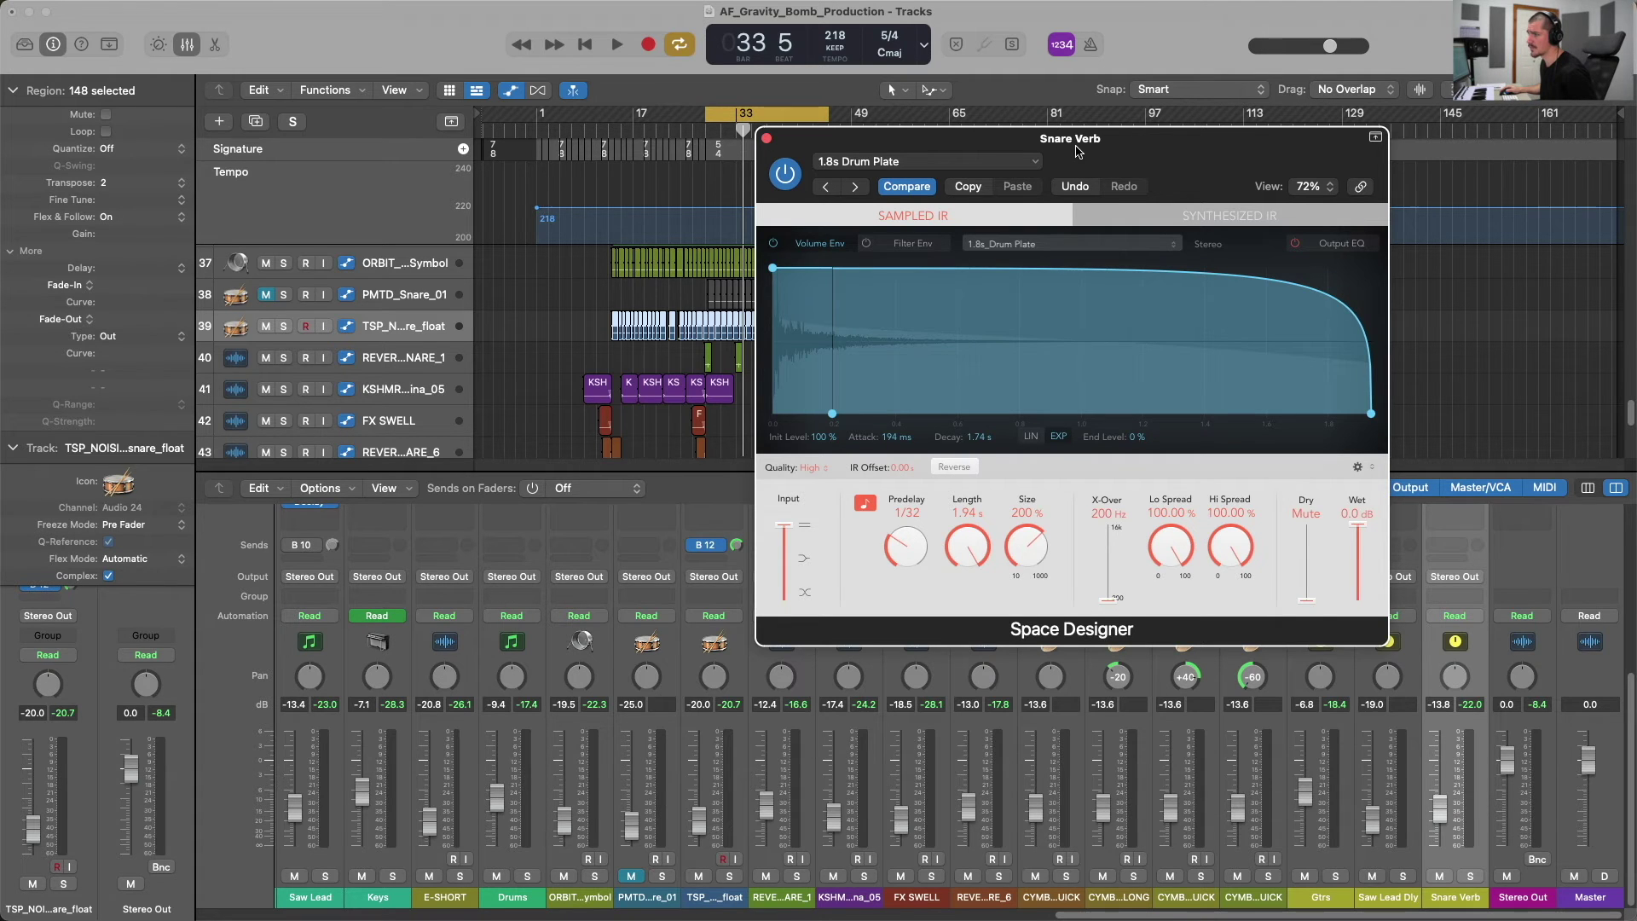
Play the loop while trying the Snare Verb's Space Designer predelay at None and 1/16, and lower it again.
{"action": "left_click_drag", "start_coordinate": [1077, 149], "coordinate": [1081, 147]}
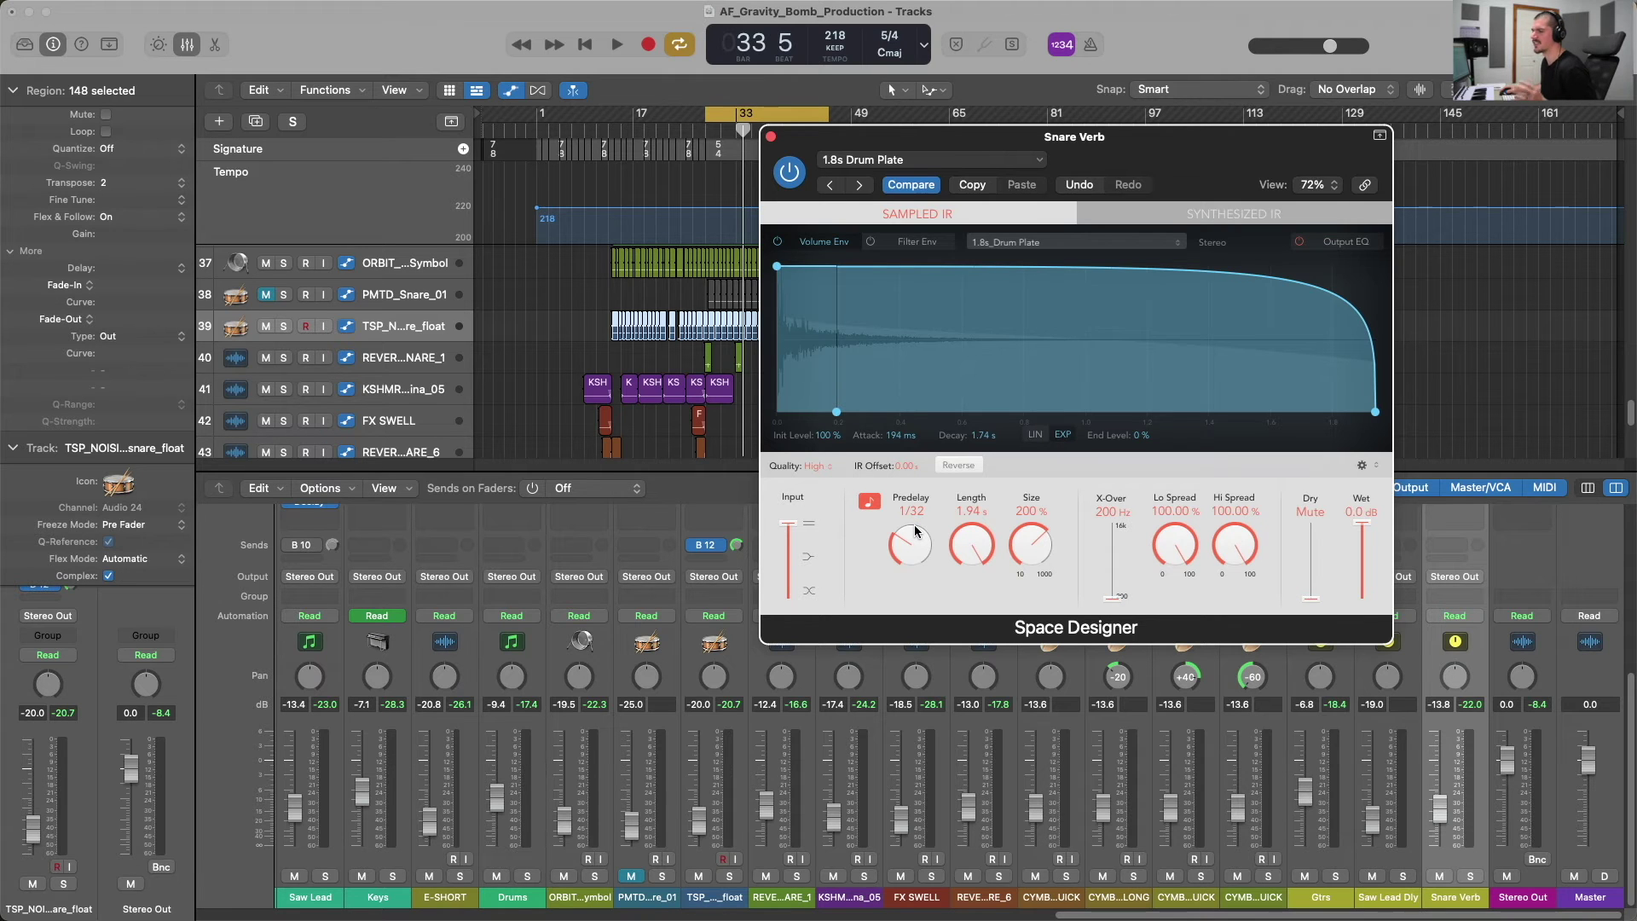
{"action": "key", "text": "space"}
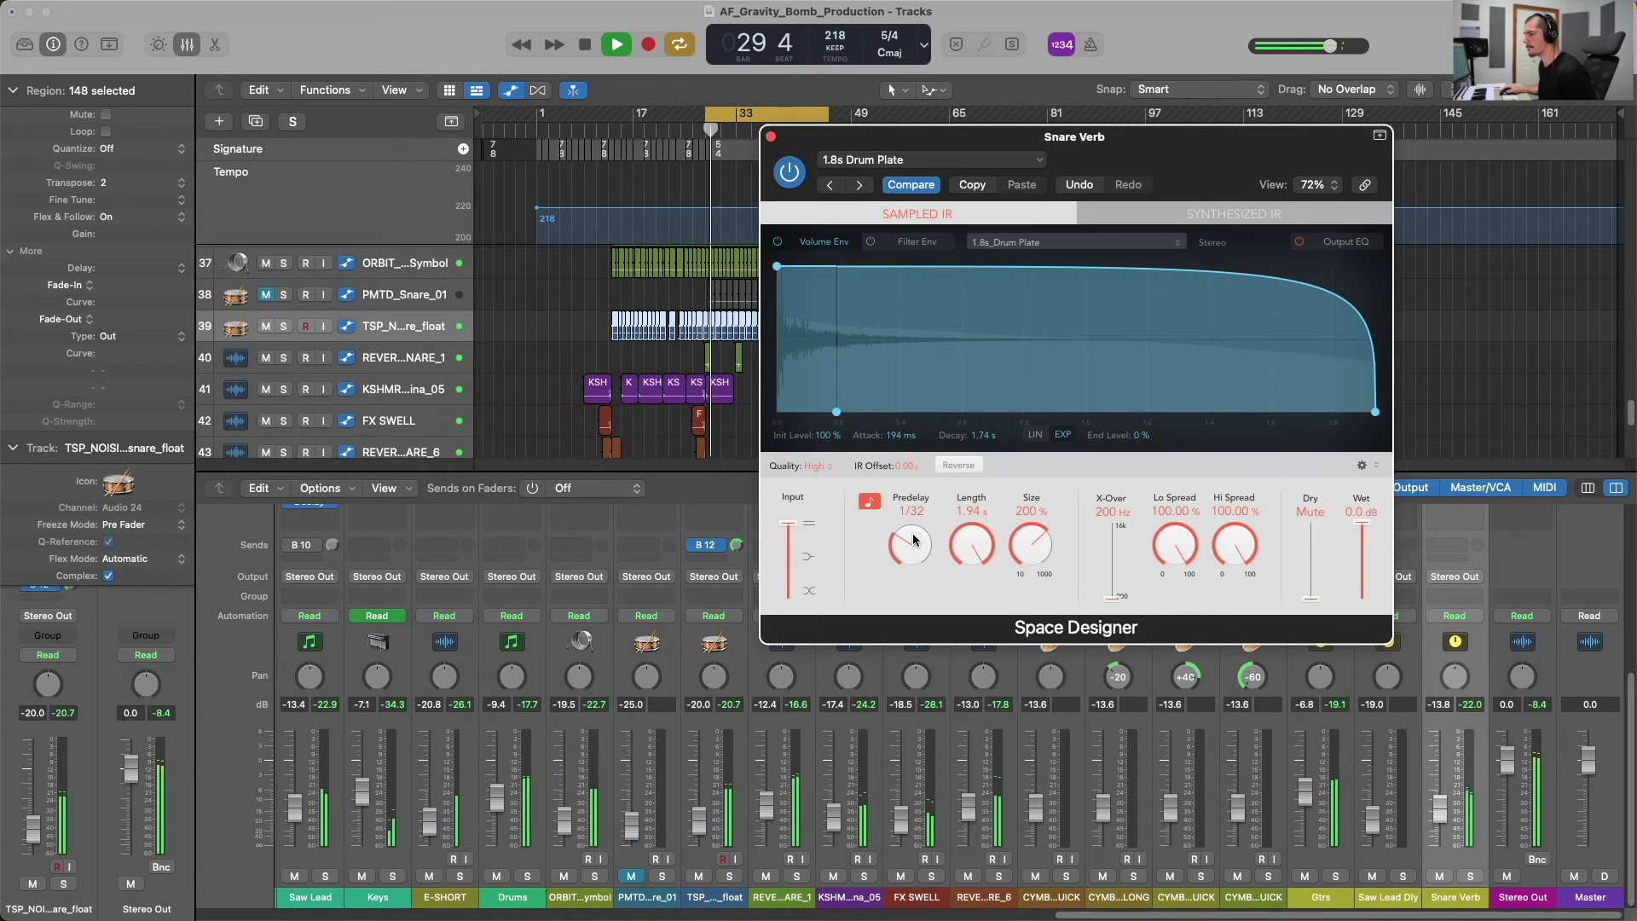
{"action": "left_click_drag", "start_coordinate": [913, 539], "coordinate": [952, 881]}
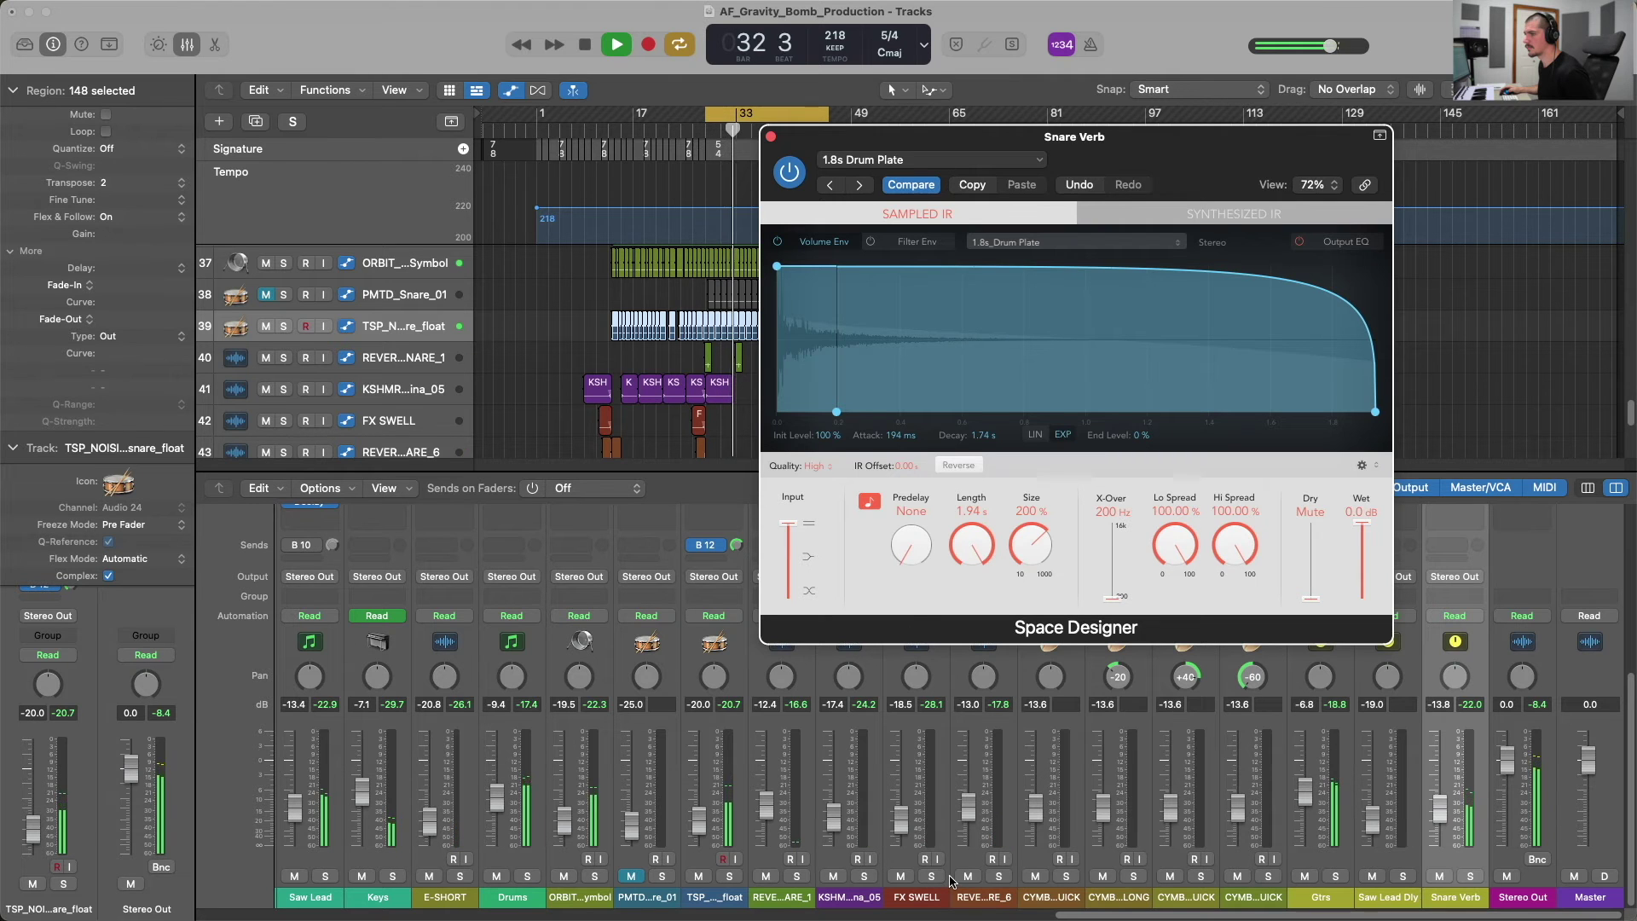
{"action": "left_click_drag", "start_coordinate": [906, 556], "coordinate": [912, 451]}
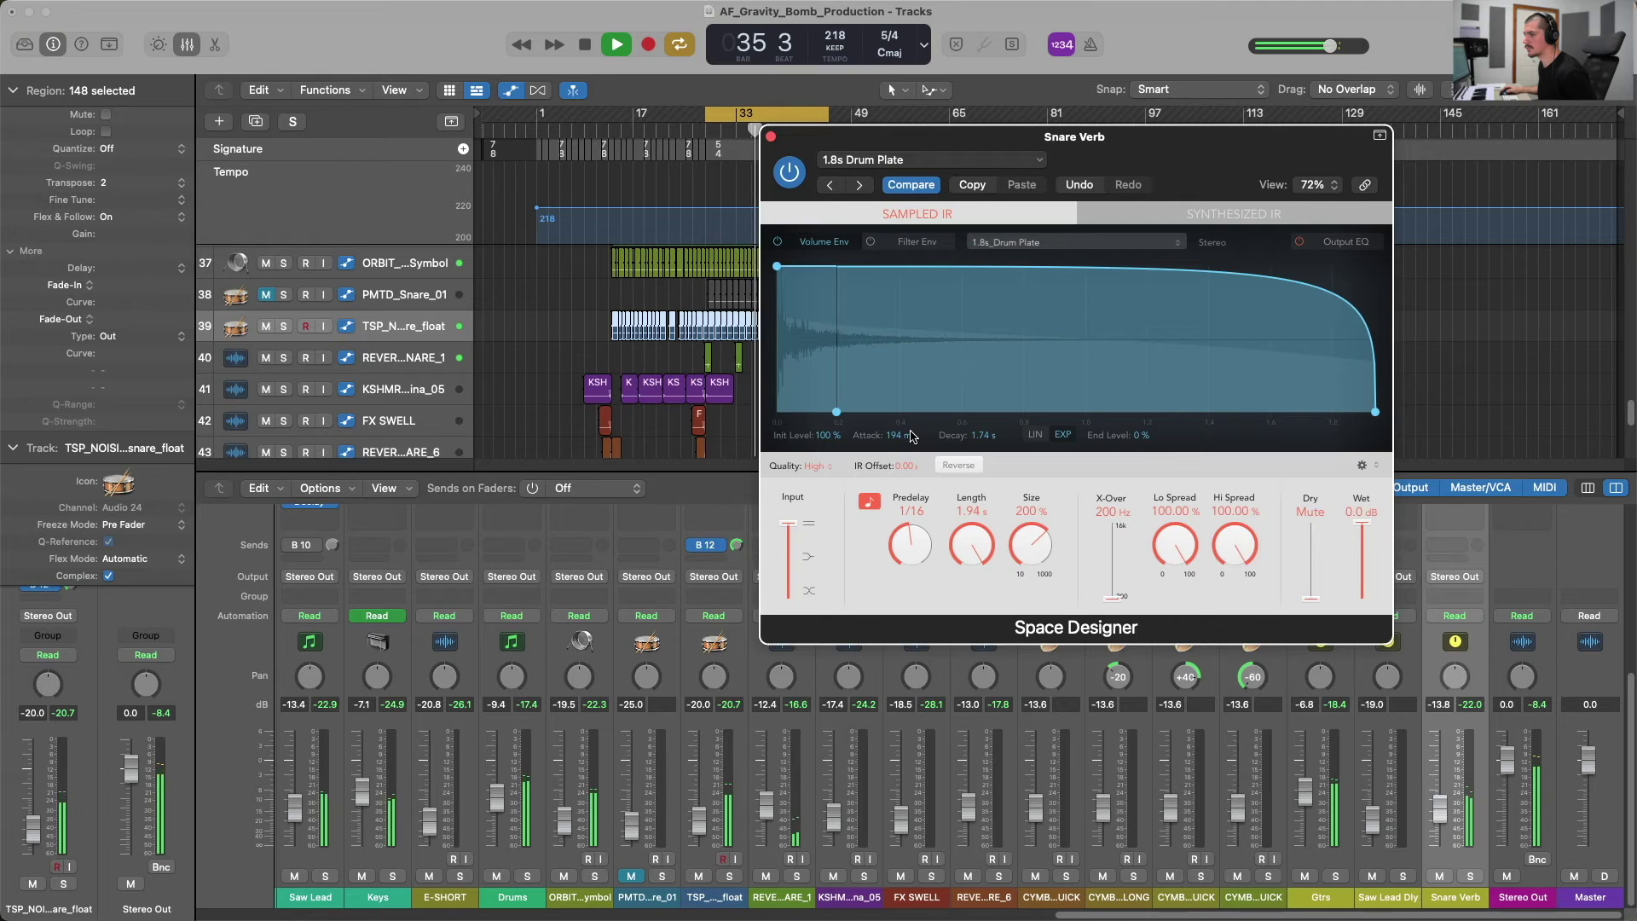
{"action": "left_click_drag", "start_coordinate": [912, 436], "coordinate": [921, 822]}
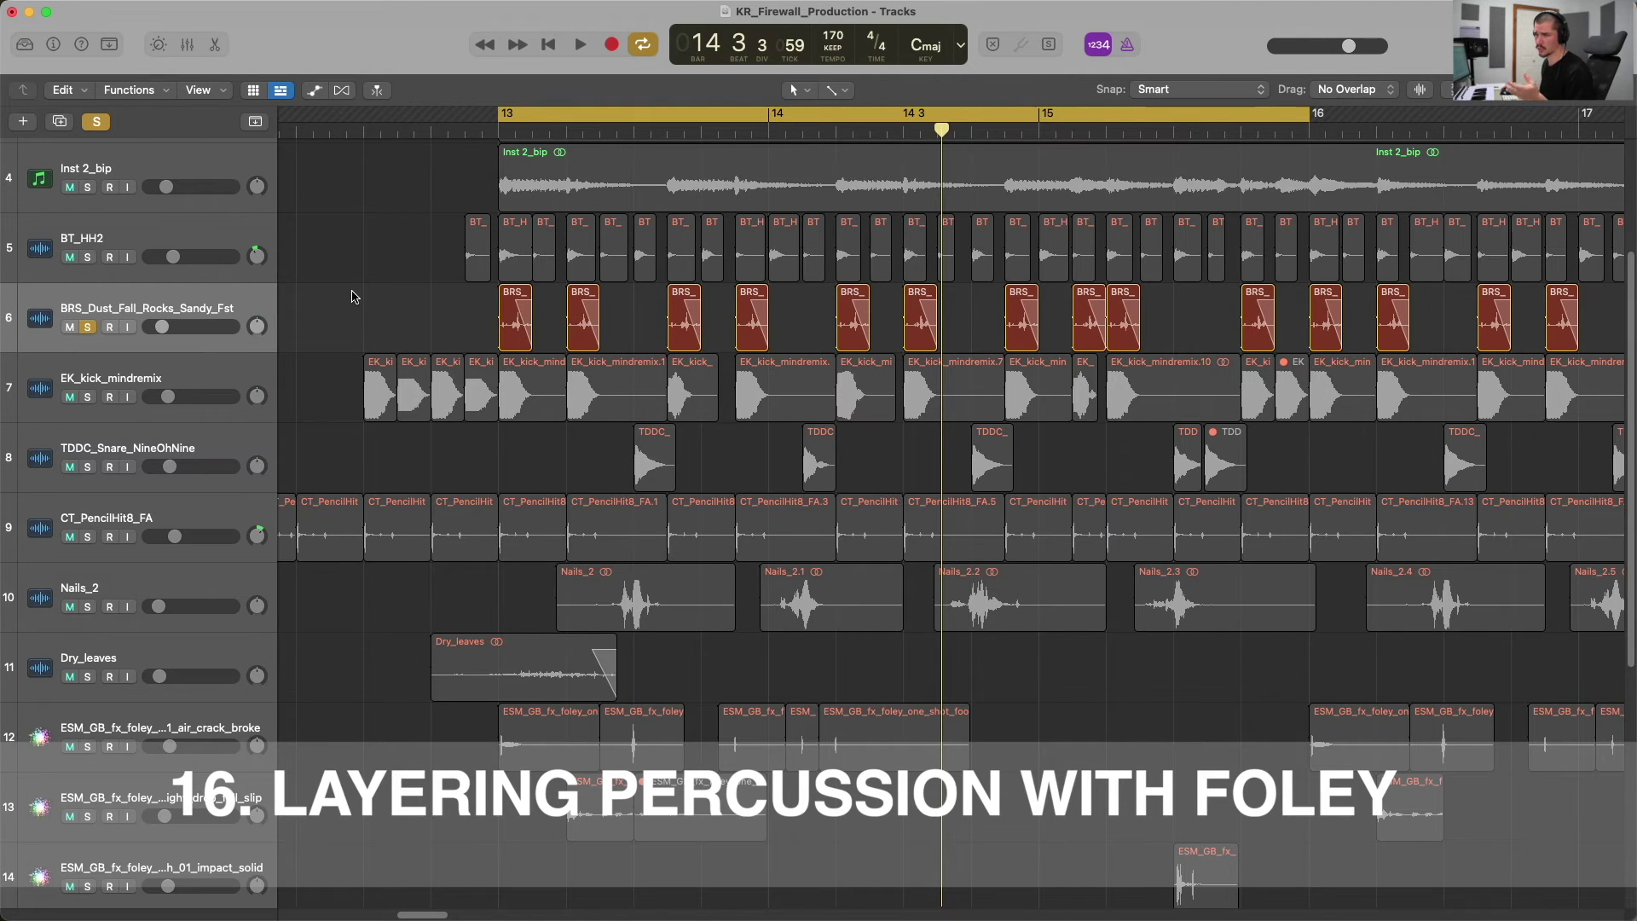
Play the soloed BRS_Dust_Fall_Rocks_Sandy_Fst layer from bar 13, and again with CT_PencilHit8_FA soloed alongside it.
{"action": "key", "text": "space"}
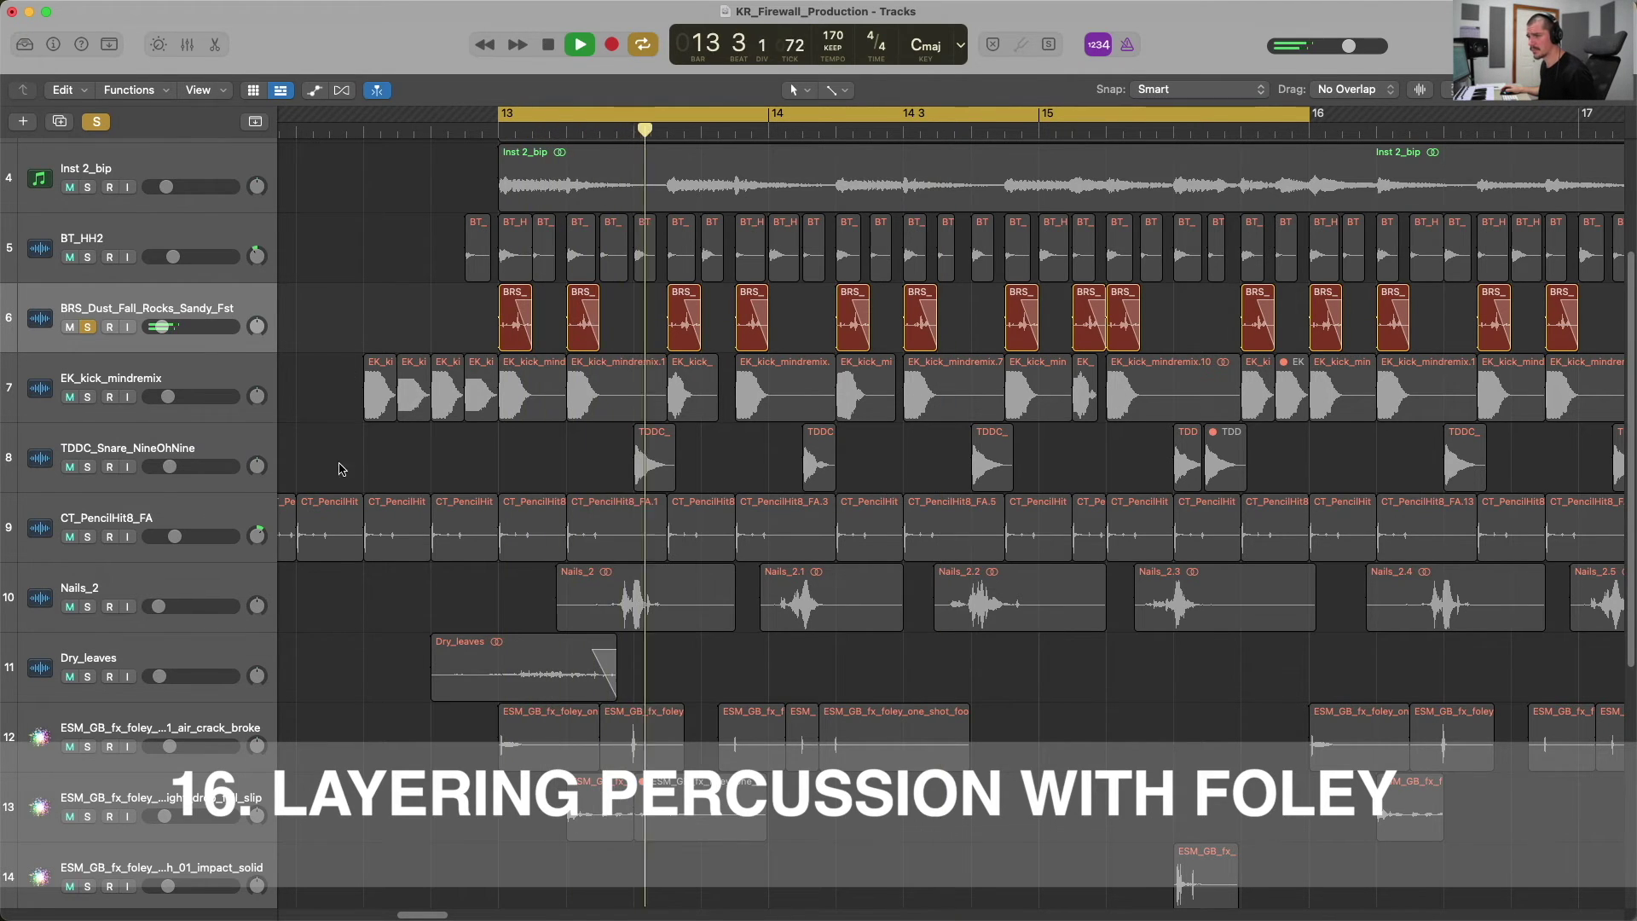
{"action": "key", "text": "space"}
{"action": "left_click", "coordinate": [89, 537]}
{"action": "key", "text": "space"}
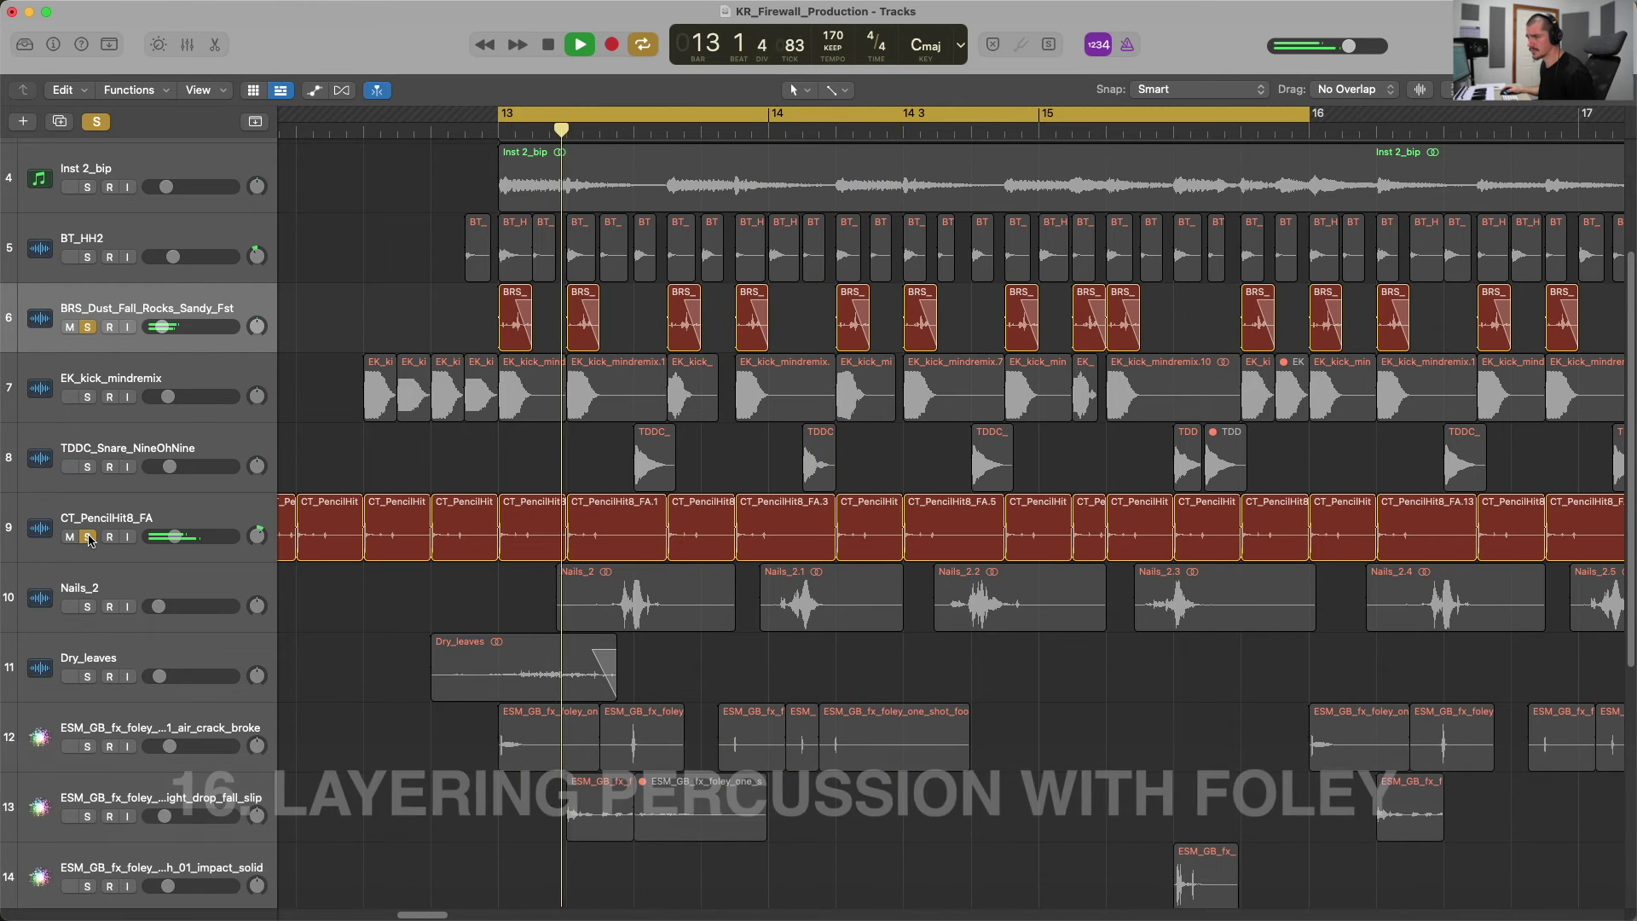
Add Nails_2 to the soloed foley layers and play them, and clear all solos to play the full arrangement.
{"action": "left_click", "coordinate": [89, 606]}
{"action": "key", "text": "space"}
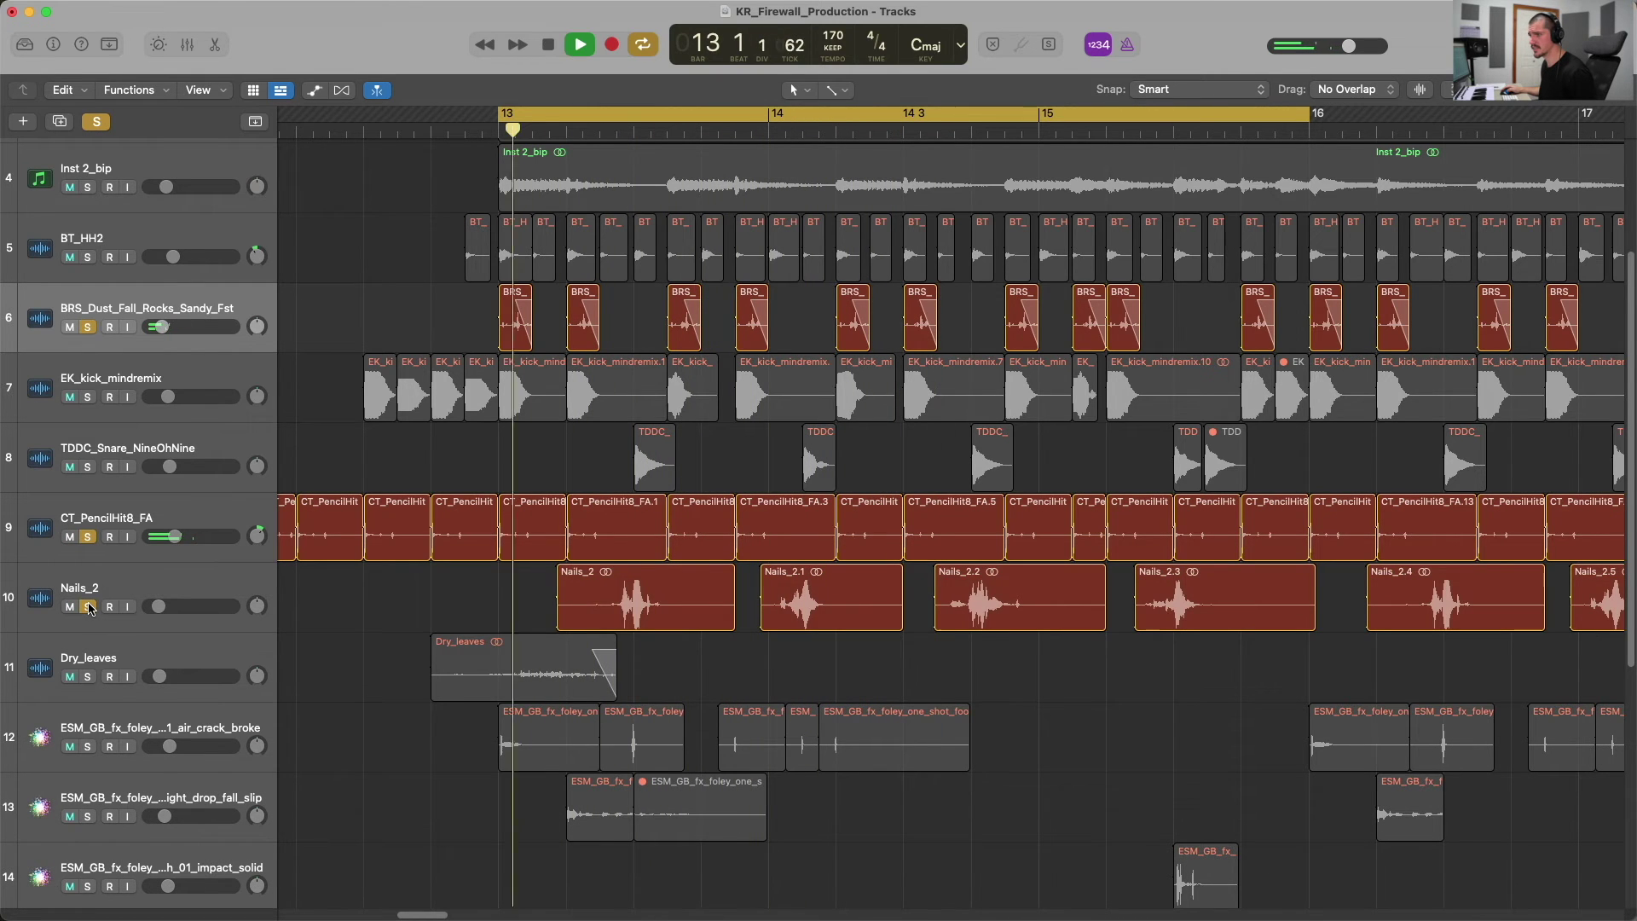
{"action": "key", "text": "space"}
{"action": "left_click", "coordinate": [96, 121]}
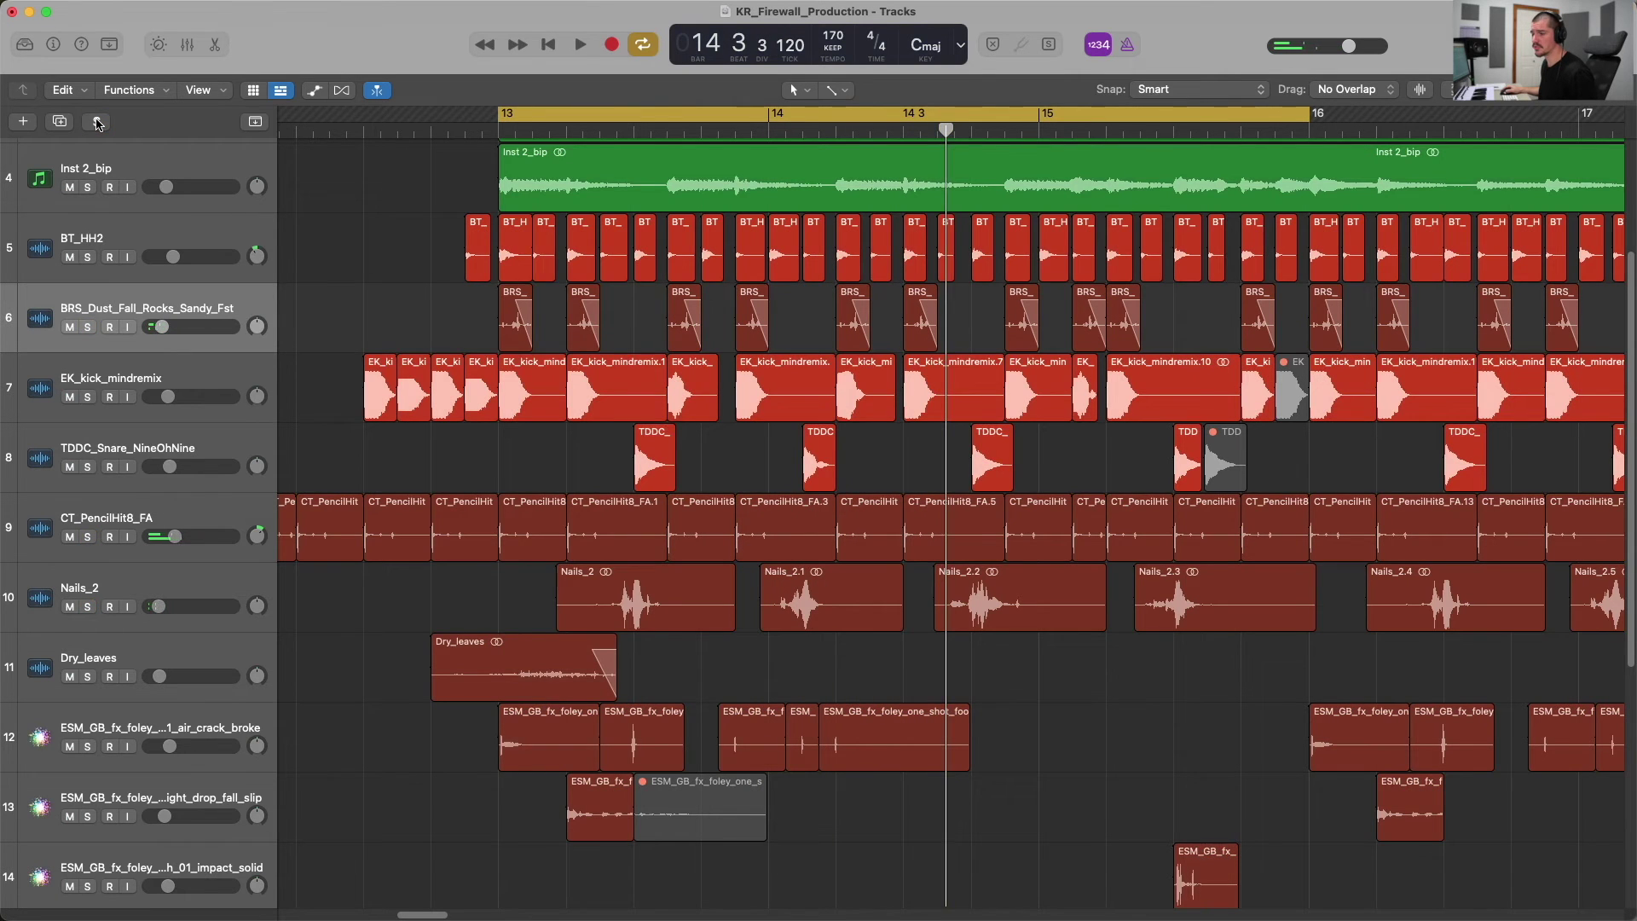
{"action": "key", "text": "space"}
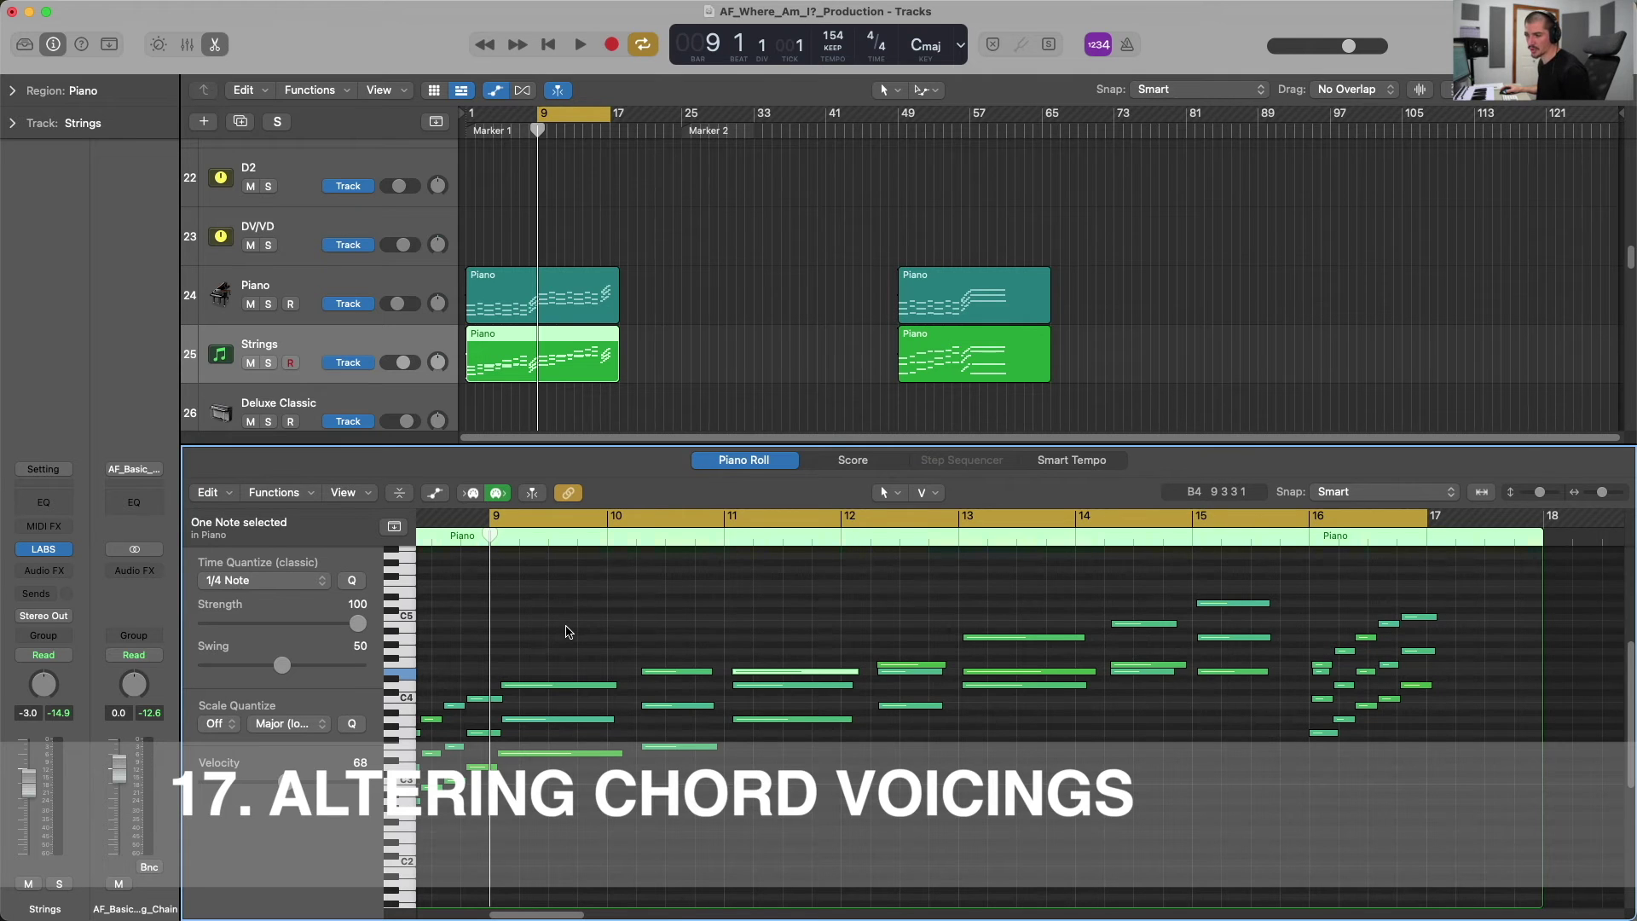
Select the Strings chords at bars 9, 13, 12 and 14 one by one to examine their voicings, and play from bar 9.
{"action": "left_click_drag", "start_coordinate": [566, 627], "coordinate": [555, 747]}
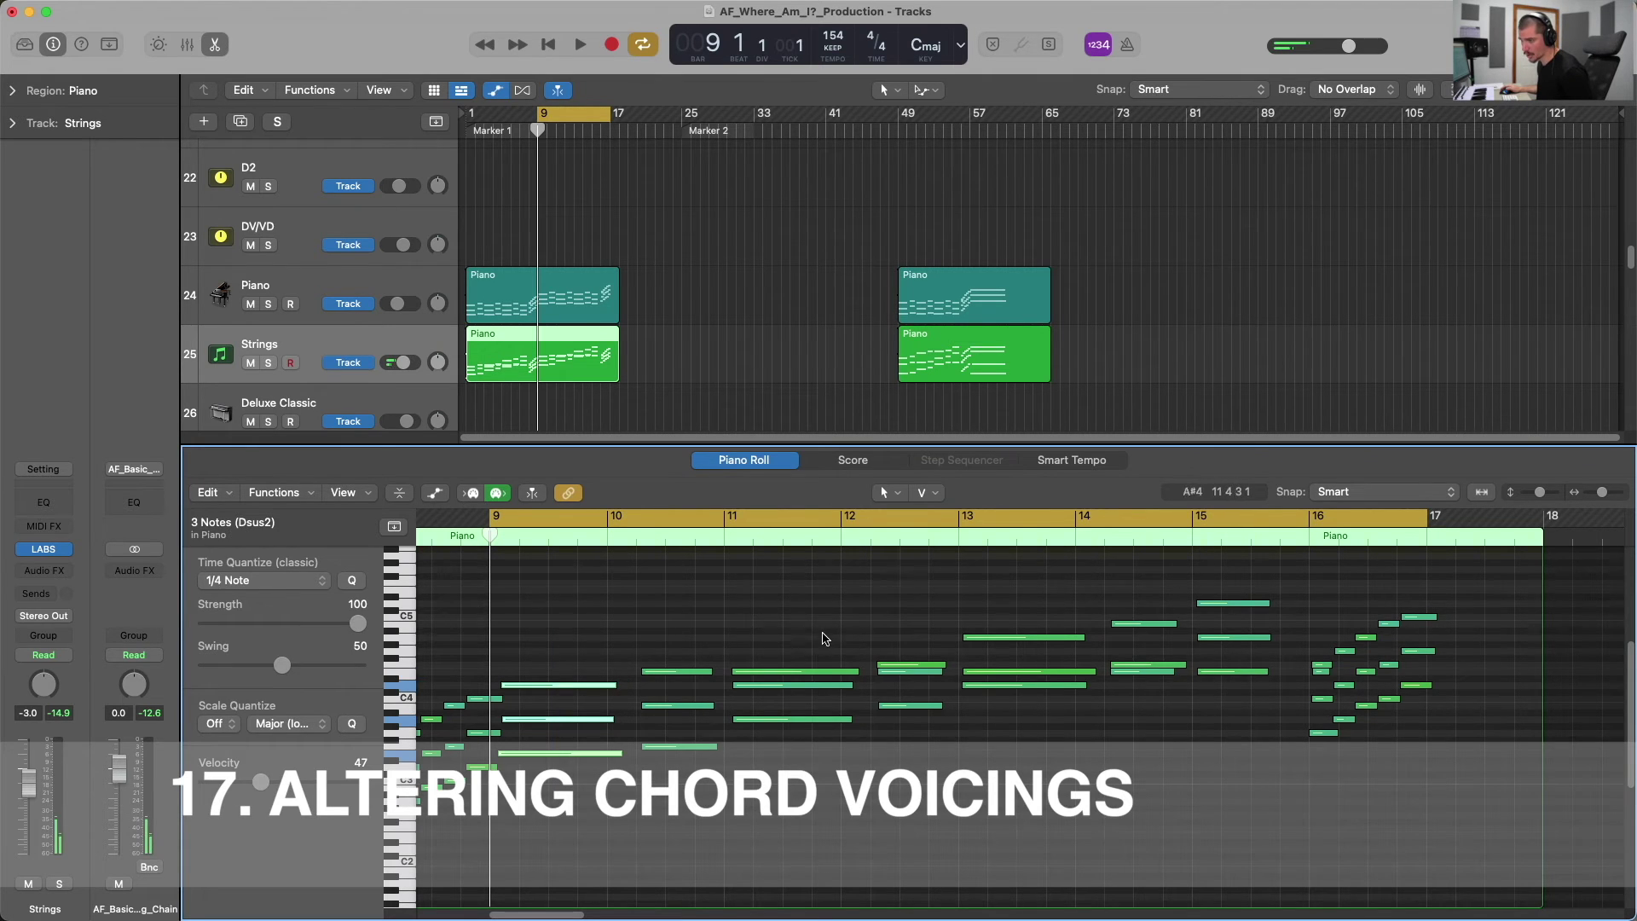
{"action": "left_click_drag", "start_coordinate": [1023, 580], "coordinate": [1023, 740]}
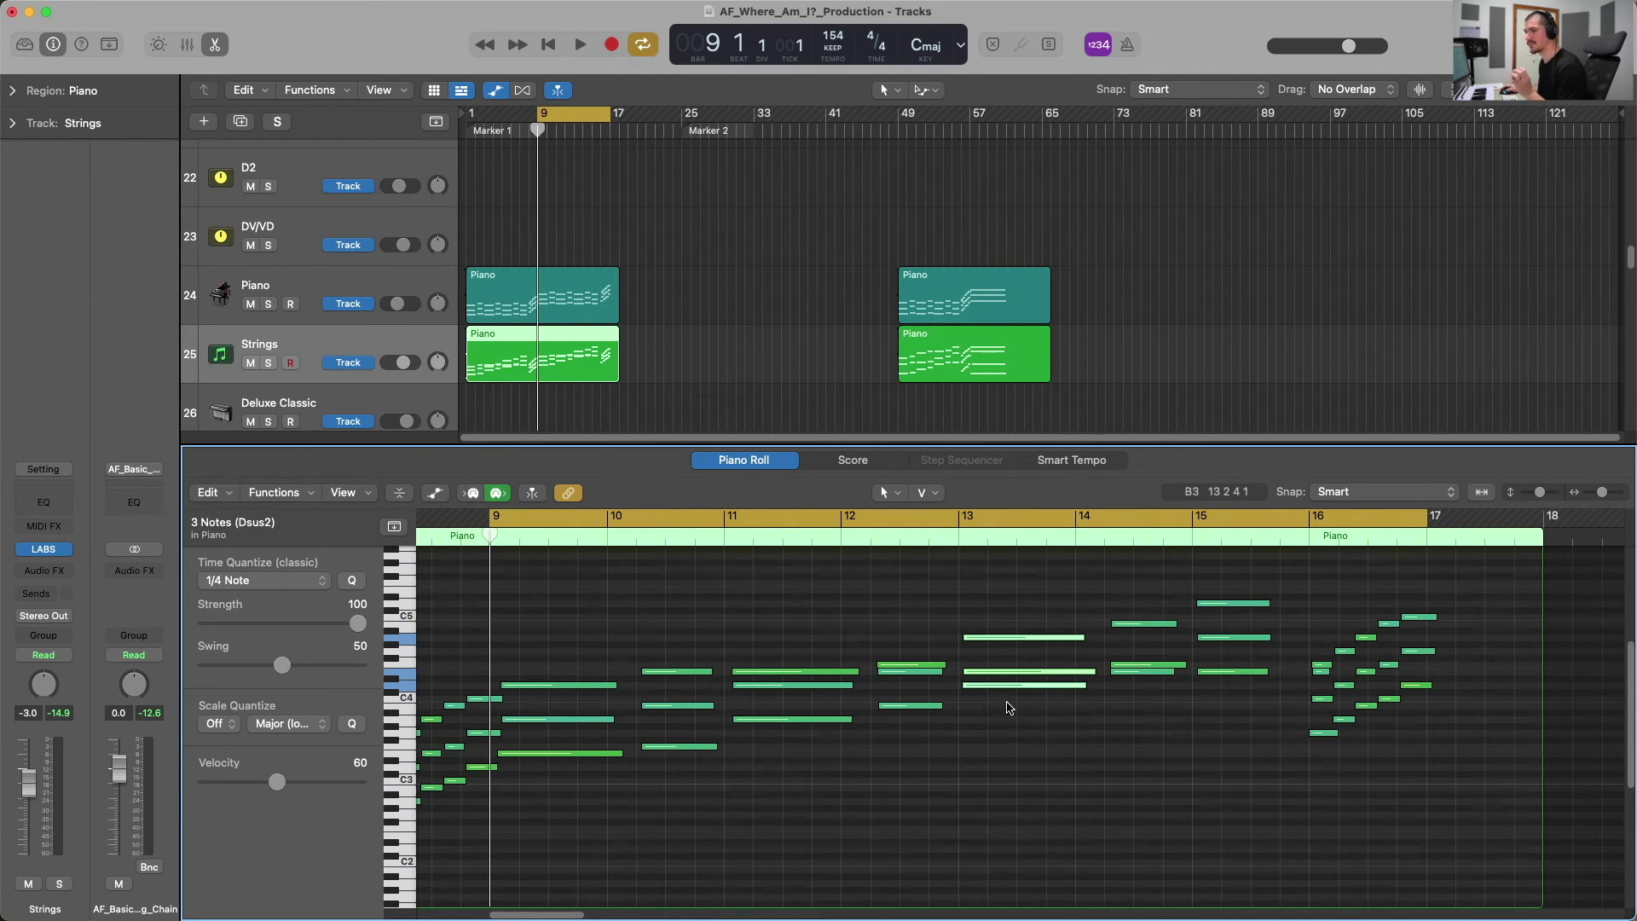
{"action": "left_click_drag", "start_coordinate": [895, 616], "coordinate": [921, 776]}
{"action": "left_click_drag", "start_coordinate": [1147, 610], "coordinate": [1159, 729]}
{"action": "key", "text": "space"}
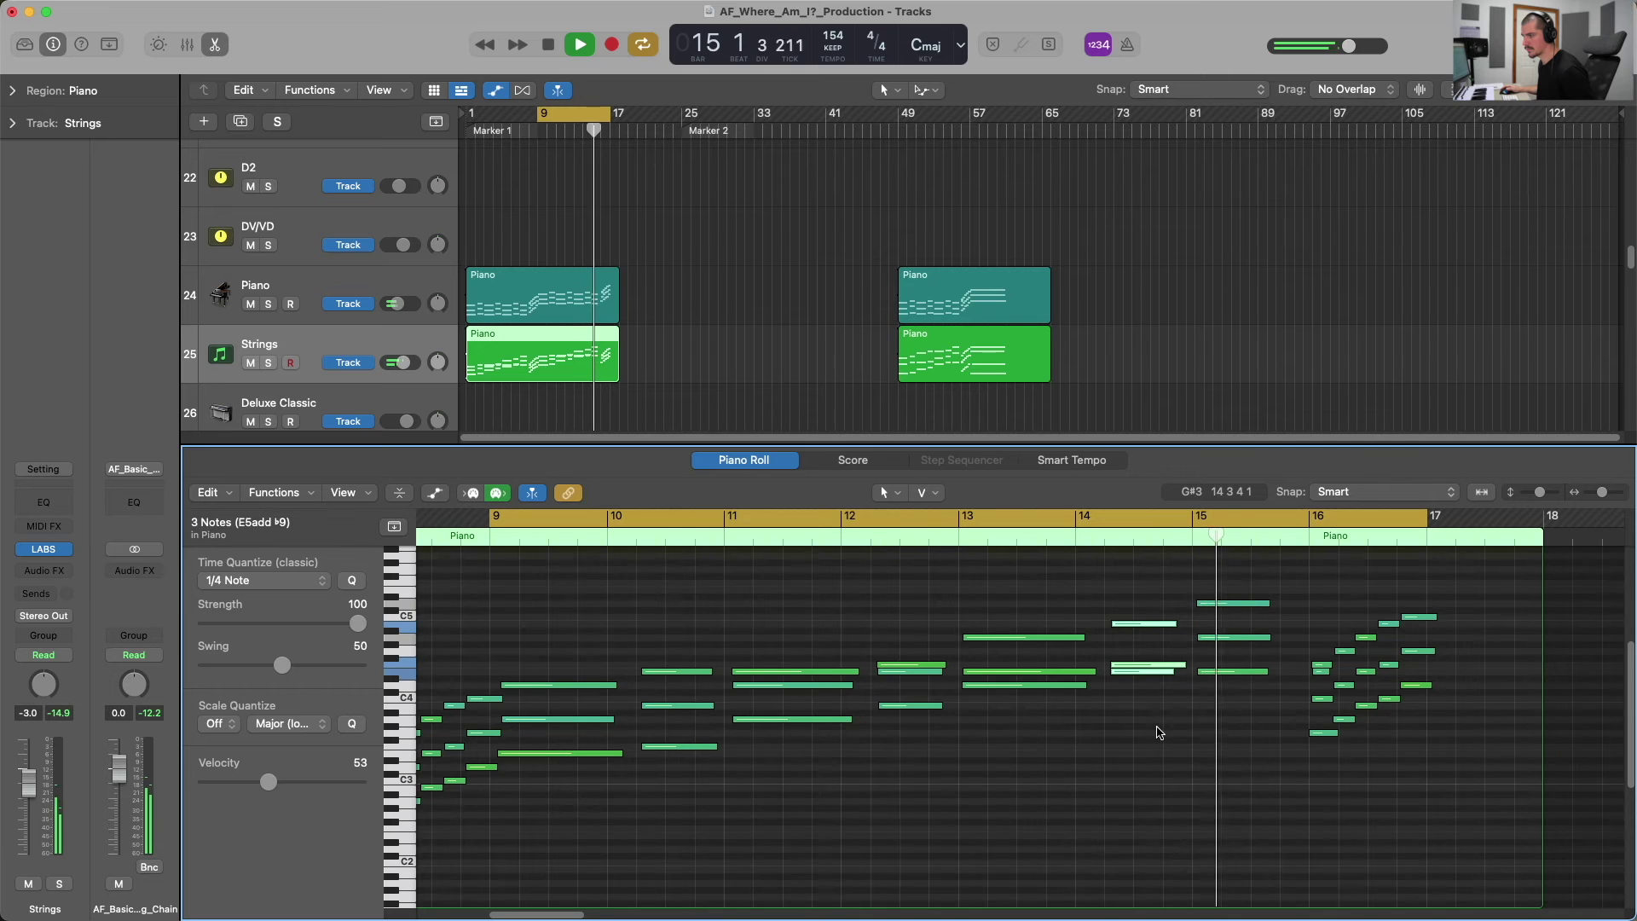
{"action": "key", "text": "space"}
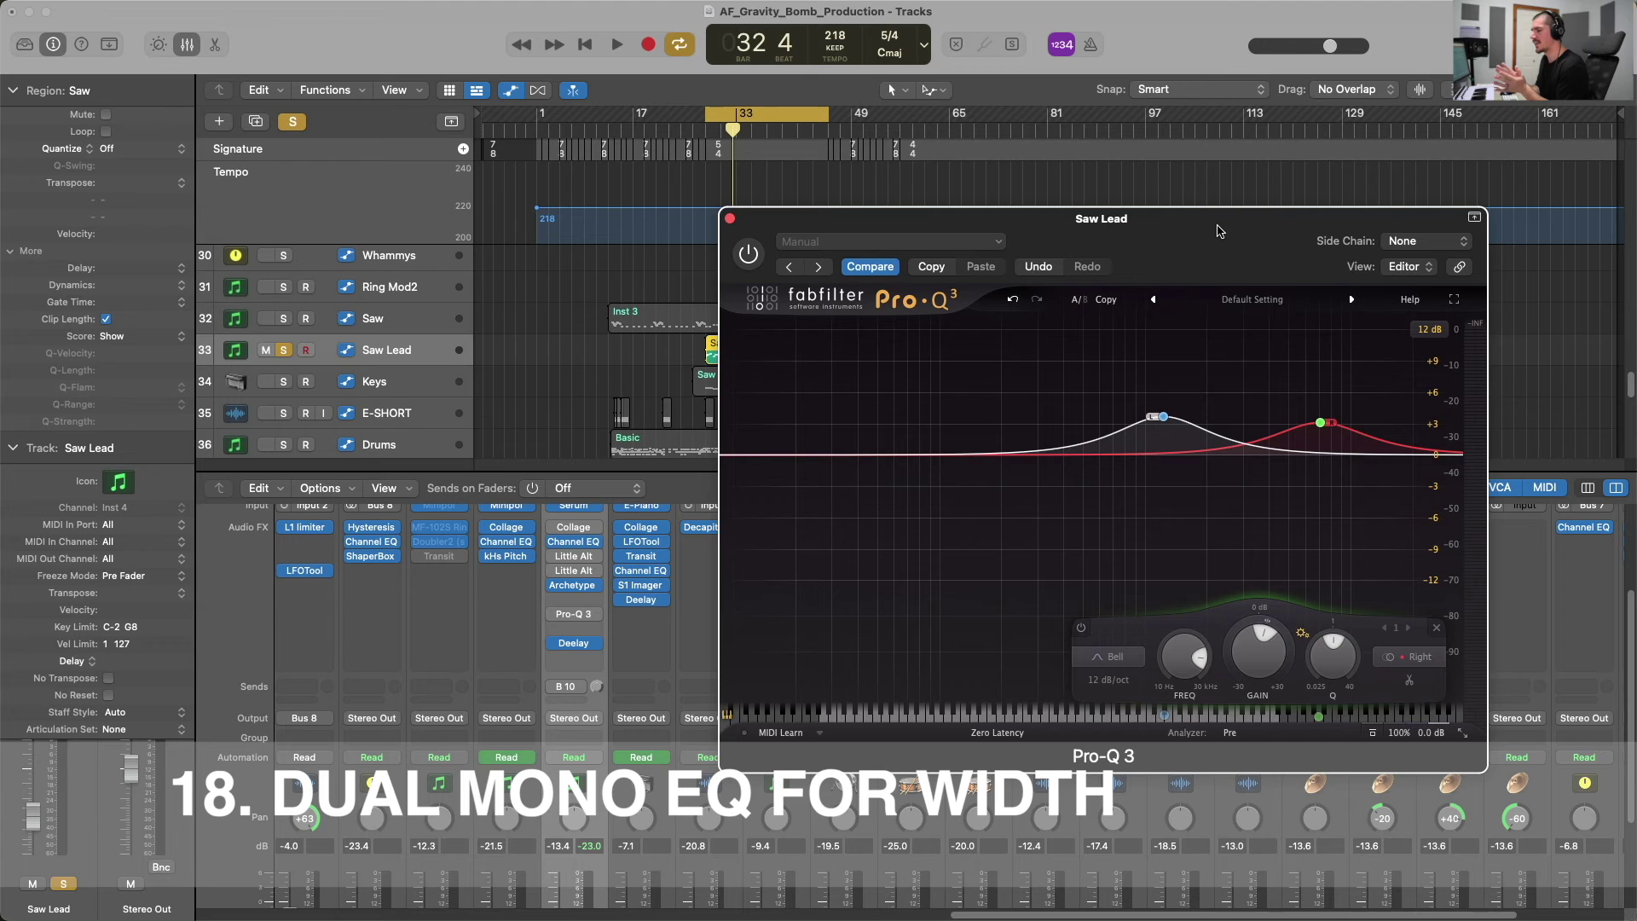
Play the soloed Saw Lead loop and switch on its Pro-Q 3 equalizer to compare the stereo width.
{"action": "left_click_drag", "start_coordinate": [1204, 248], "coordinate": [1200, 252]}
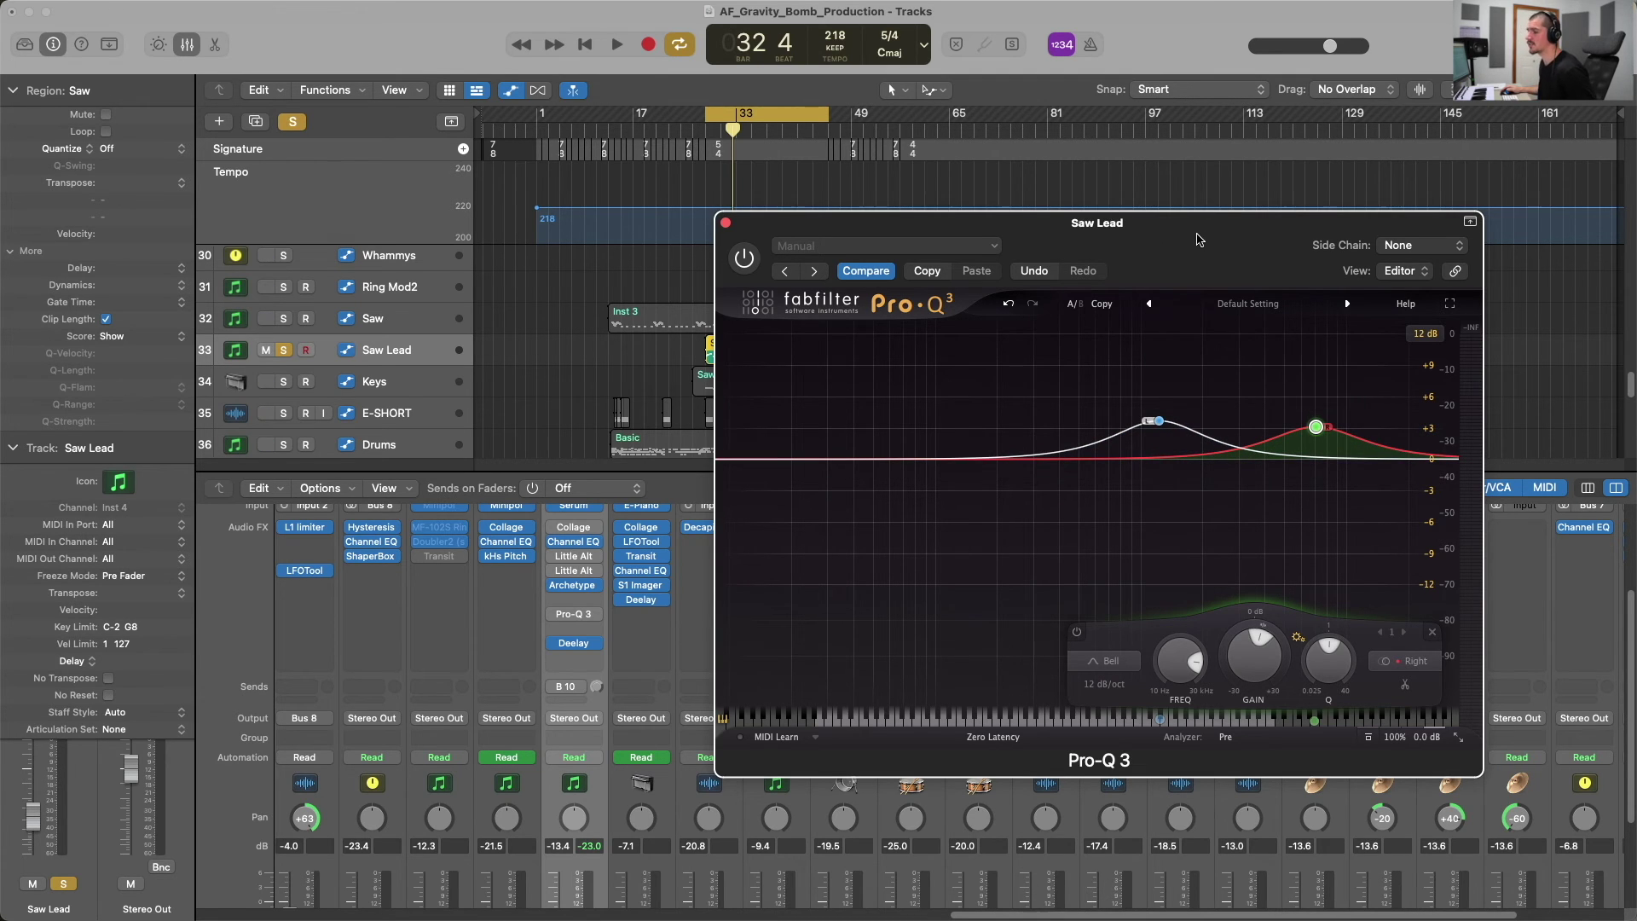
{"action": "left_click_drag", "start_coordinate": [1196, 240], "coordinate": [1199, 237]}
{"action": "key", "text": "space"}
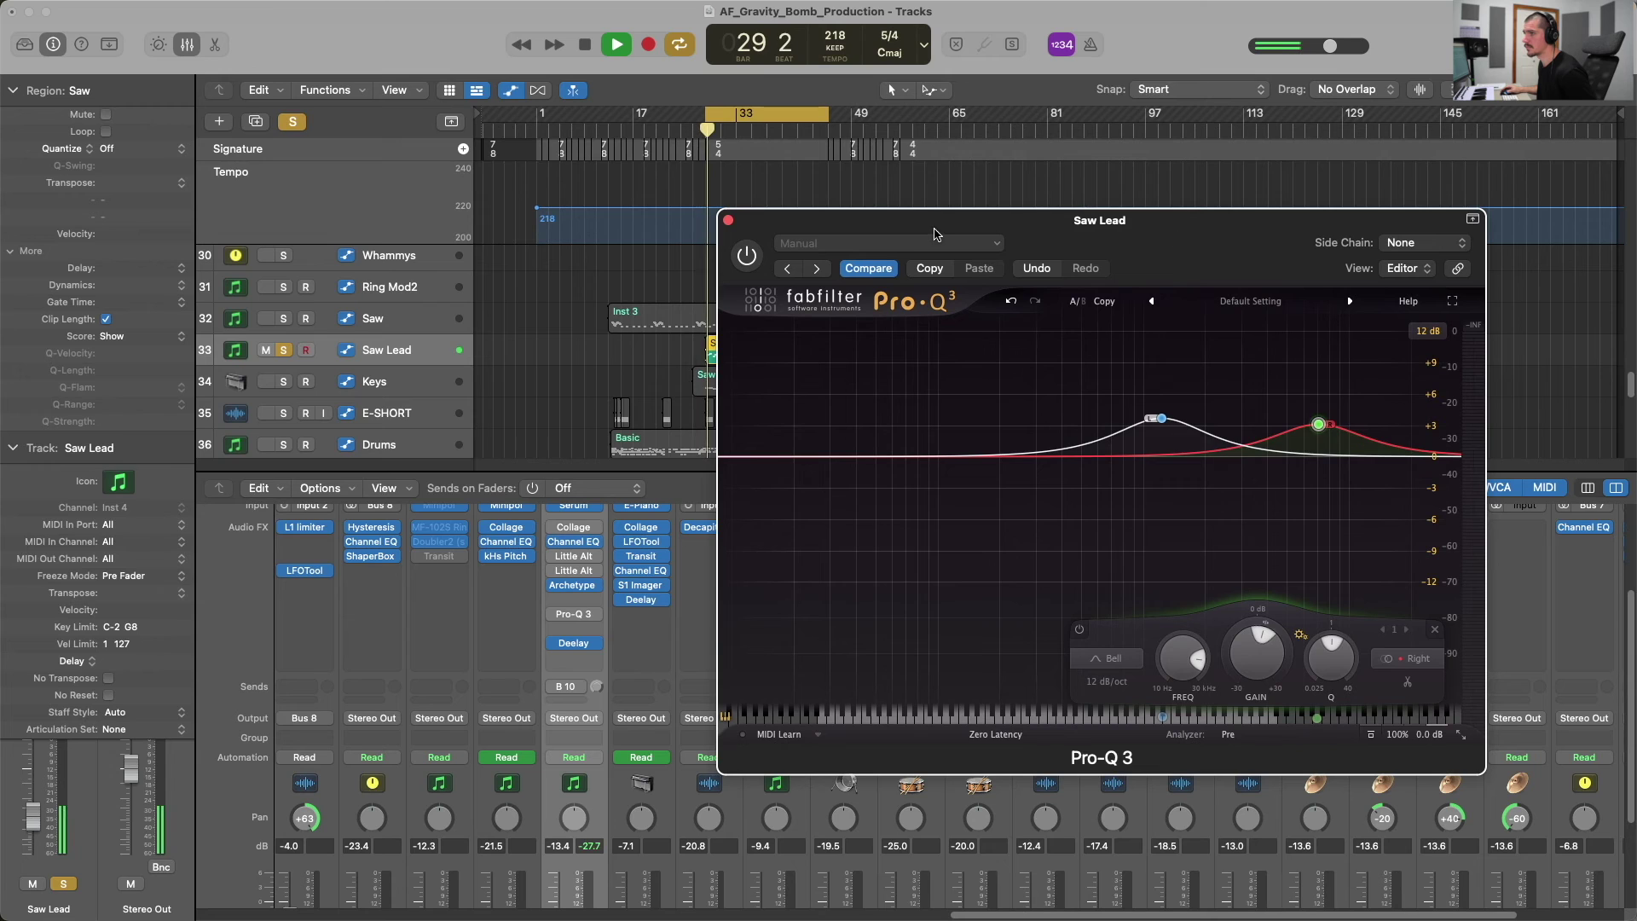
{"action": "left_click", "coordinate": [746, 257]}
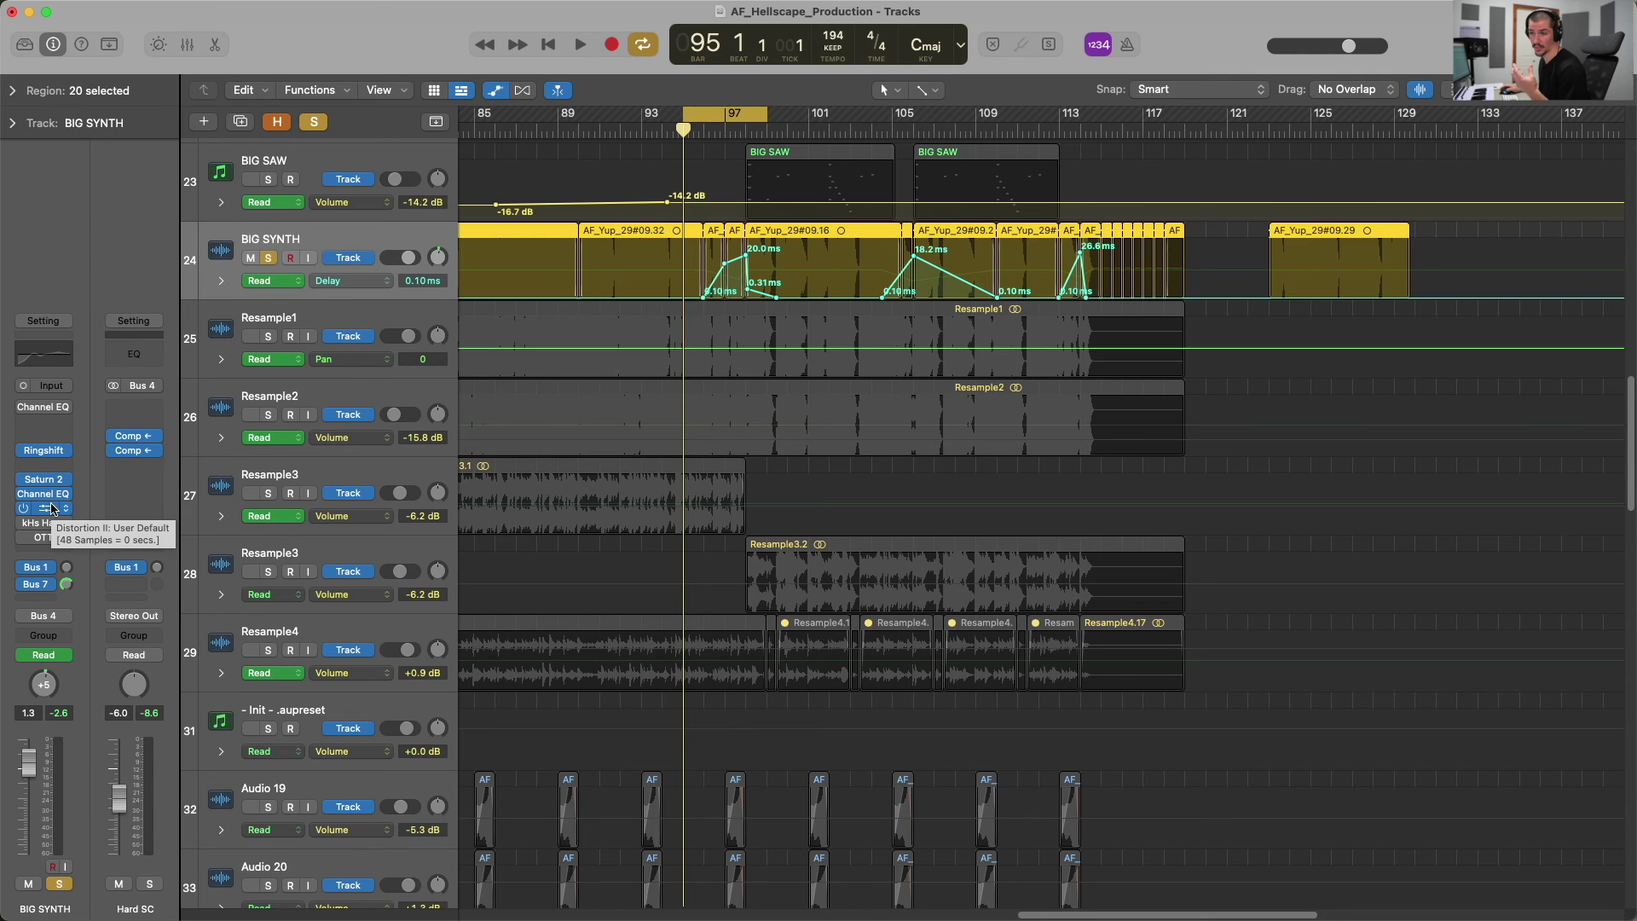
Play the soloed BIG SYNTH loop from bar 95 twice to compare the effect of its kHs Haas plug-in.
{"action": "key", "text": "space"}
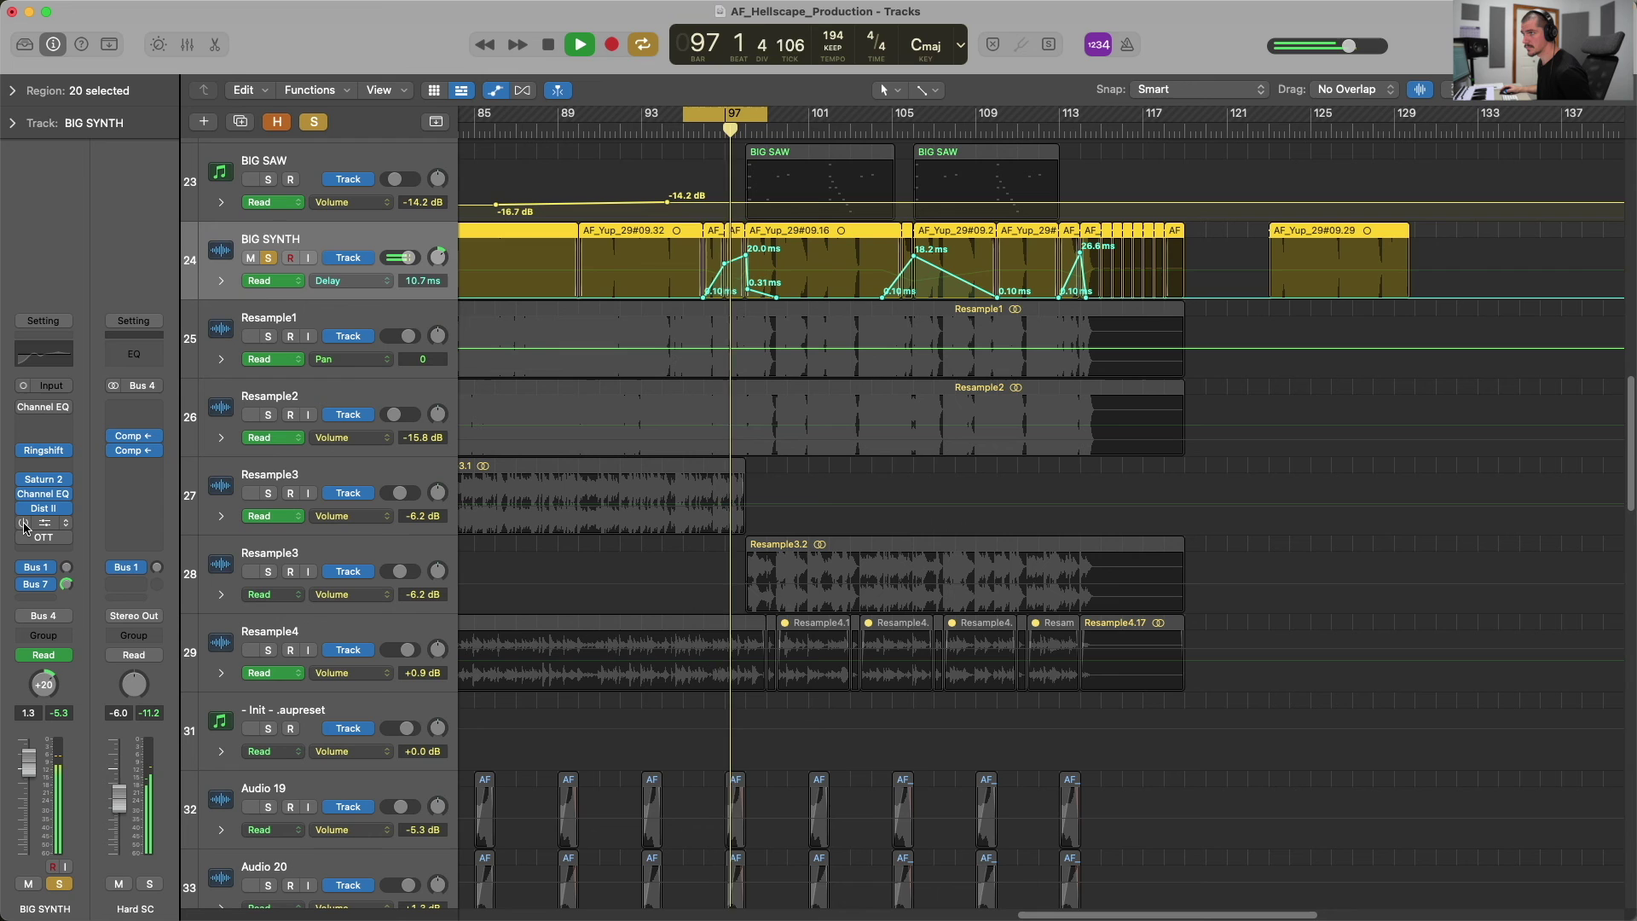
{"action": "key", "text": "space"}
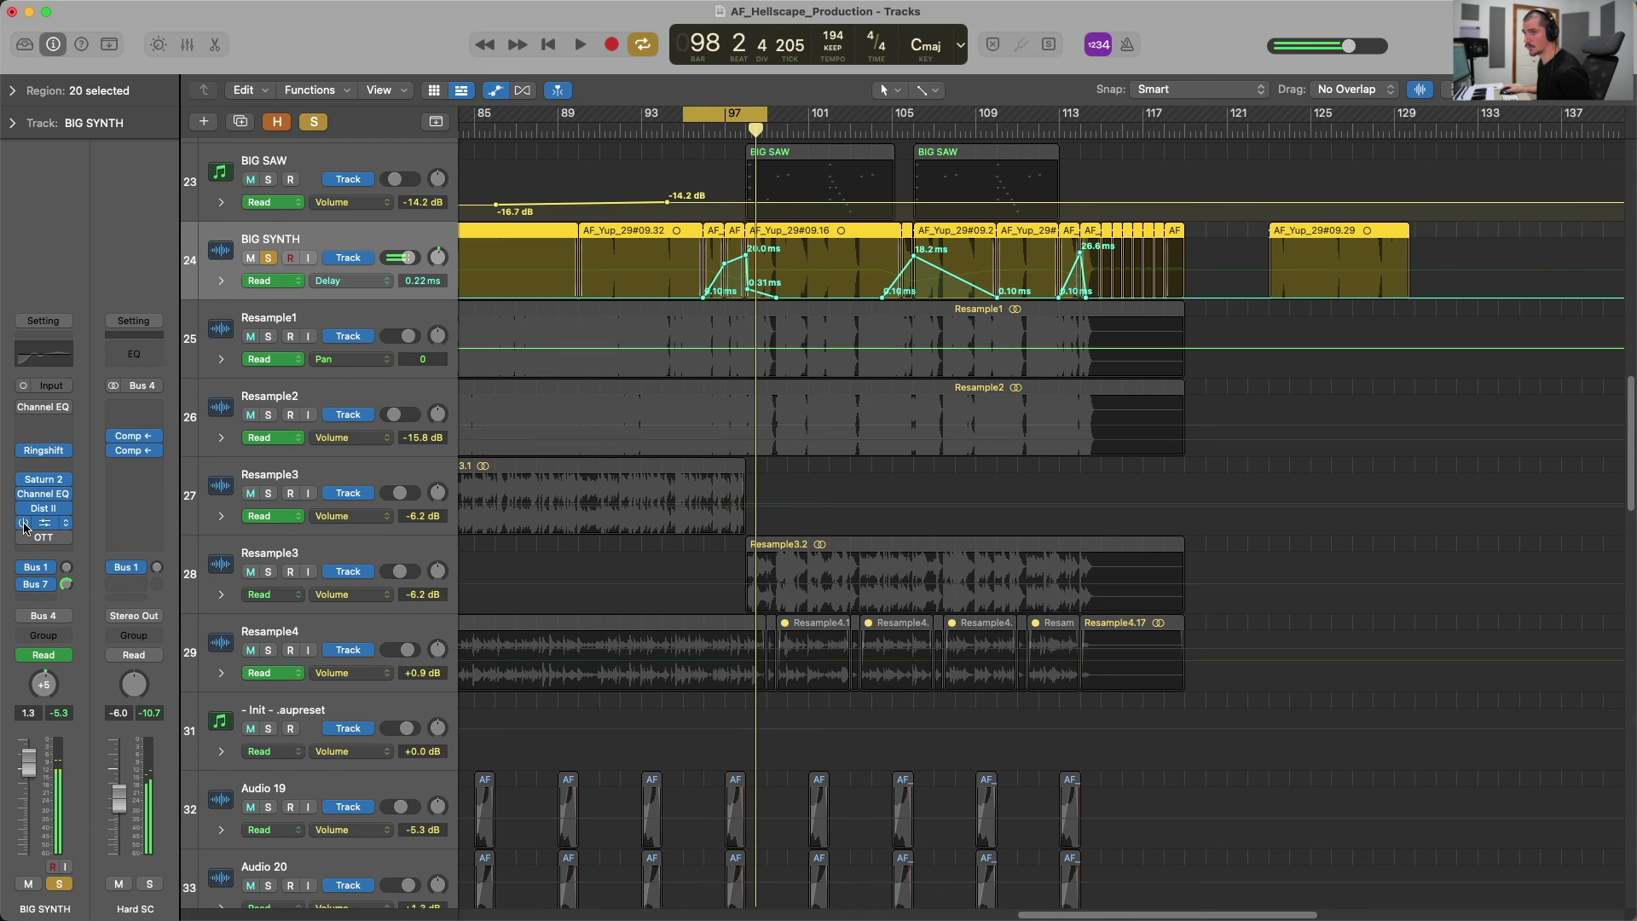
{"action": "key", "text": "space"}
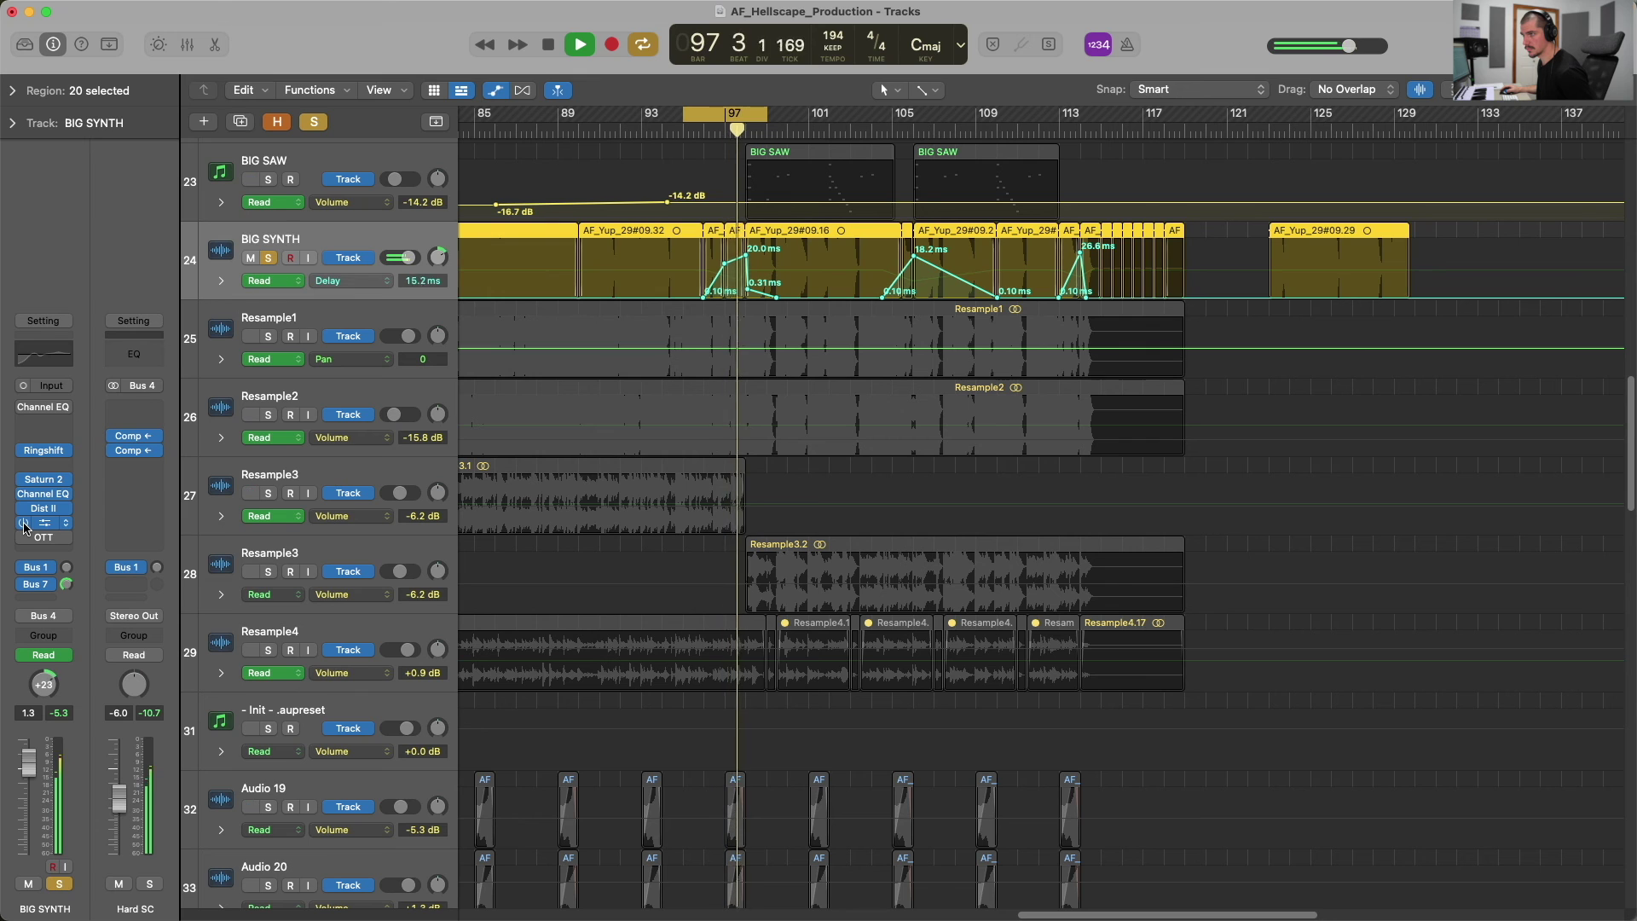
{"action": "key", "text": "space"}
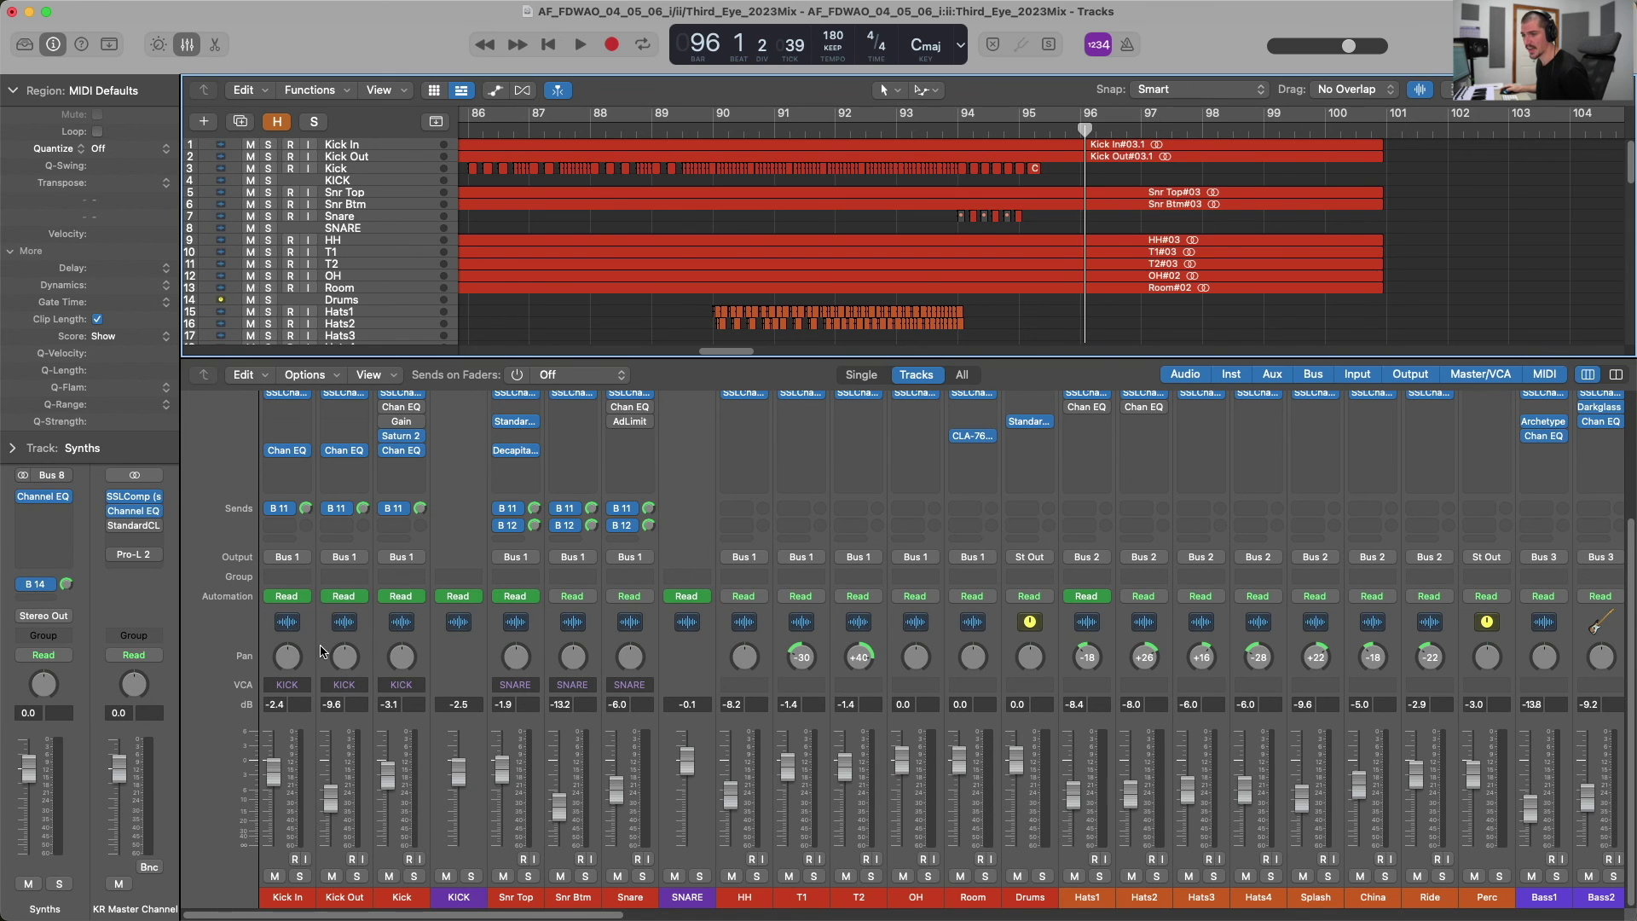
Examine the Third Eye mixer channels, including Ocean FX and FX, and select the effect channels from Drum PC to Glock Dbl.
{"action": "scroll", "coordinate": [596, 674], "scroll_direction": "right", "scroll_amount": 6}
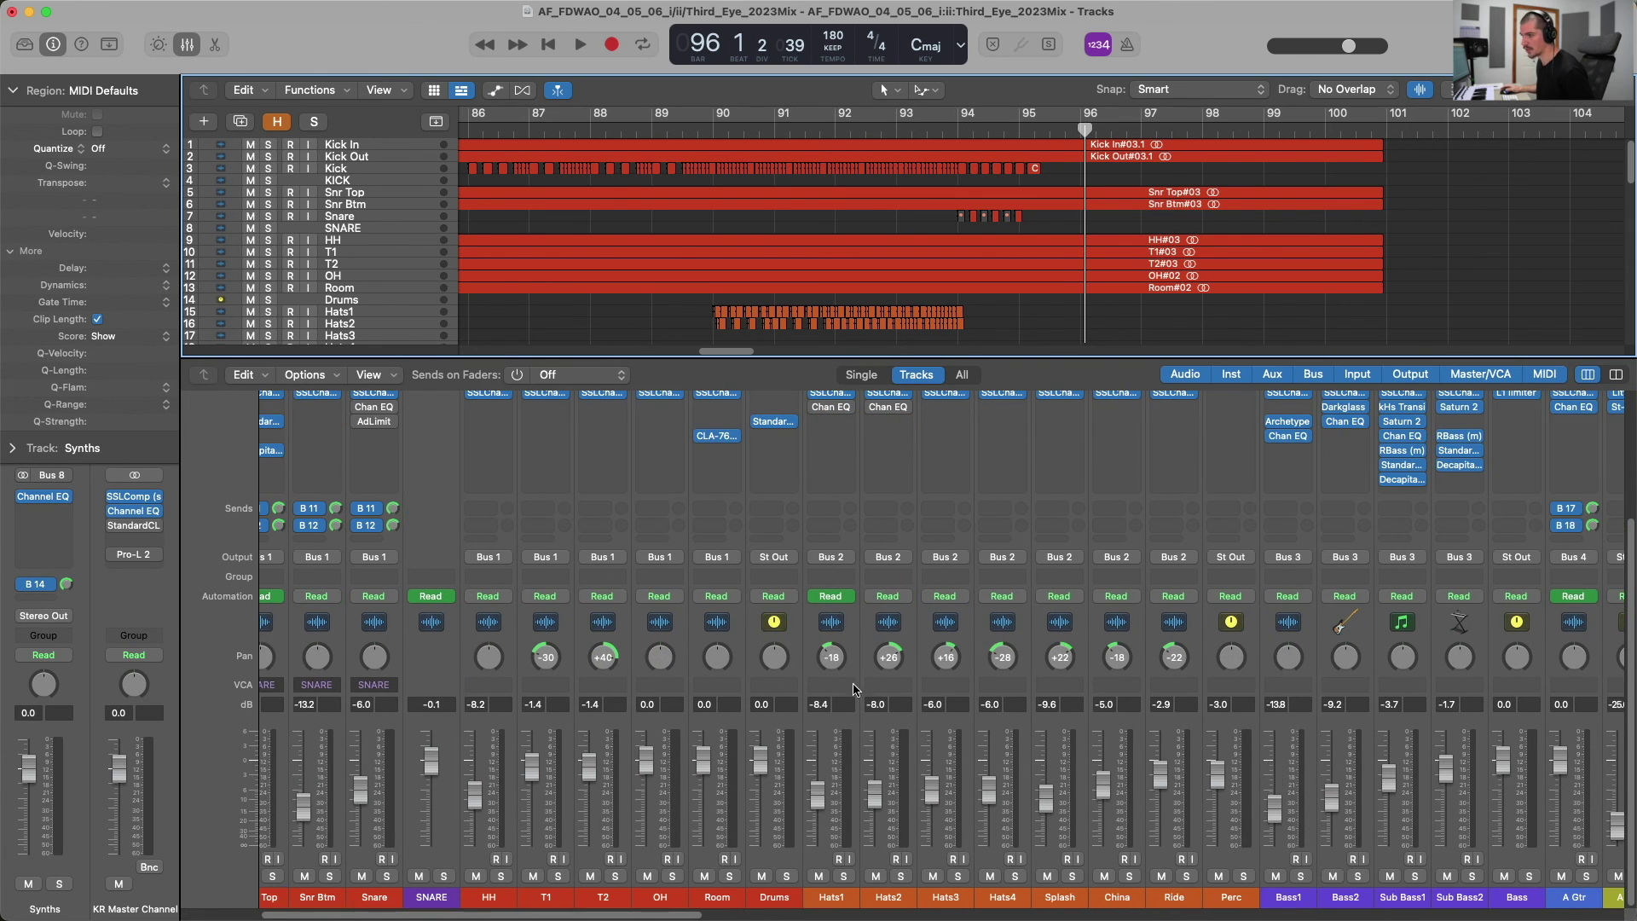
{"action": "scroll", "coordinate": [855, 689], "scroll_direction": "right", "scroll_amount": 15}
{"action": "scroll", "coordinate": [864, 688], "scroll_direction": "right", "scroll_amount": 20}
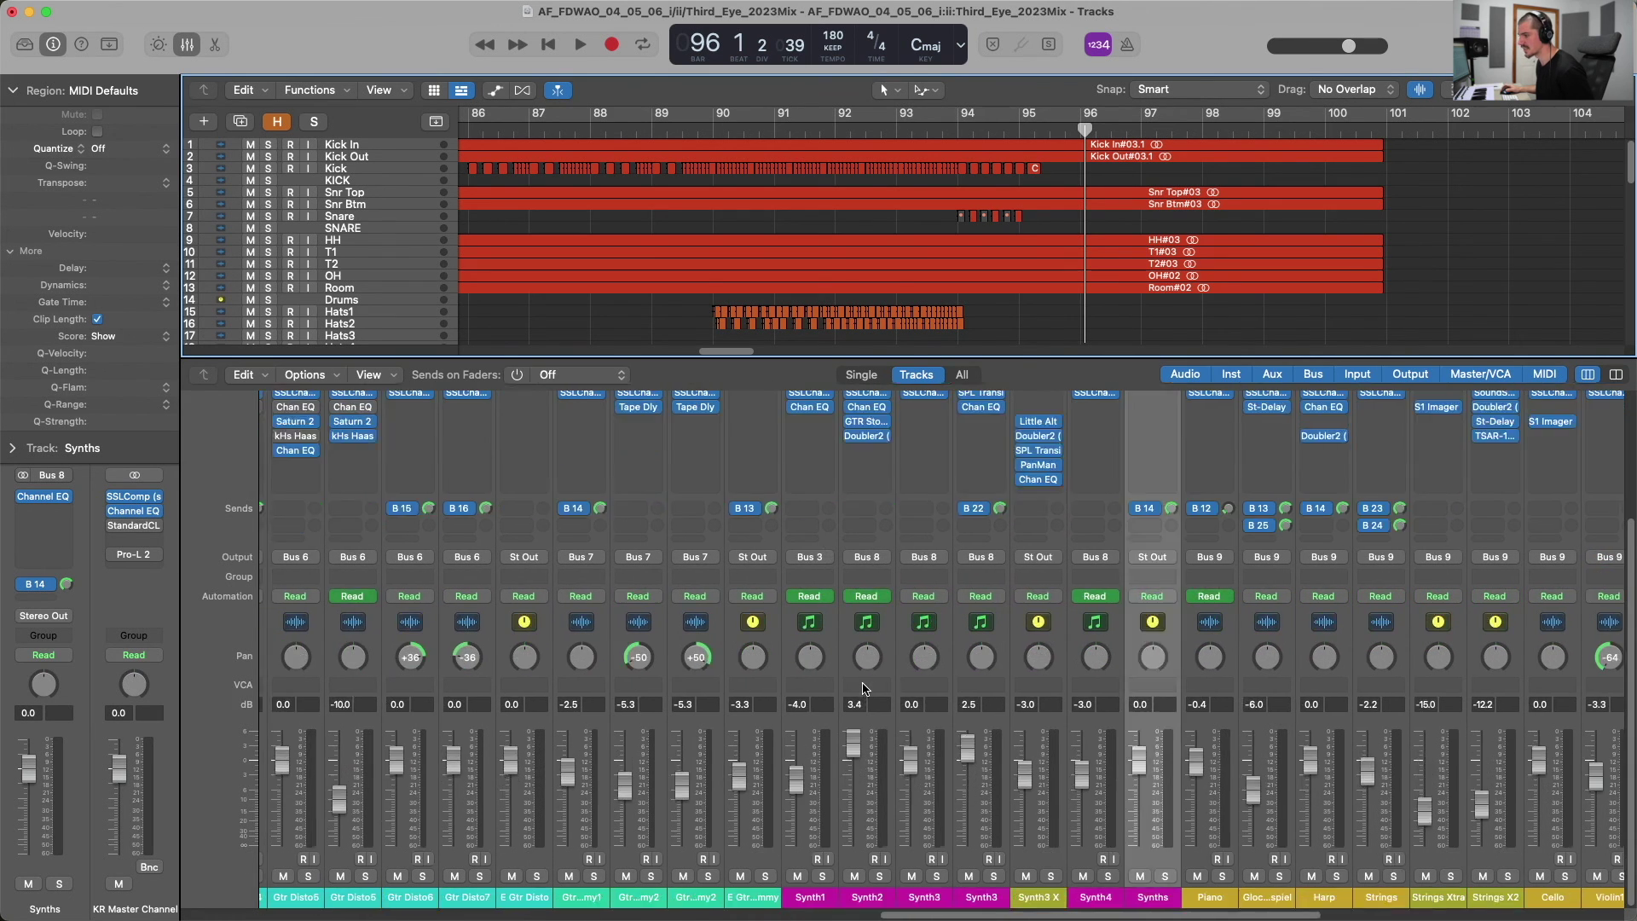
{"action": "scroll", "coordinate": [864, 688], "scroll_direction": "right", "scroll_amount": 19}
{"action": "left_click", "coordinate": [925, 635]}
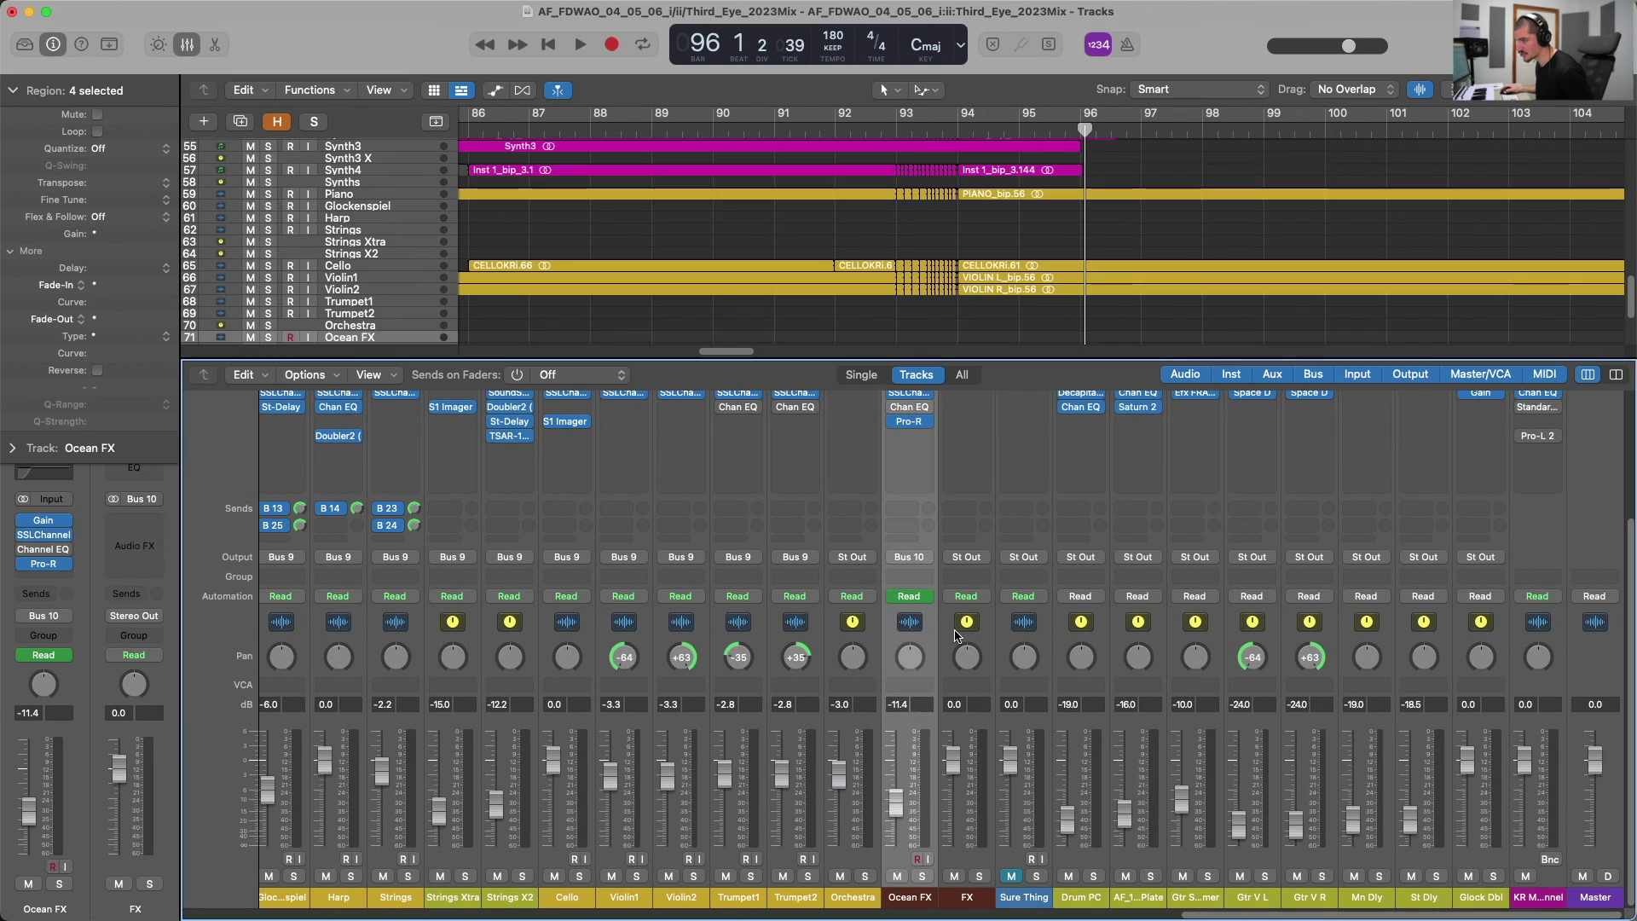
{"action": "left_click", "coordinate": [957, 635]}
{"action": "left_click", "coordinate": [1096, 635]}
{"action": "left_click", "coordinate": [1490, 646], "text": "shift"}
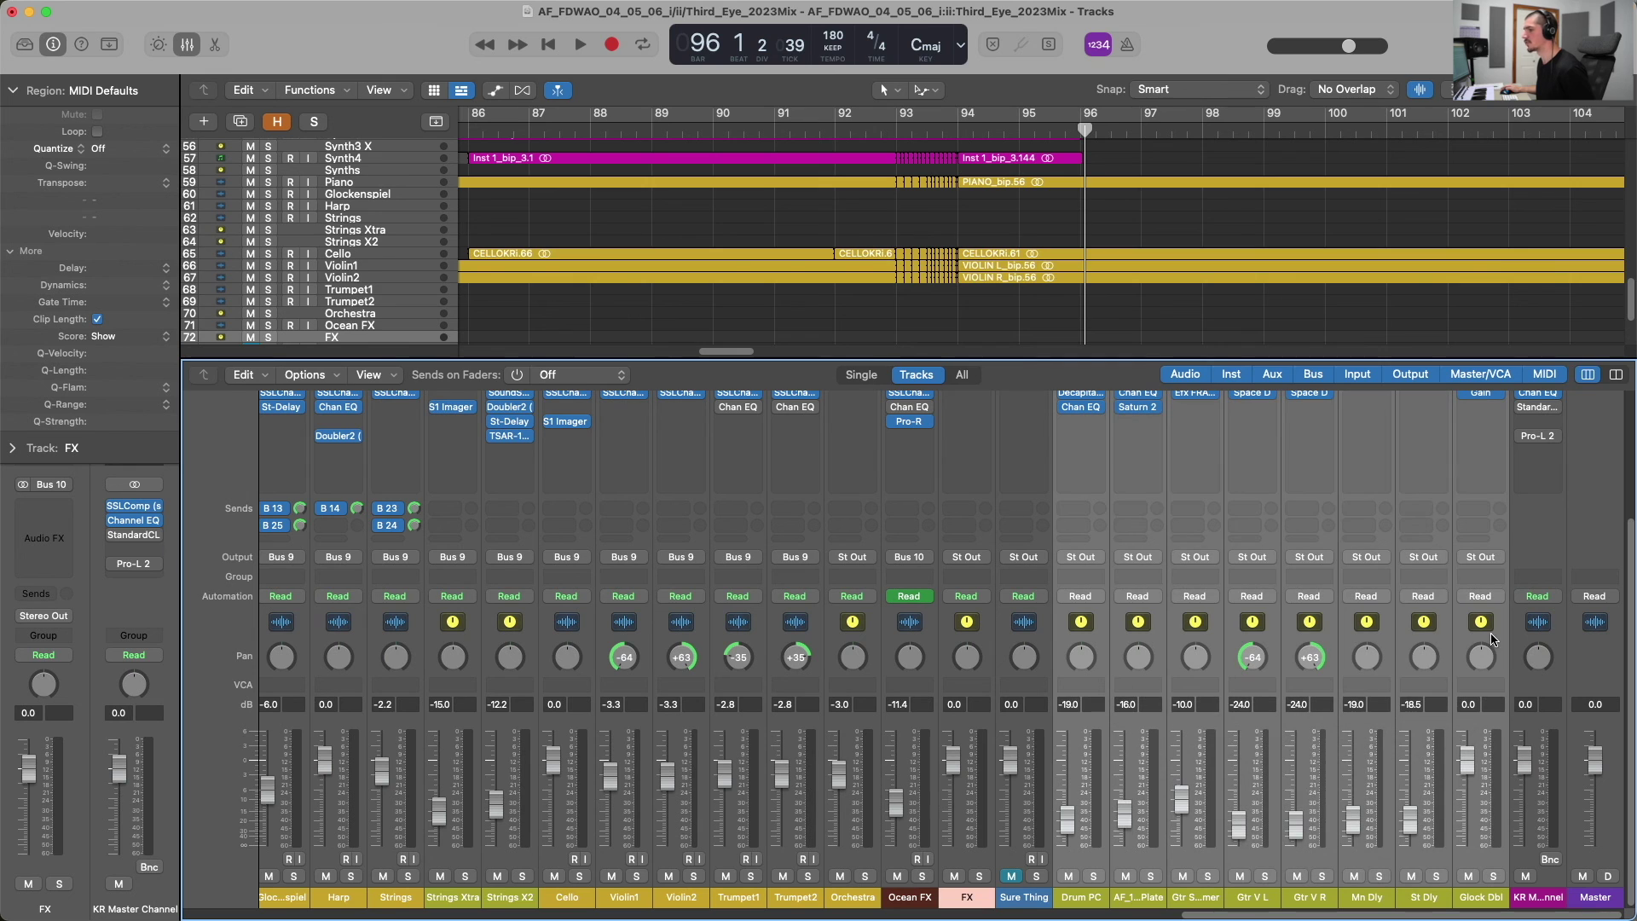